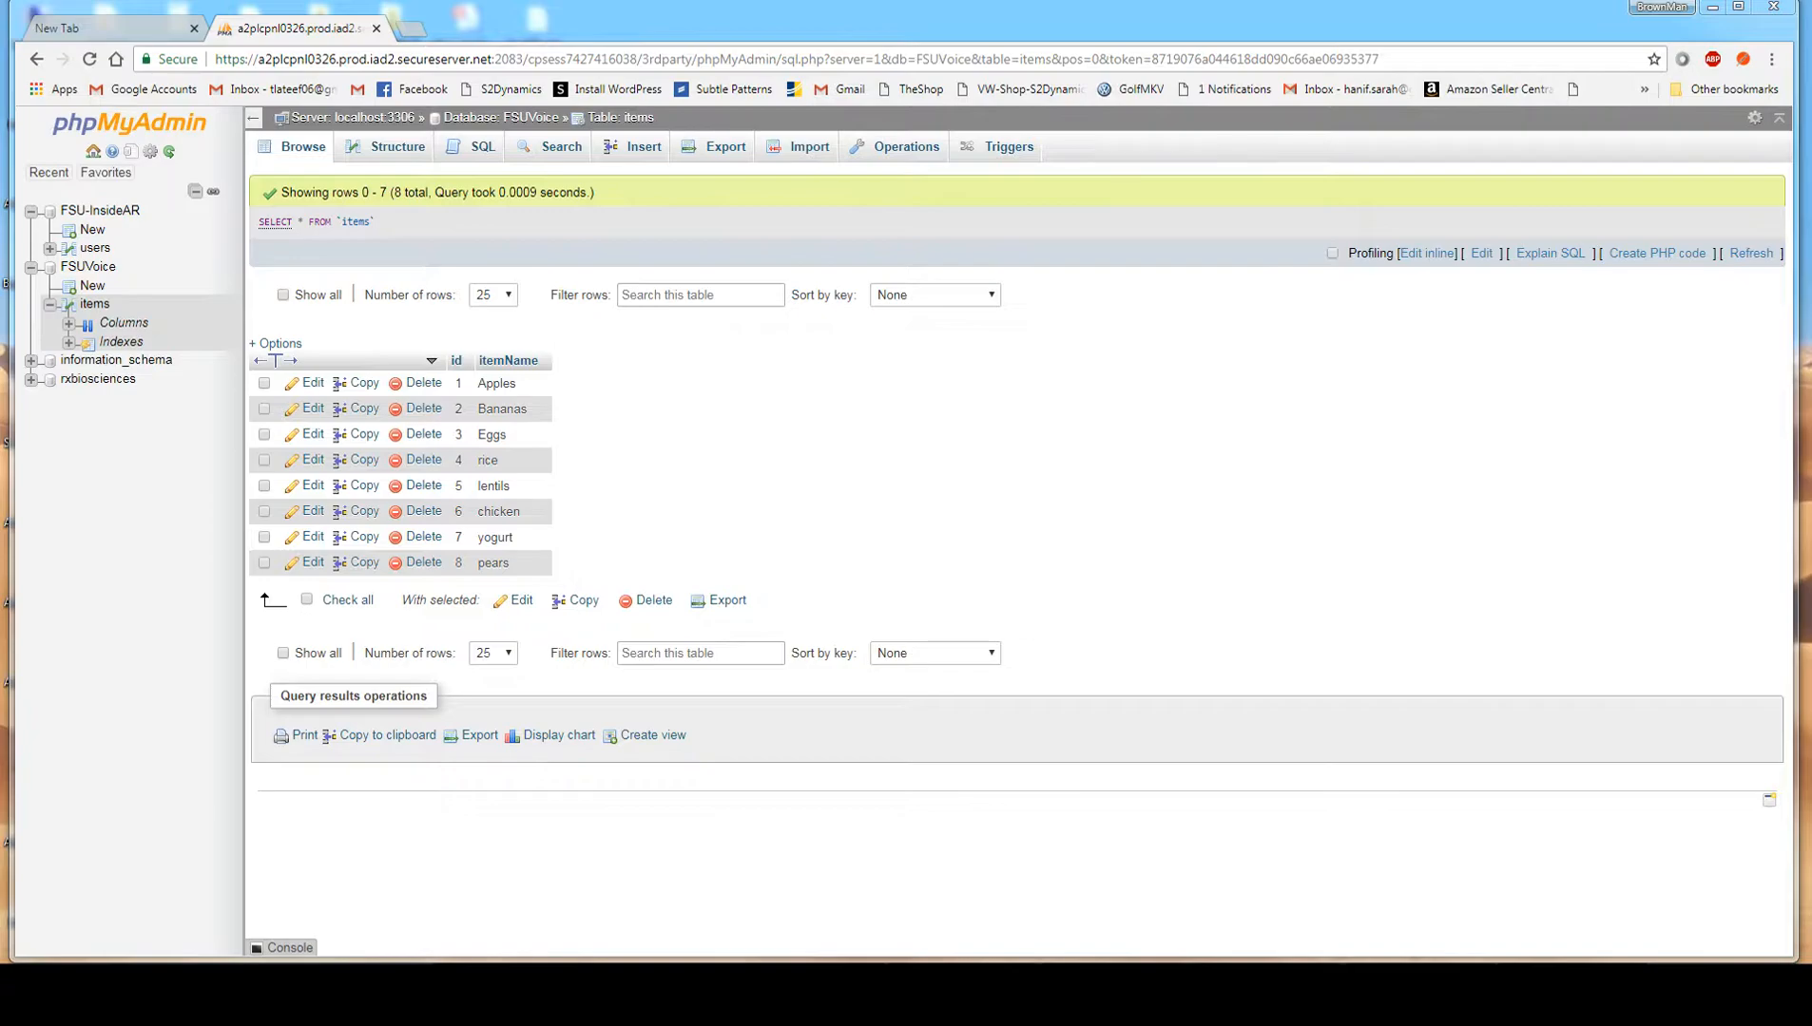
Switch to Postman, dismiss the Chrome apps deprecation notice, and move and enlarge the window to cover most of the desktop.
{"action": "key", "text": "alt+Tab"}
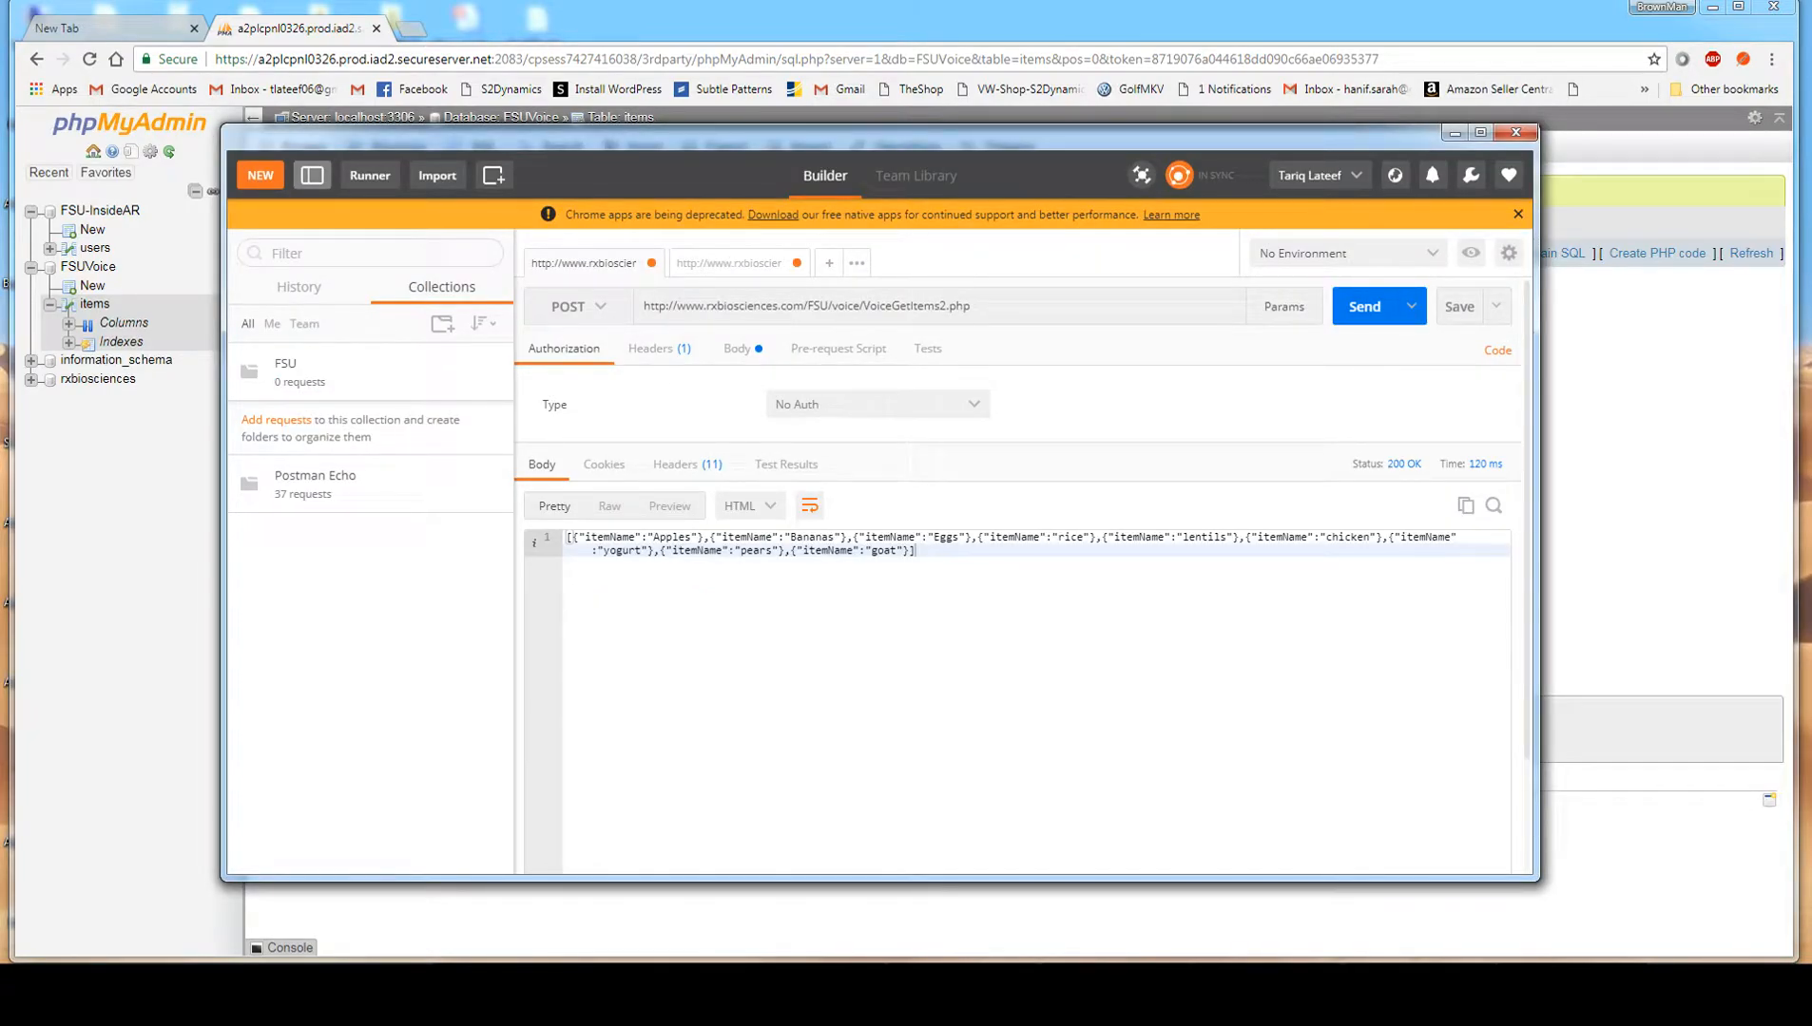
{"action": "key", "text": "alt+Tab"}
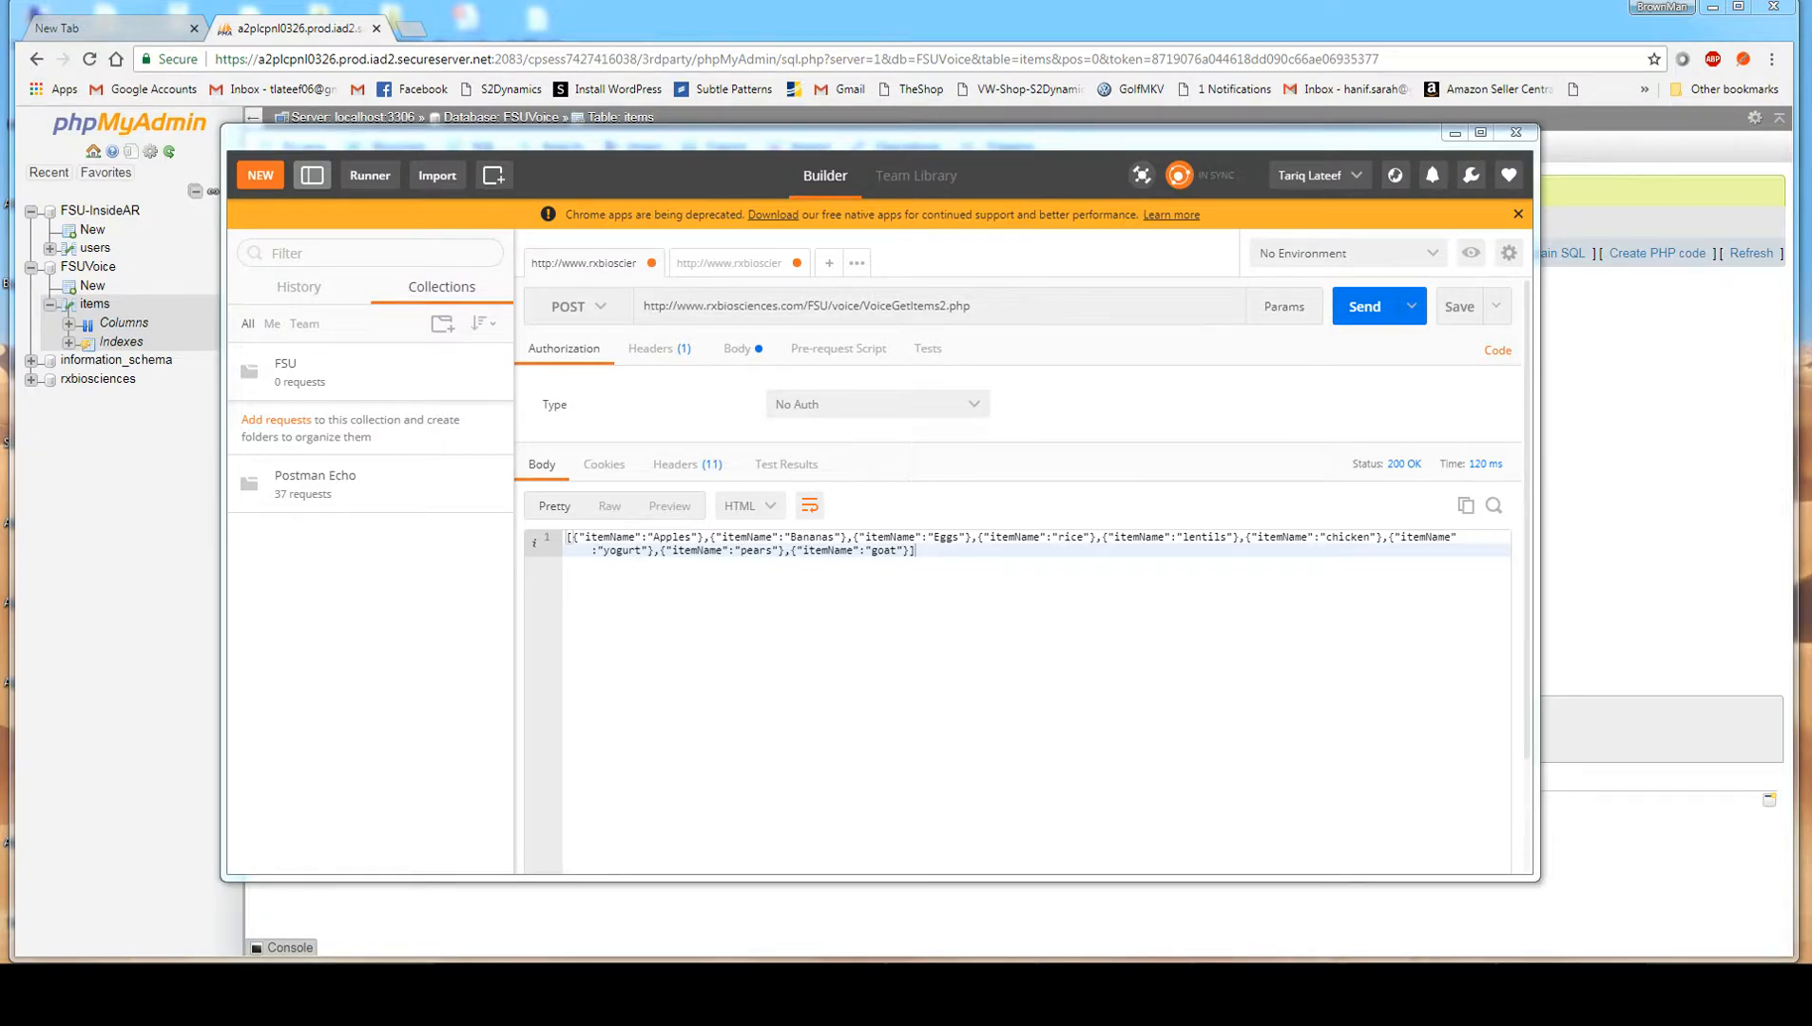
{"action": "left_click", "coordinate": [1518, 213]}
{"action": "mouse_move", "coordinate": [1273, 134]}
{"action": "left_mouse_down"}
{"action": "mouse_move", "coordinate": [1324, 131]}
{"action": "mouse_move", "coordinate": [1267, 135]}
{"action": "left_mouse_up"}
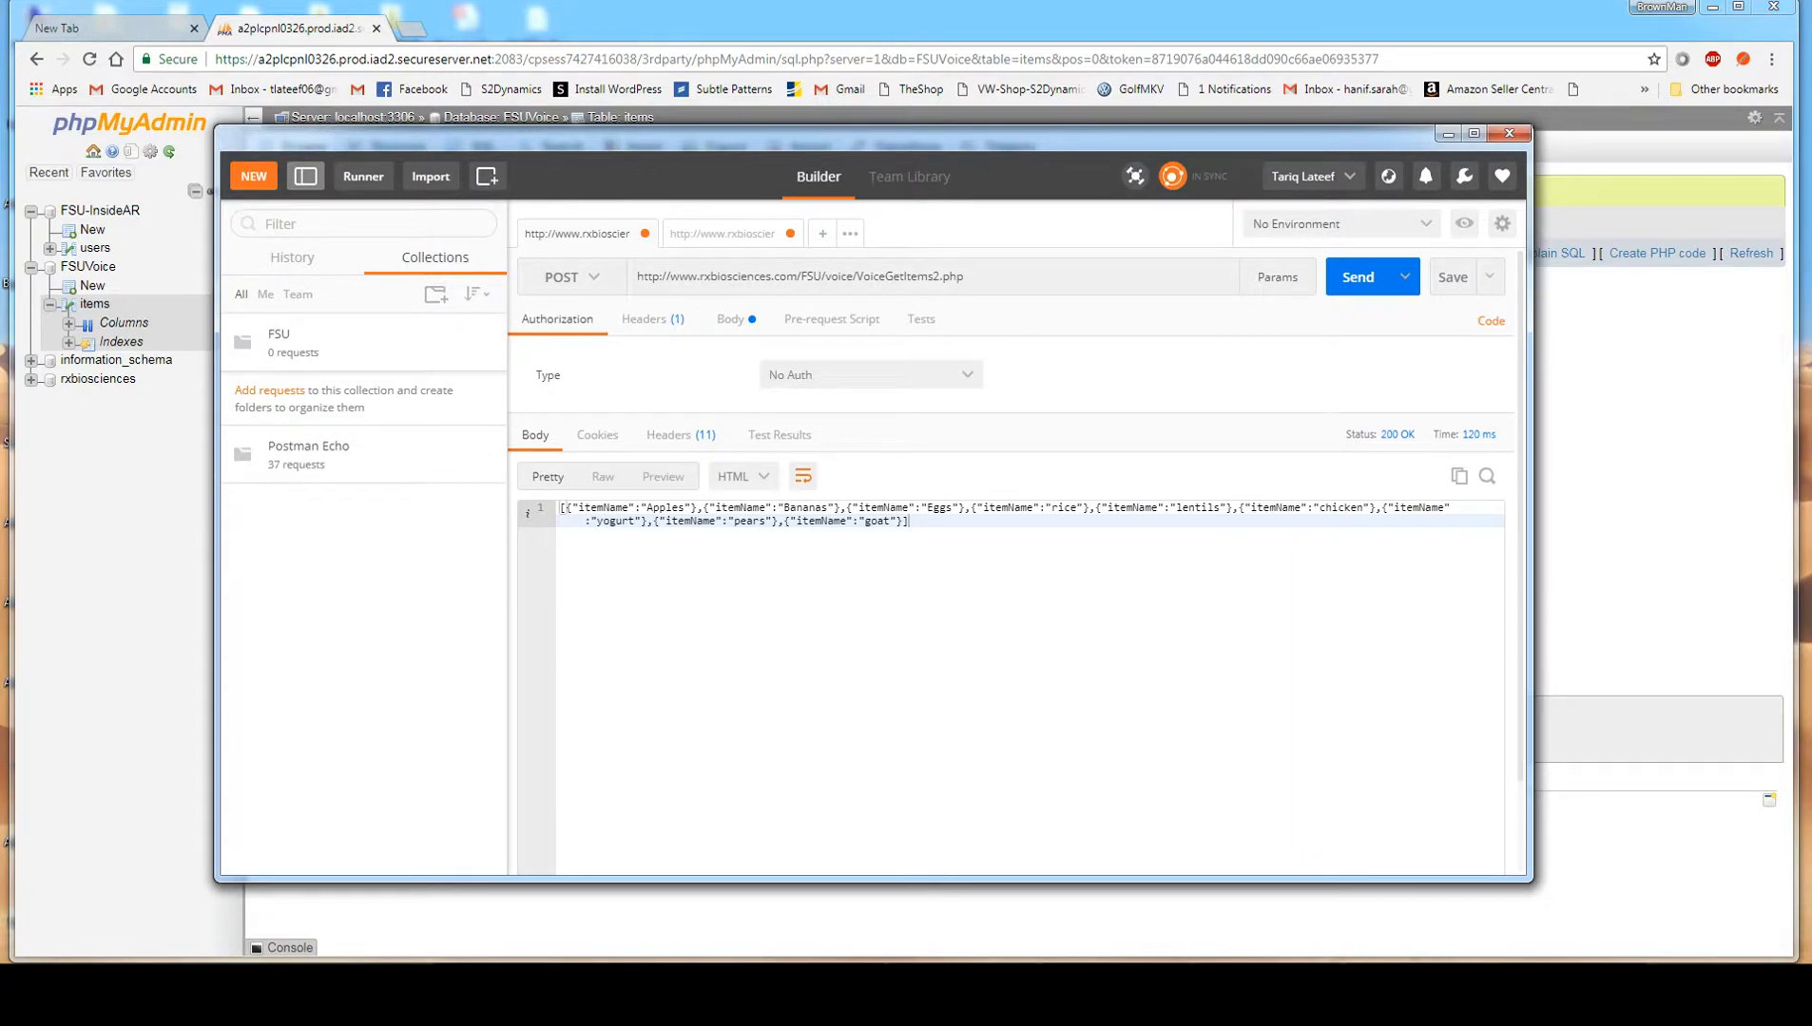
{"action": "left_click_drag", "start_coordinate": [855, 136], "coordinate": [667, 16]}
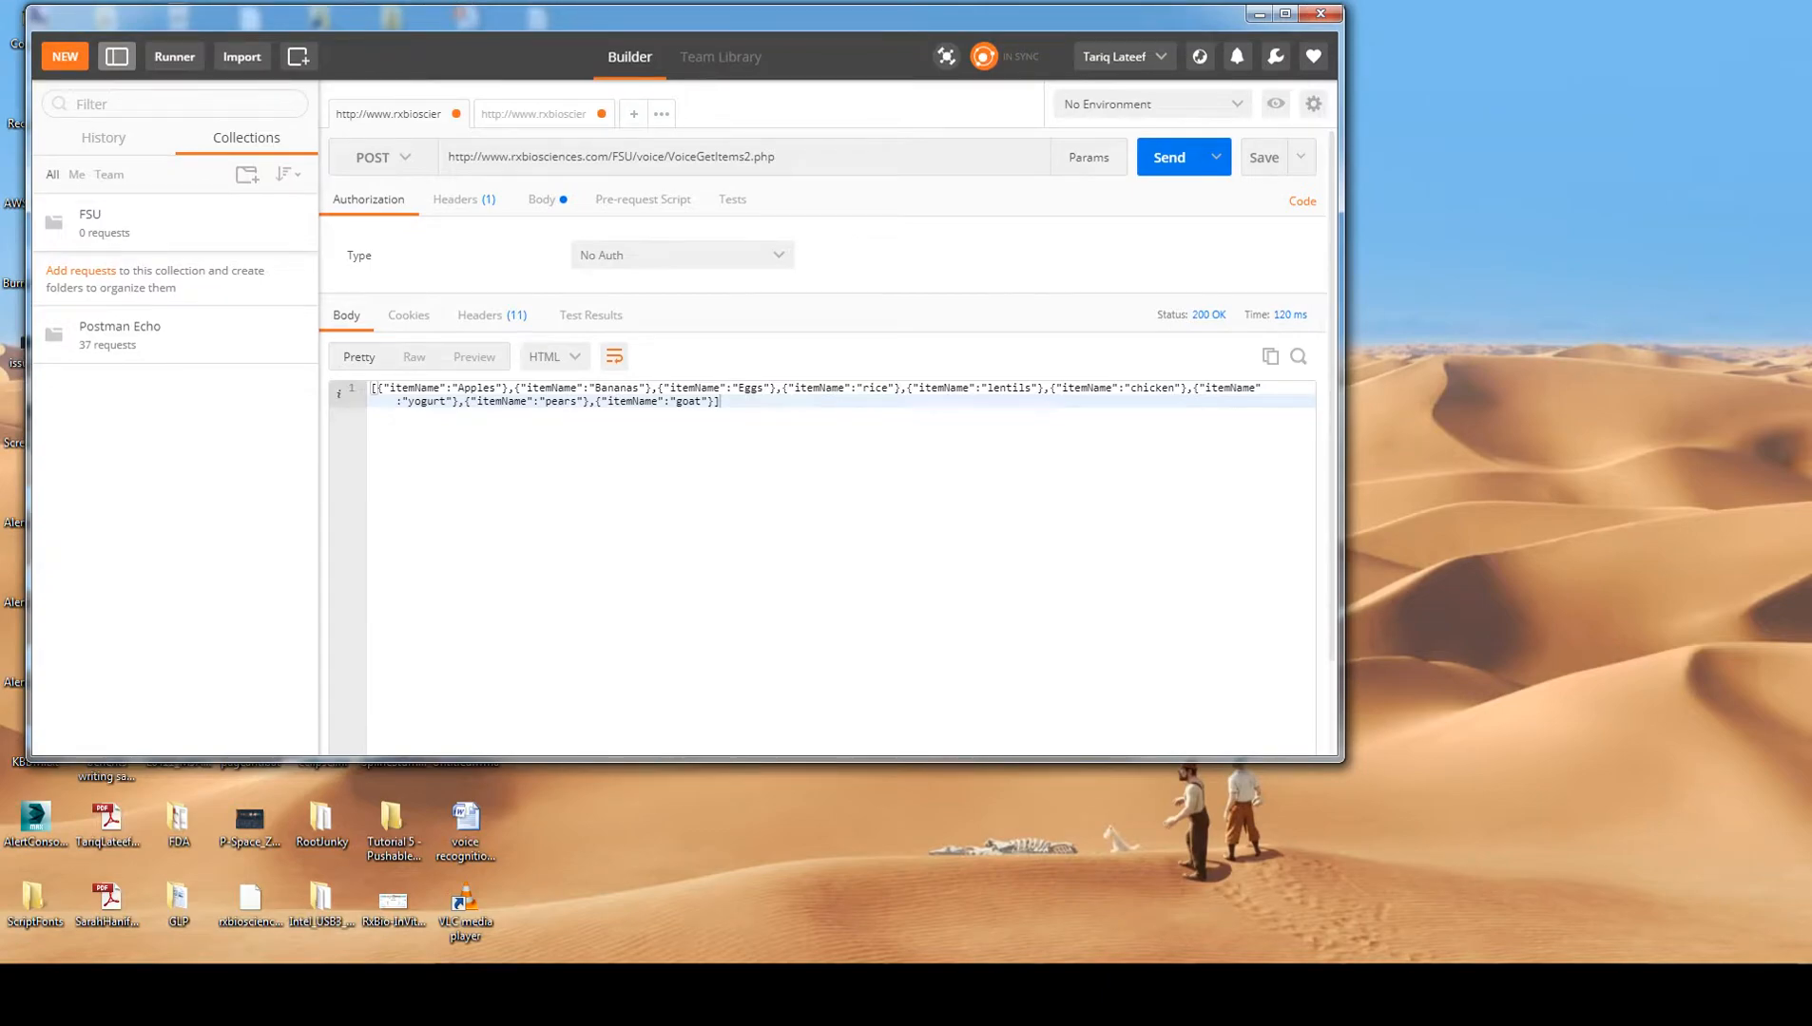
{"action": "left_click_drag", "start_coordinate": [1342, 760], "coordinate": [1788, 943]}
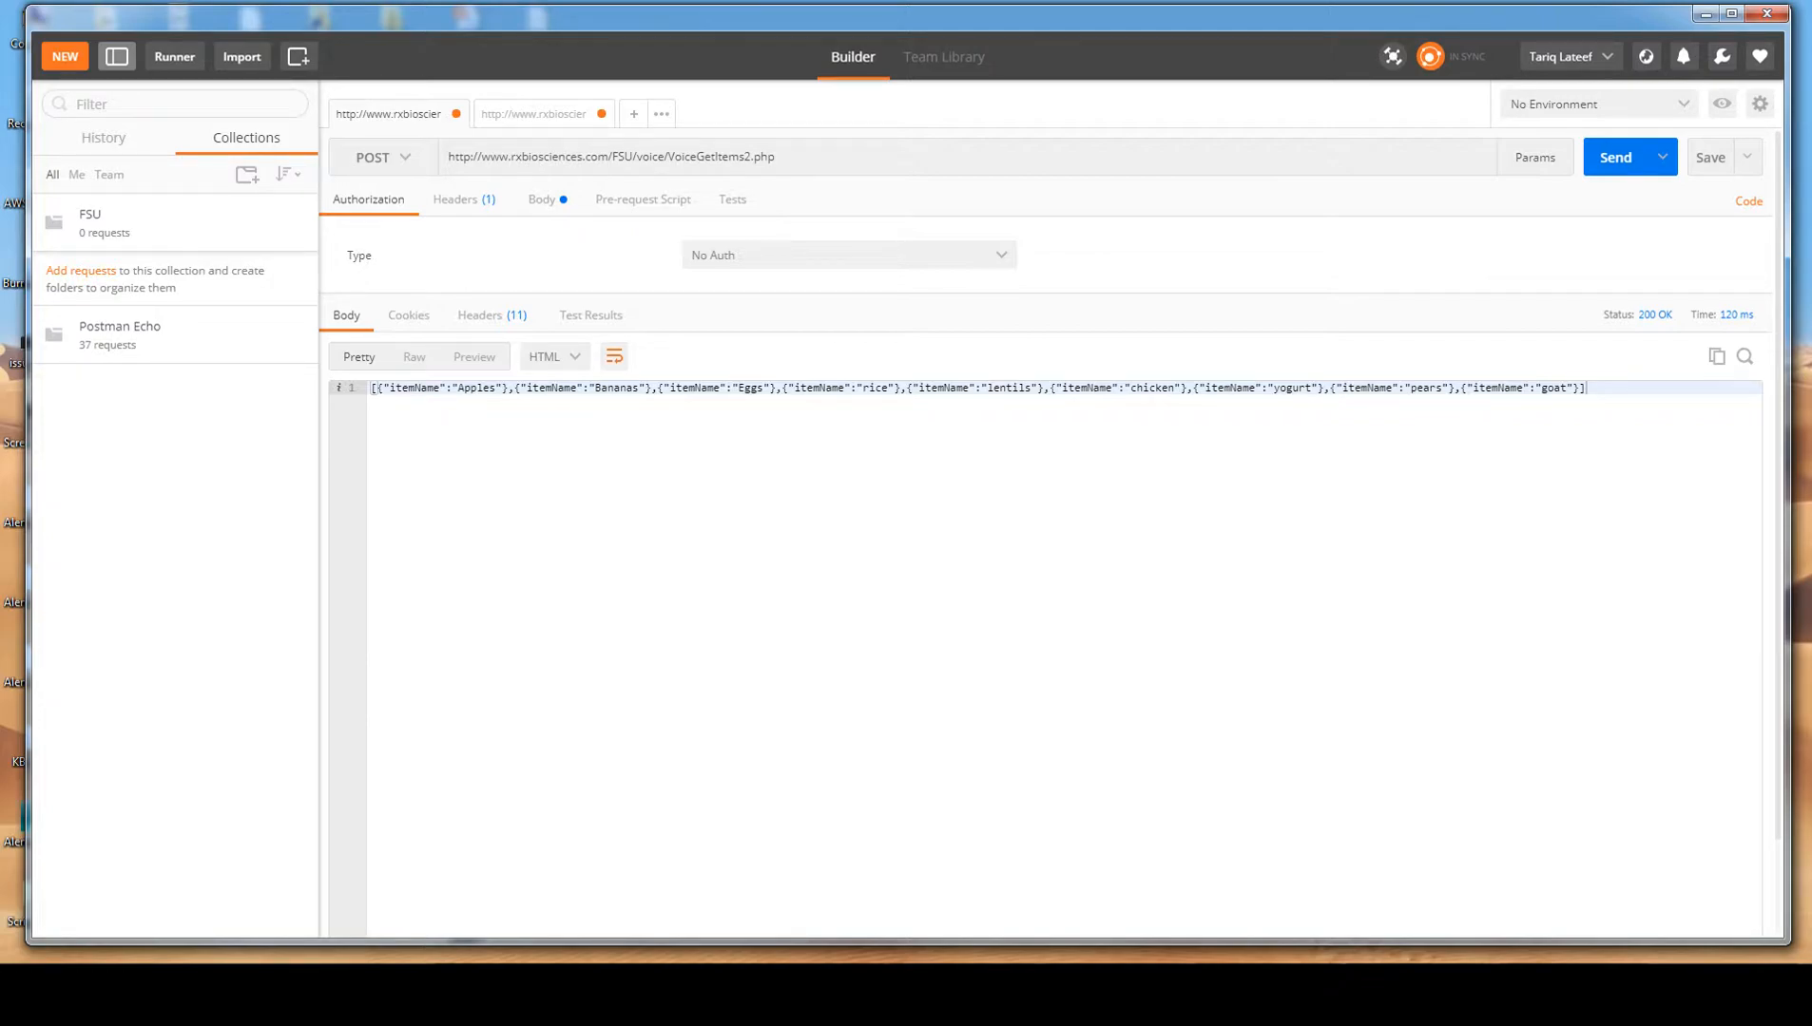
Look through the history of earlier requests down to the July 28 entries.
{"action": "left_click", "coordinate": [142, 223]}
{"action": "left_click", "coordinate": [102, 137]}
{"action": "left_click", "coordinate": [246, 138]}
{"action": "left_click", "coordinate": [103, 138]}
{"action": "scroll", "coordinate": [181, 309], "scroll_direction": "down", "scroll_amount": 10}
{"action": "scroll", "coordinate": [181, 476], "scroll_direction": "down", "scroll_amount": 15}
{"action": "scroll", "coordinate": [181, 475], "scroll_direction": "down", "scroll_amount": 4}
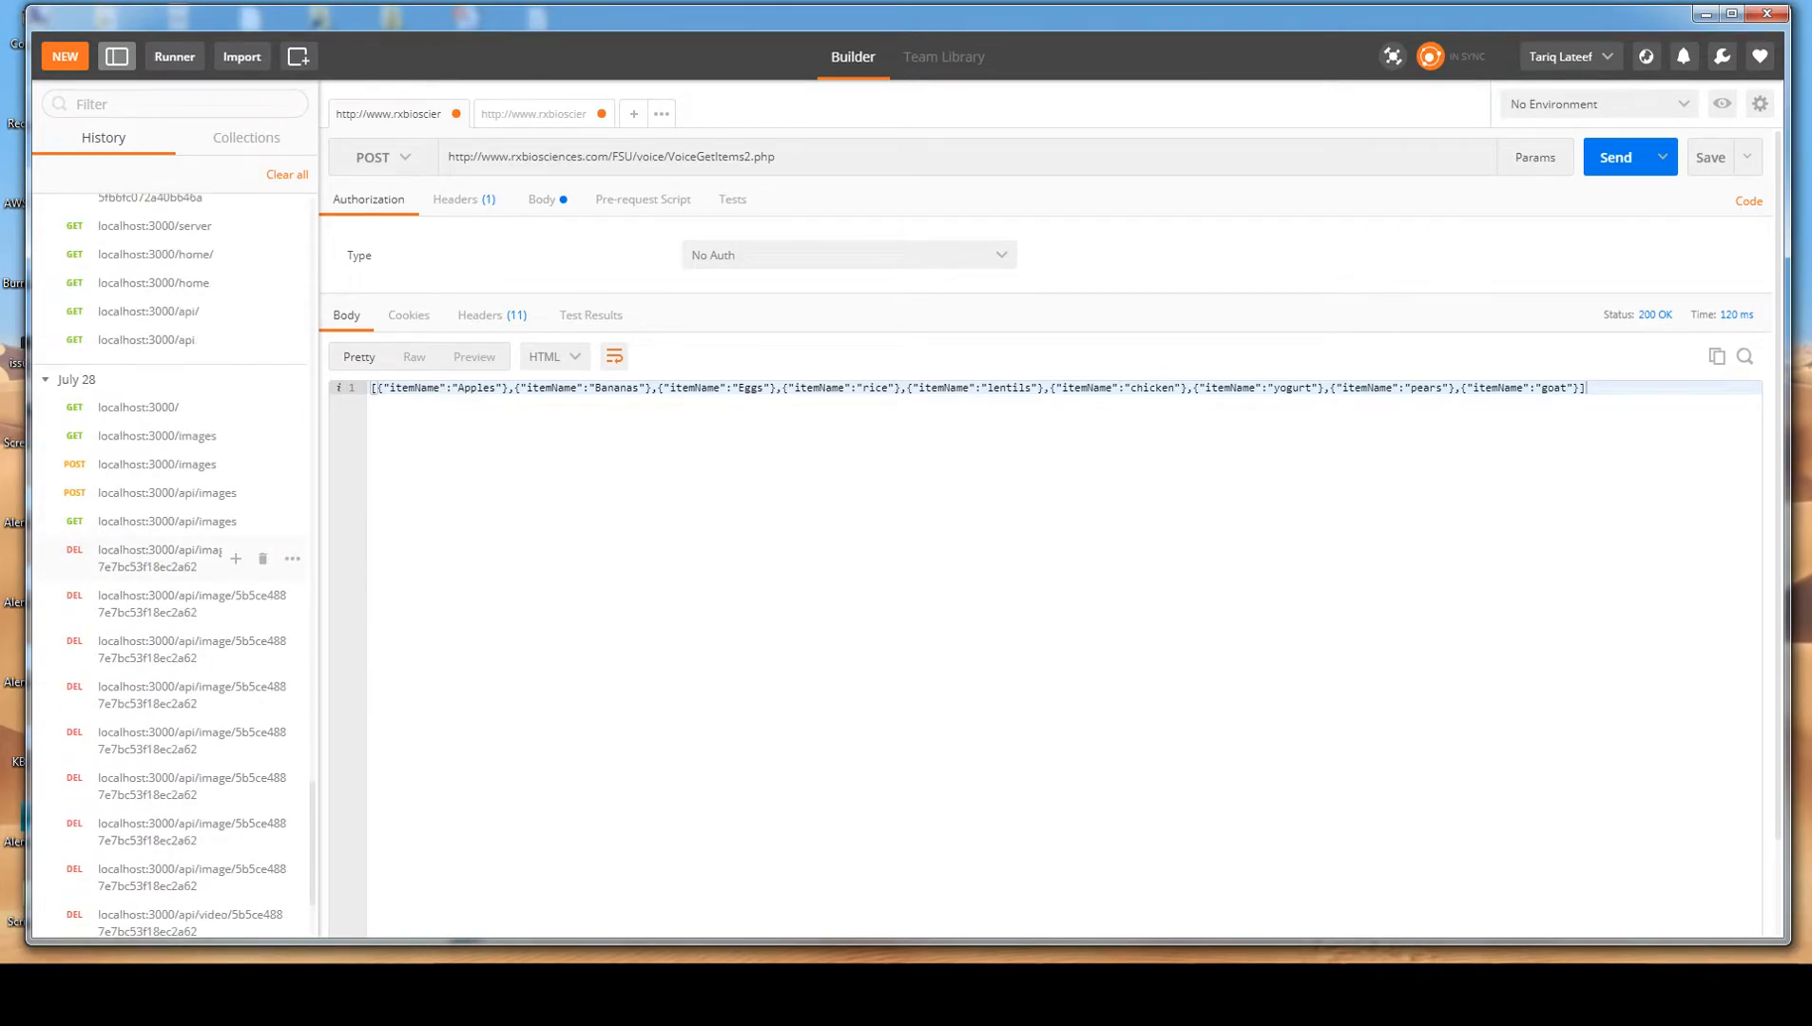
Examine the PHP files in the remote /FSU/voice folder in FileZilla, including VoiceInsertItem2.php and VoiceGetItems2.php, and minimize the window.
{"action": "left_click_drag", "start_coordinate": [1810, 116], "coordinate": [893, 116]}
{"action": "left_click_drag", "start_coordinate": [946, 582], "coordinate": [845, 568]}
{"action": "left_click", "coordinate": [869, 544]}
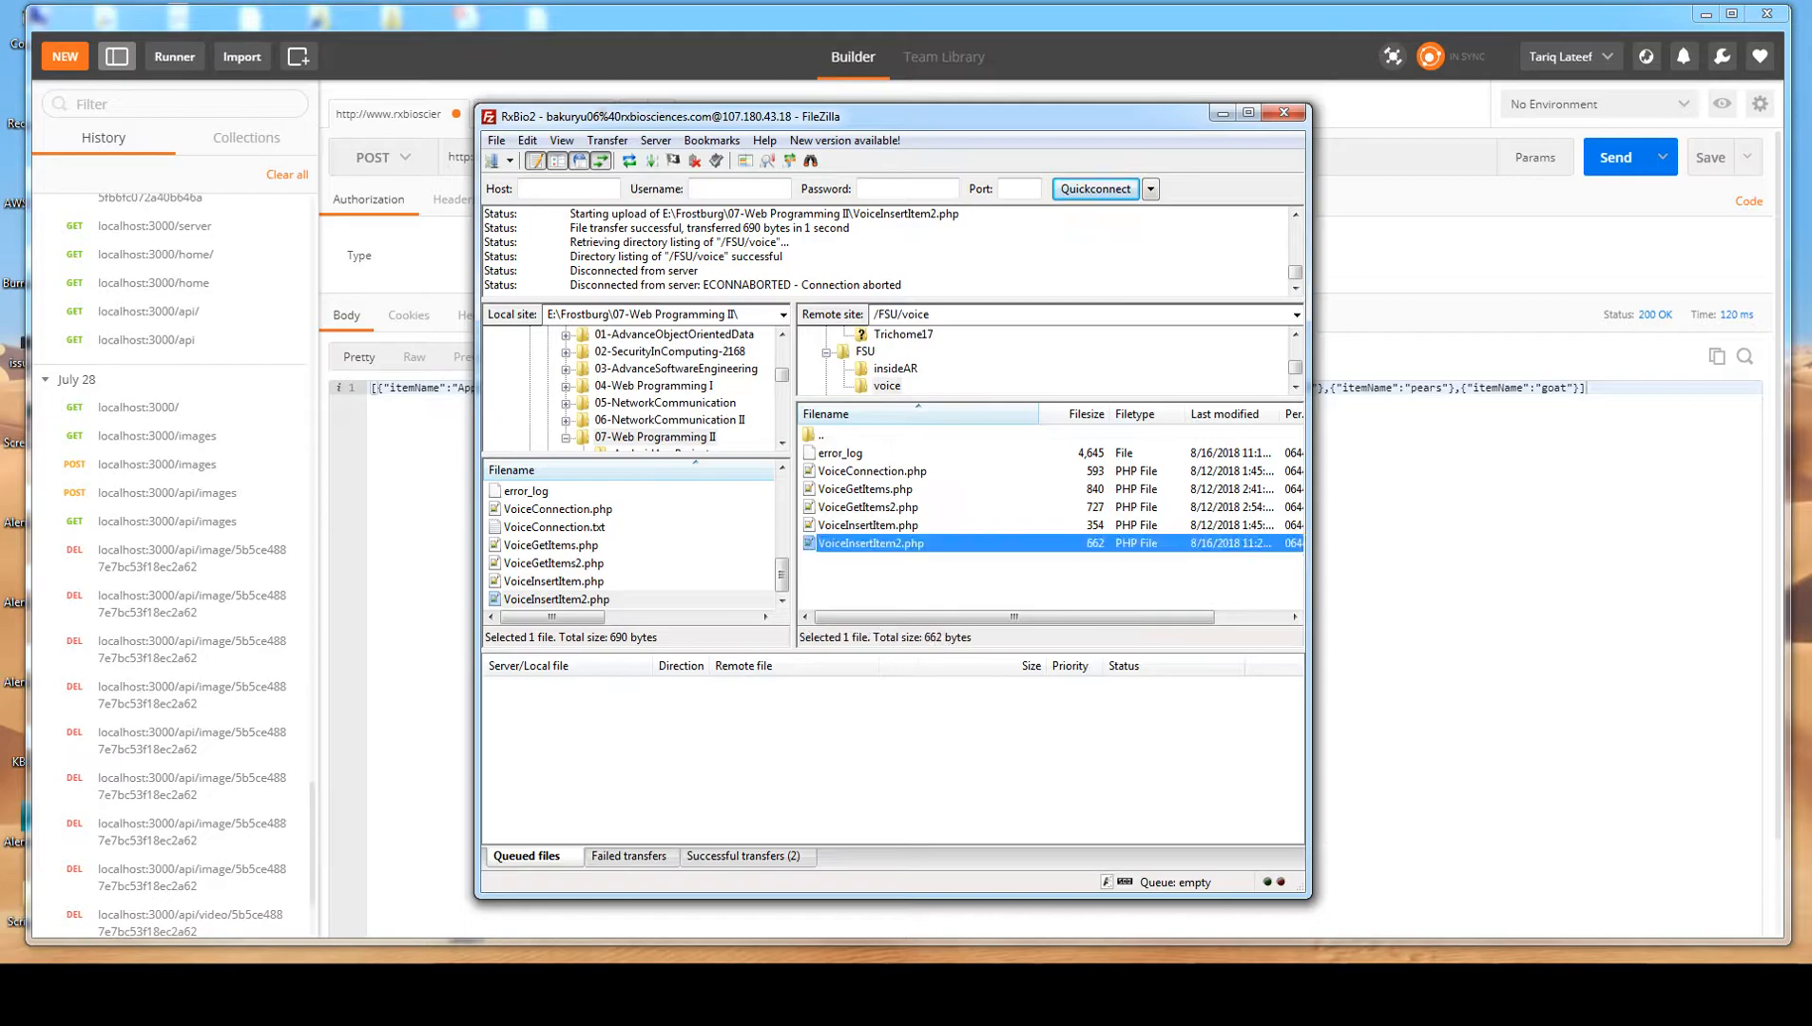
{"action": "left_click", "coordinate": [868, 506]}
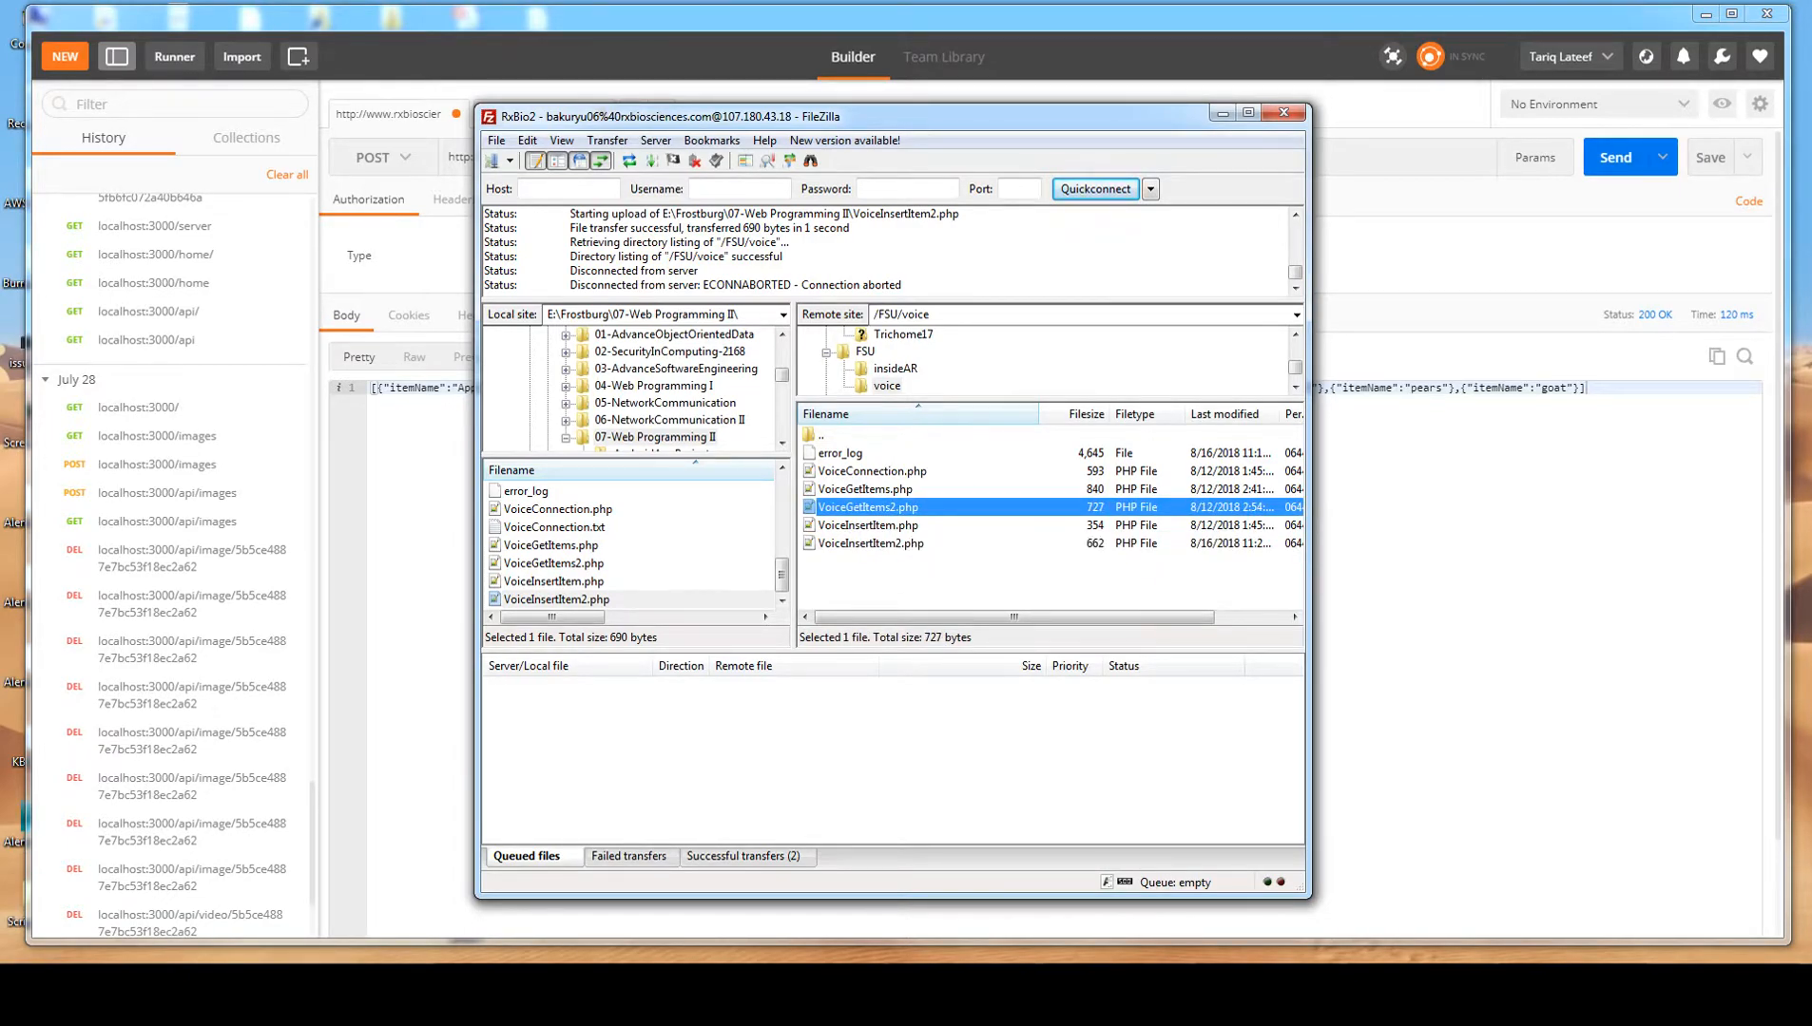
{"action": "left_click", "coordinate": [1222, 113]}
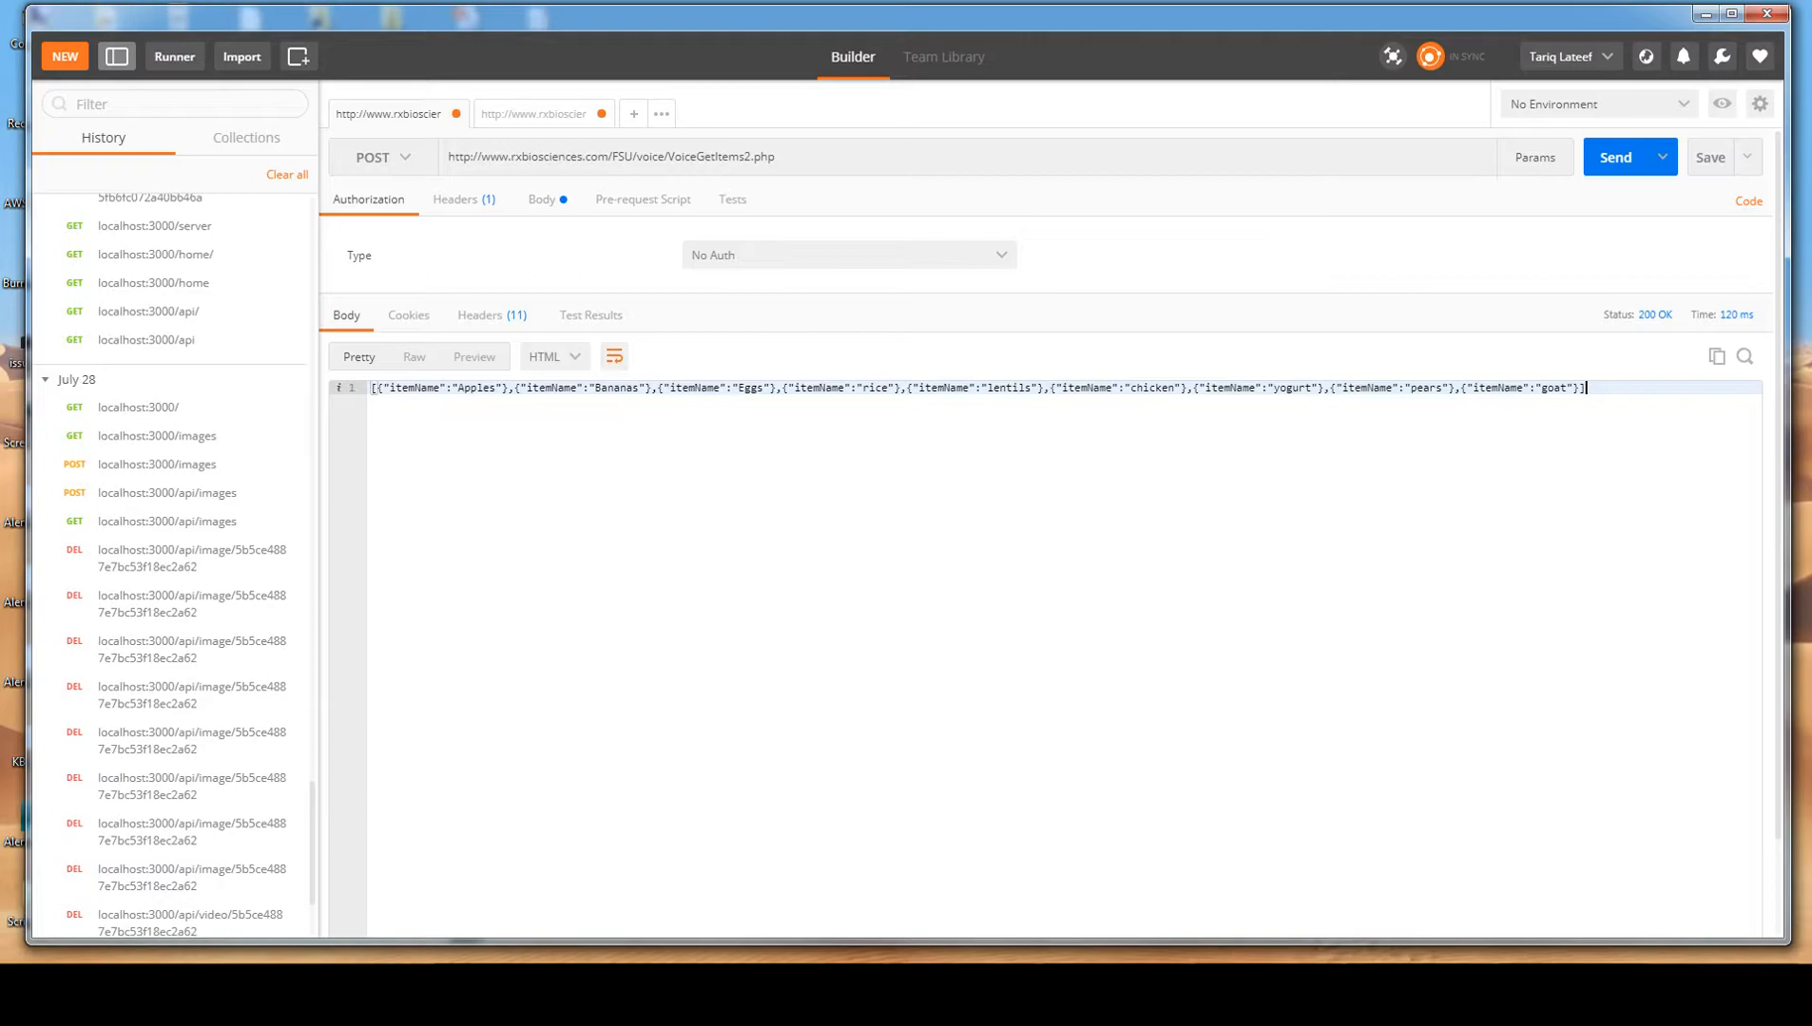
Review the VoiceInsertItem2.php script in an enlarged Notepad++ window, including its database connection and insert query, and minimize the window.
{"action": "key", "text": "alt+Tab"}
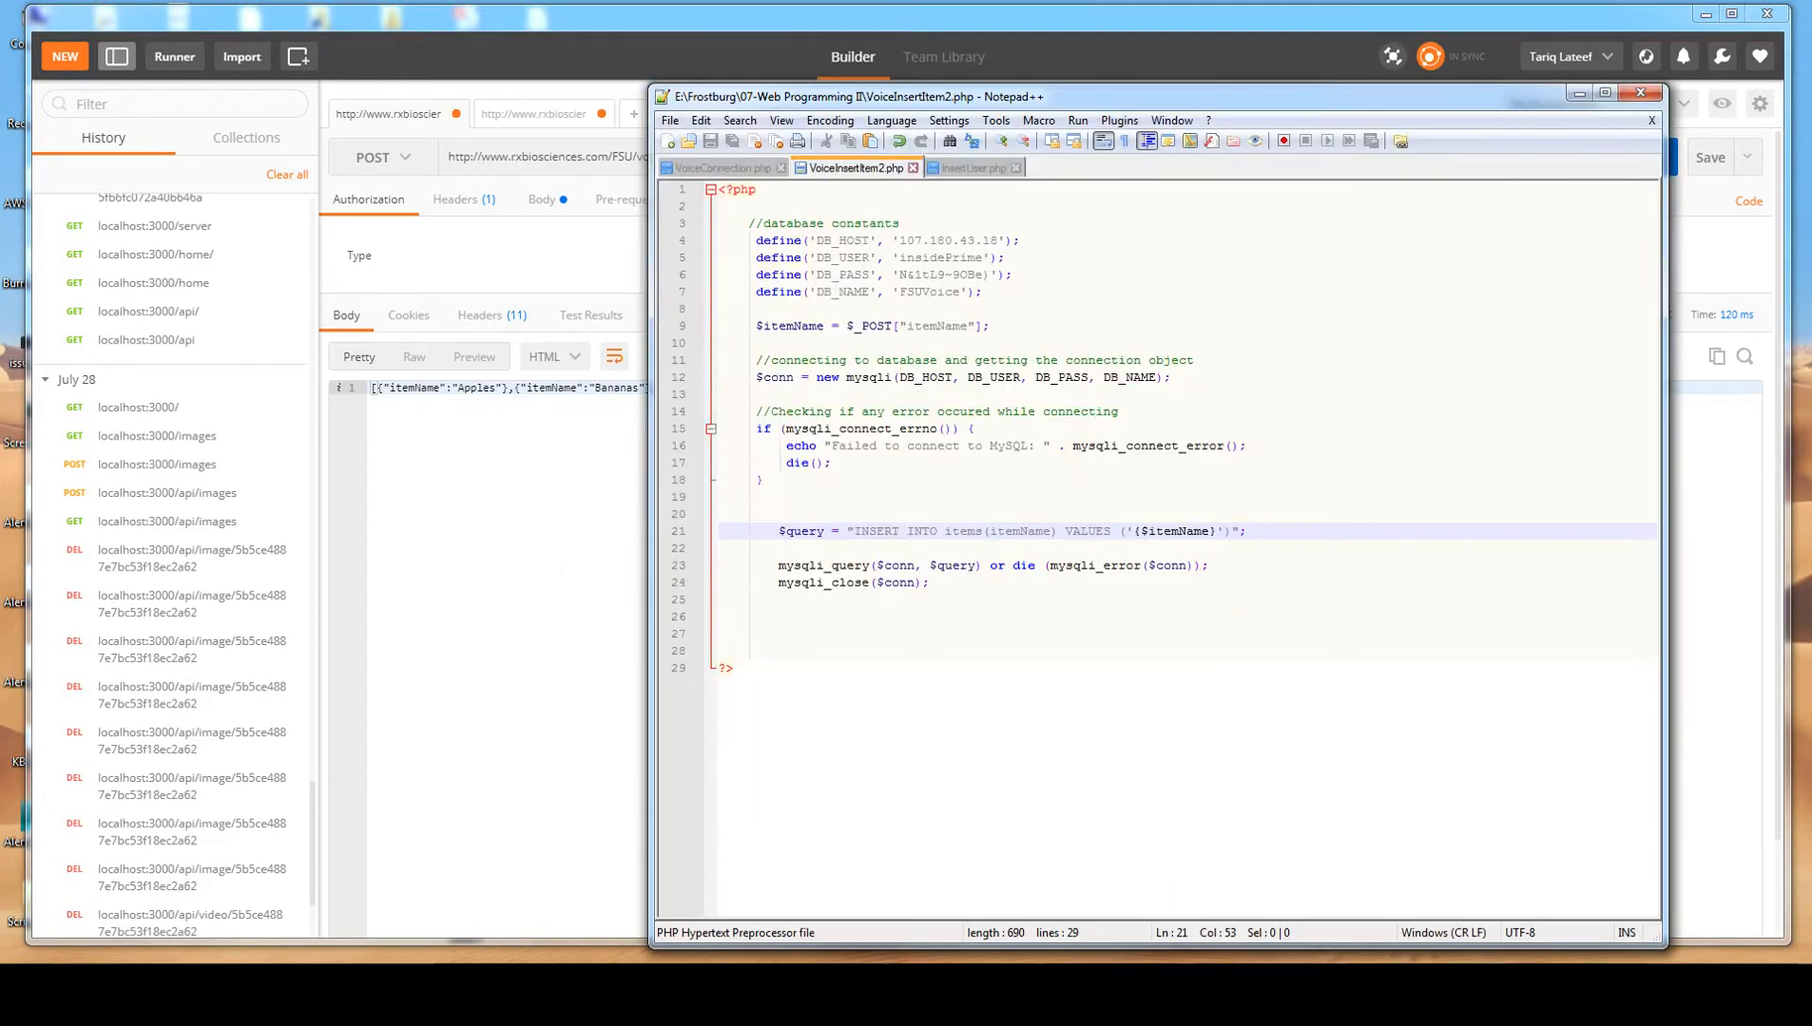
{"action": "left_click_drag", "start_coordinate": [1179, 96], "coordinate": [978, 78]}
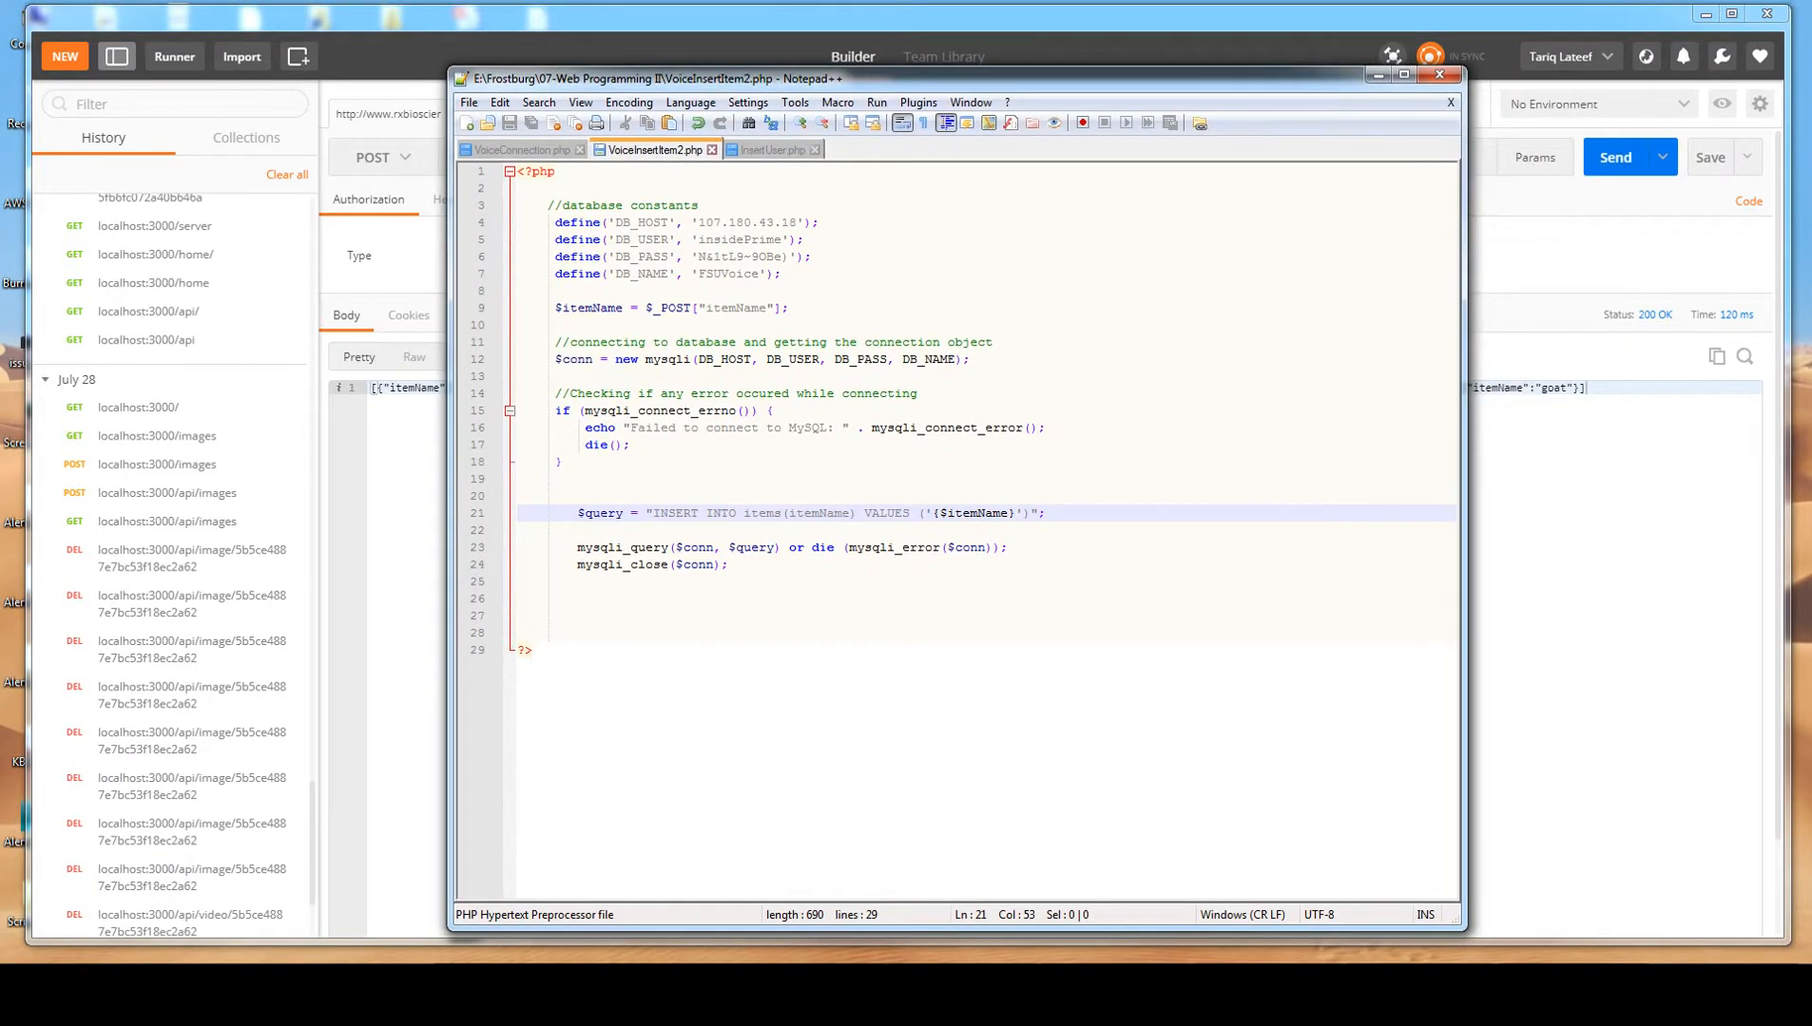
{"action": "left_click_drag", "start_coordinate": [1465, 929], "coordinate": [1562, 946]}
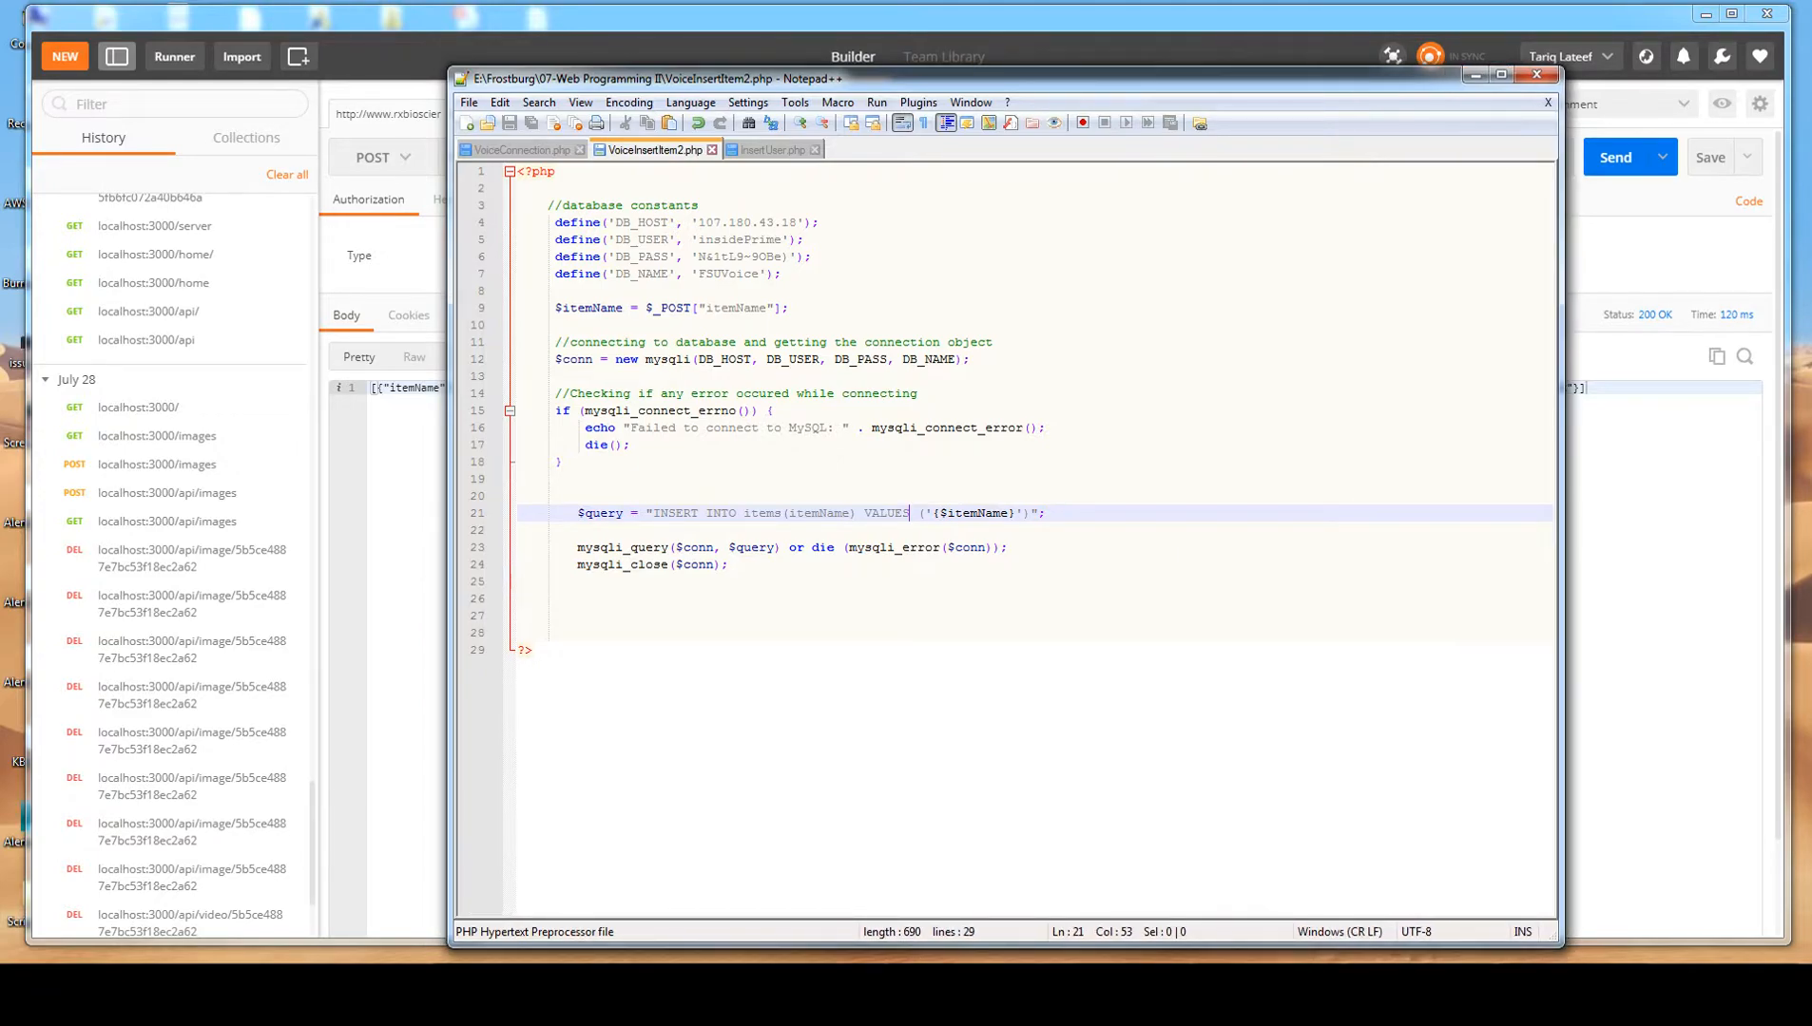
{"action": "left_click_drag", "start_coordinate": [574, 616], "coordinate": [551, 205]}
{"action": "left_click", "coordinate": [1007, 359]}
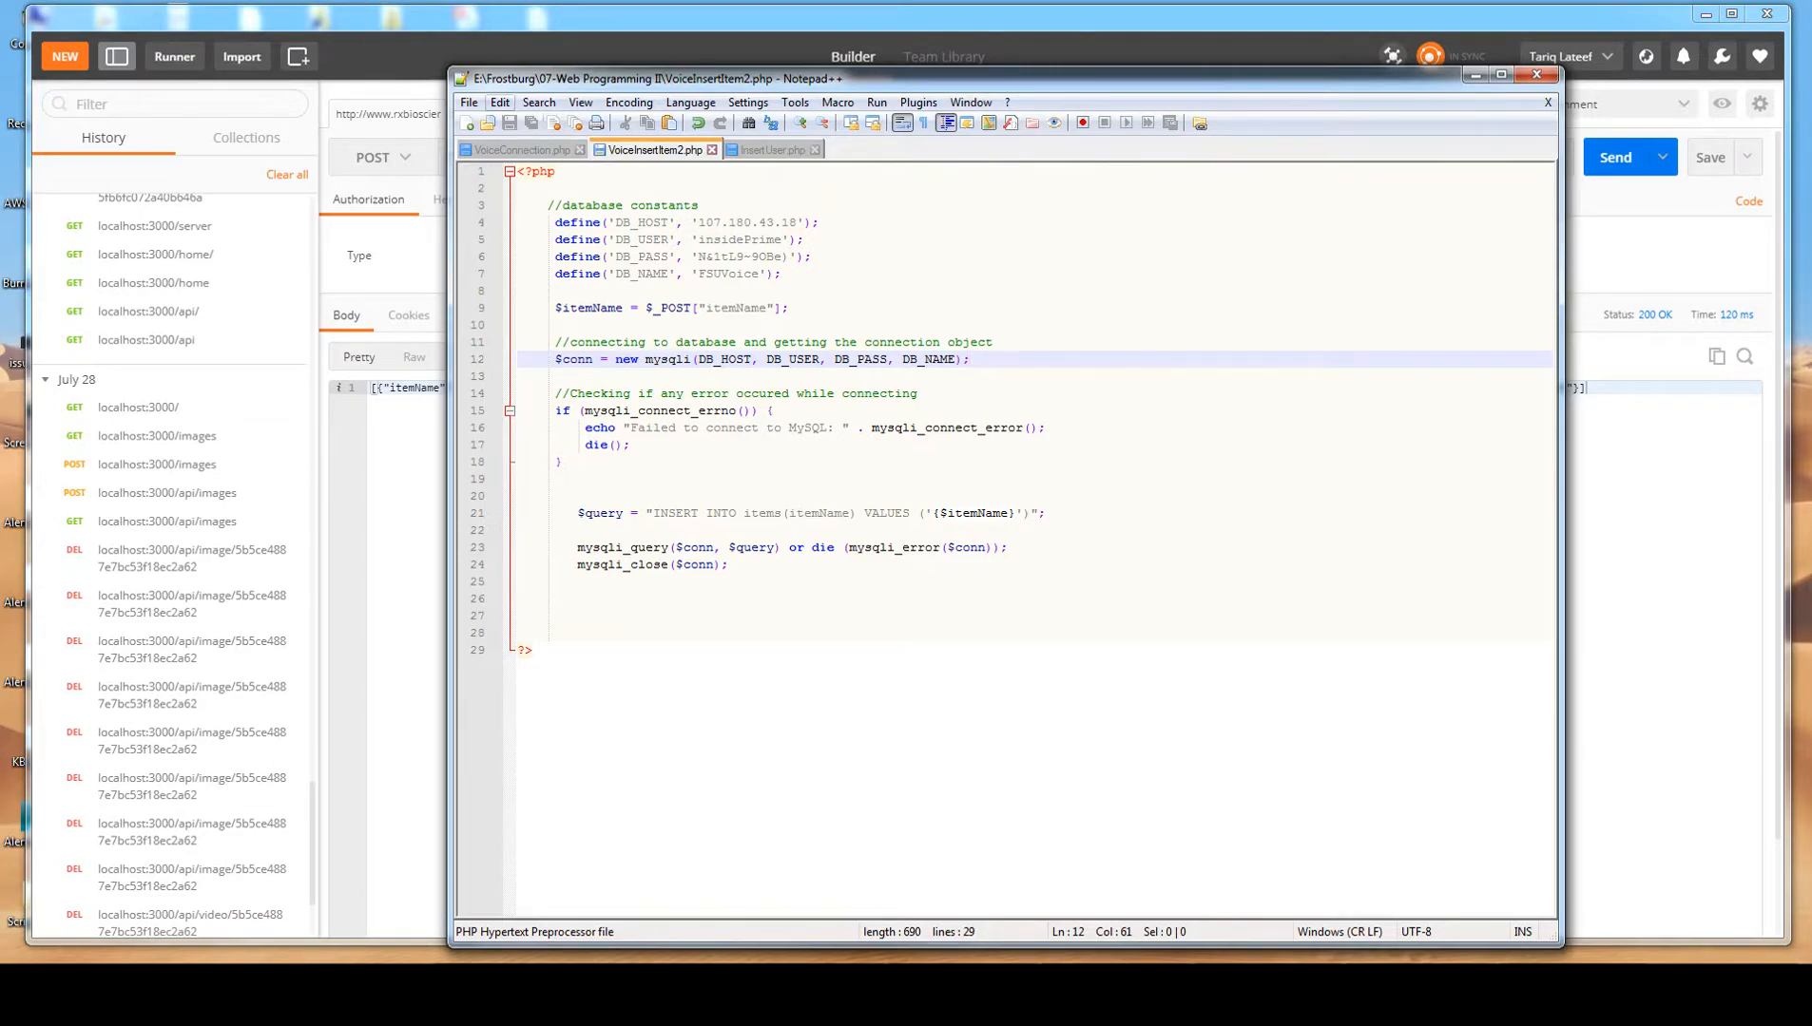
{"action": "left_click", "coordinate": [469, 102]}
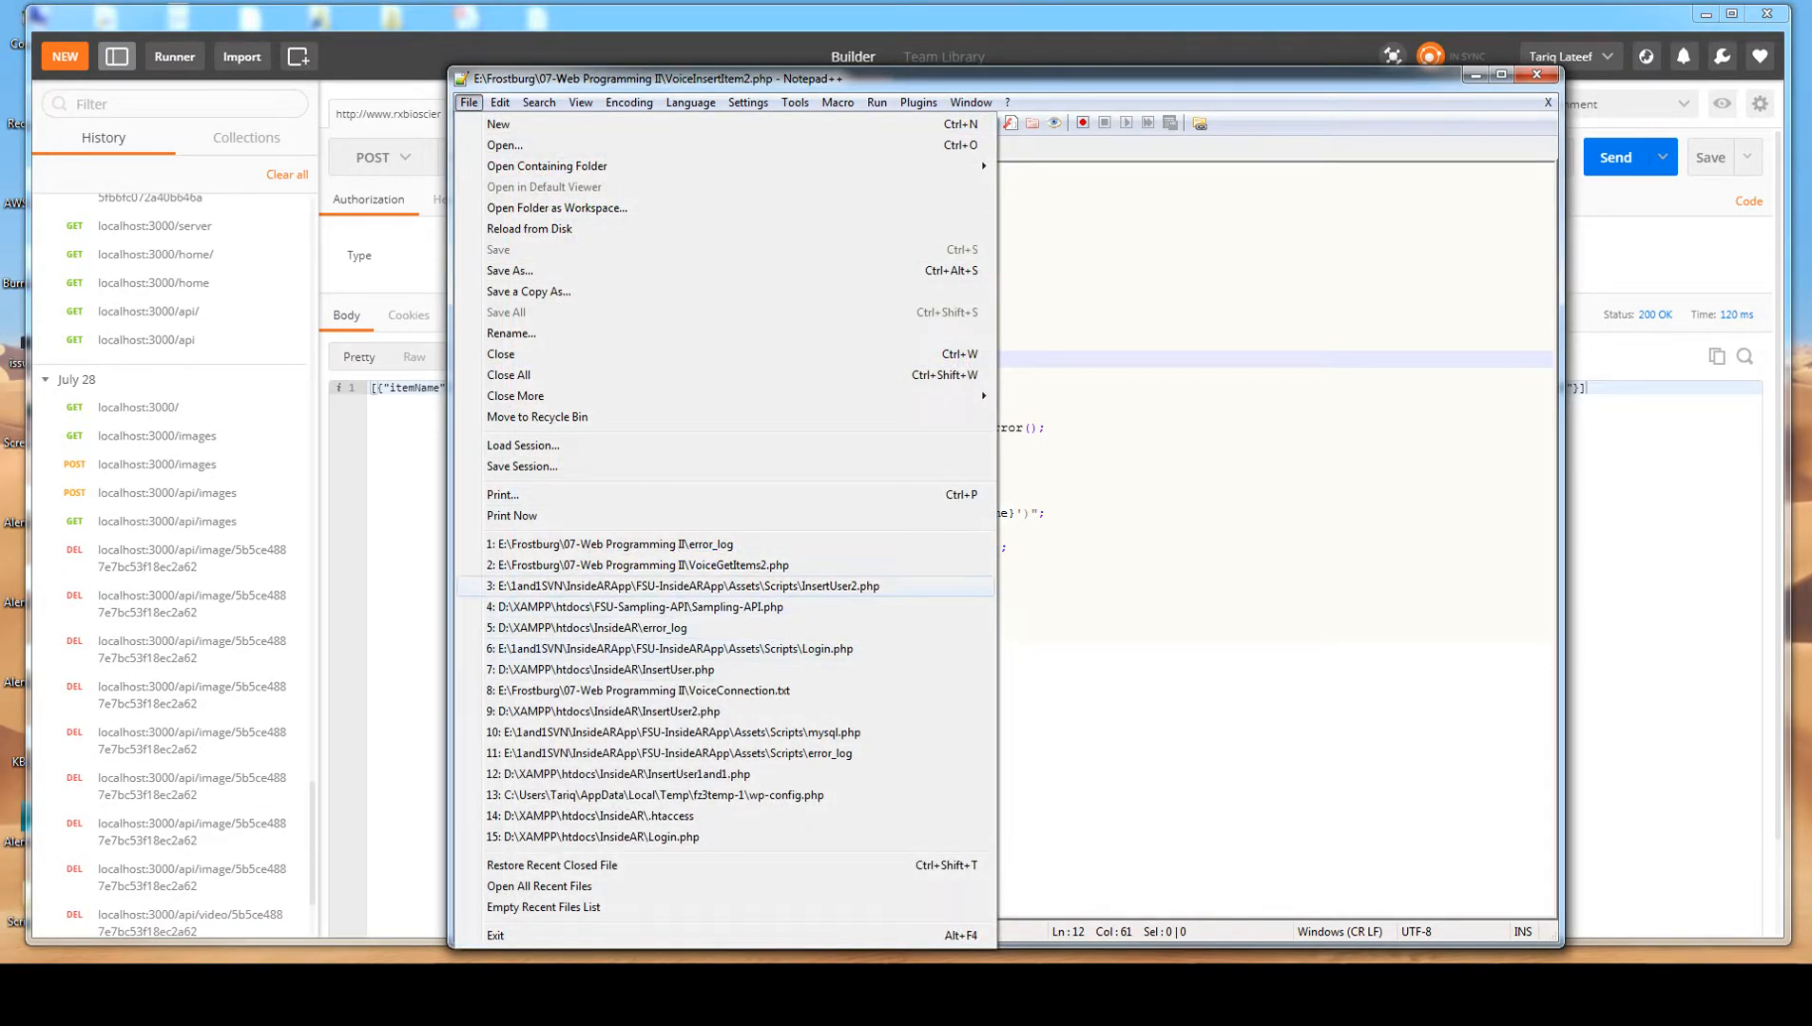
{"action": "left_click", "coordinate": [1112, 531]}
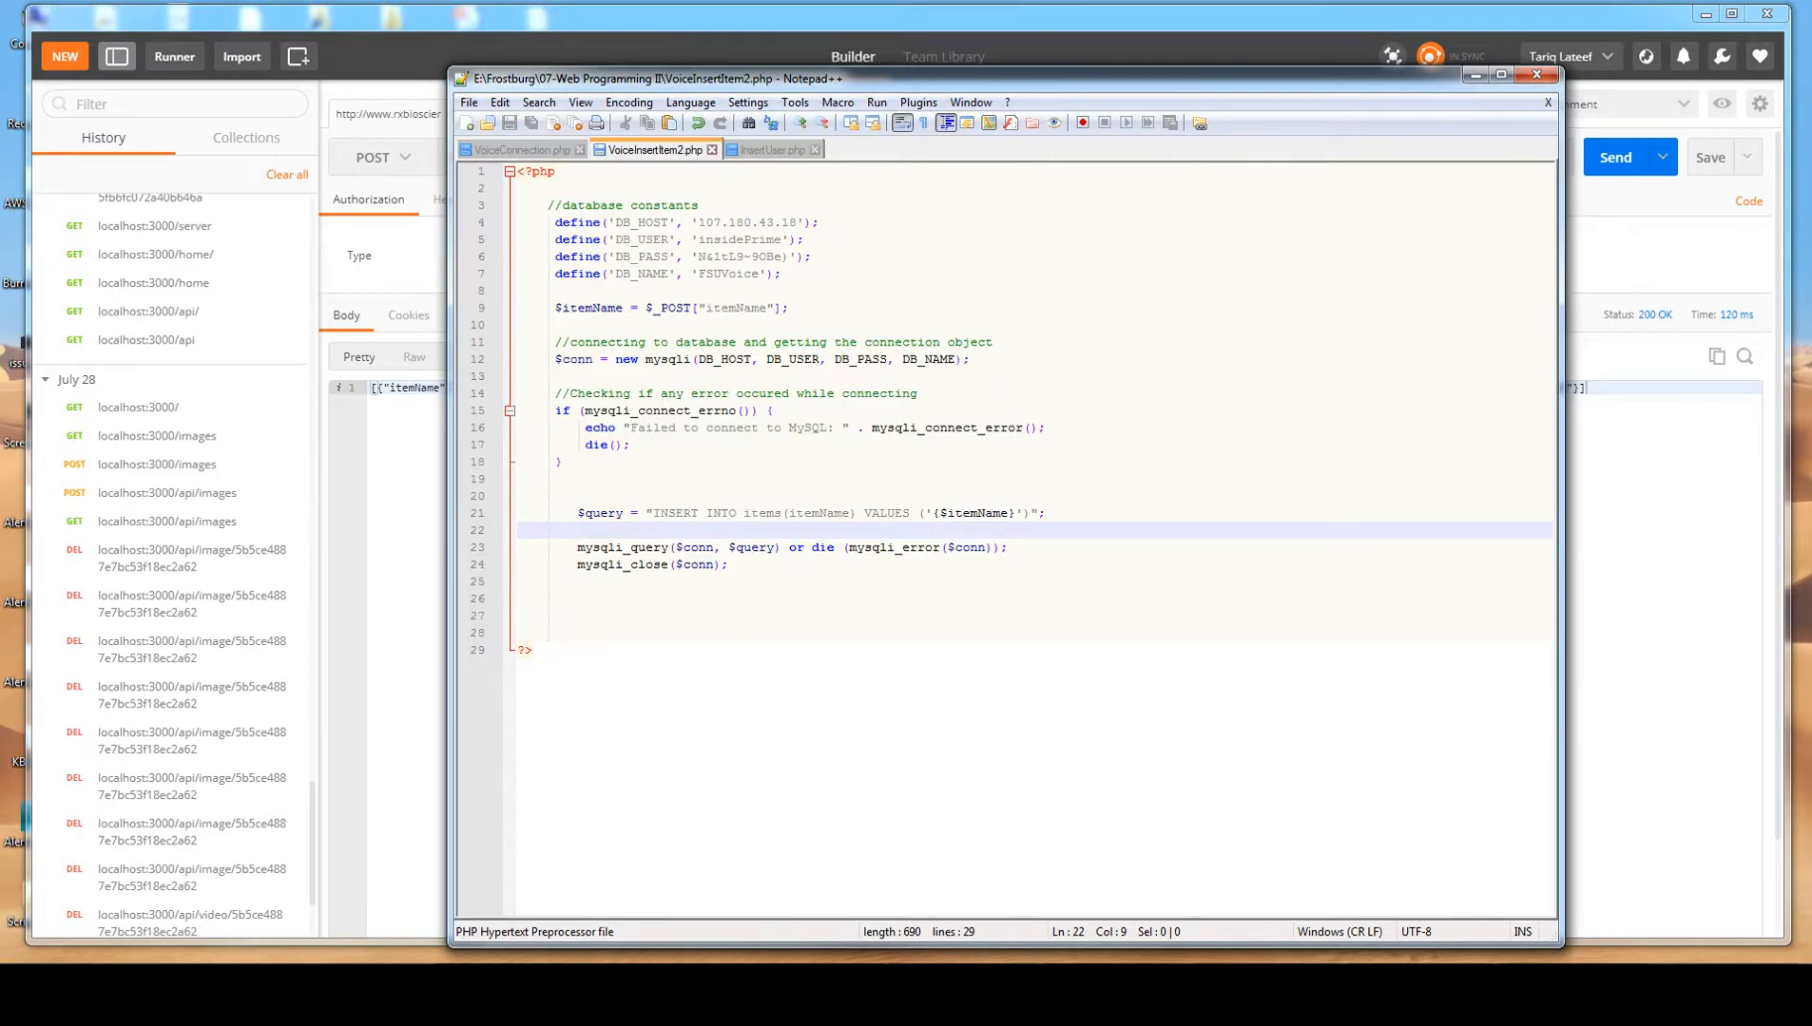
{"action": "left_click", "coordinate": [1475, 75]}
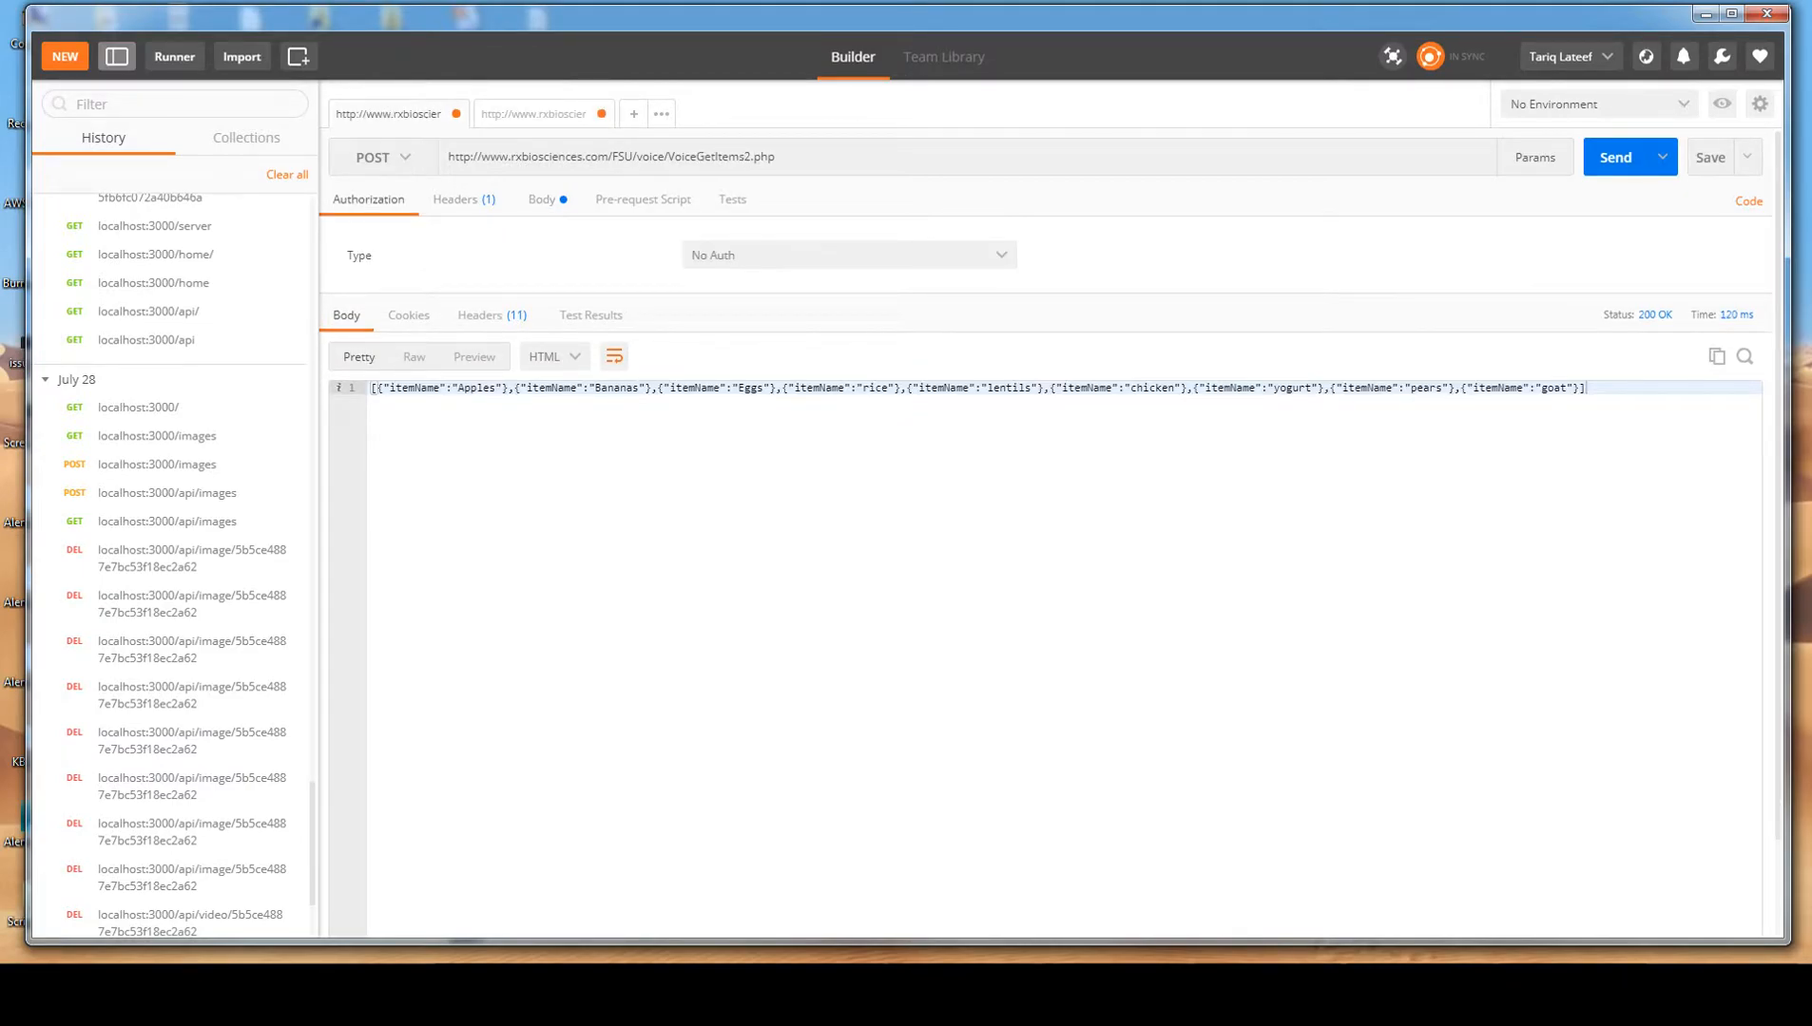
View the VoiceInsertItem2.php request's body parameters and set the VoiceGetItems2.php request's method to GET.
{"action": "left_click", "coordinate": [533, 114]}
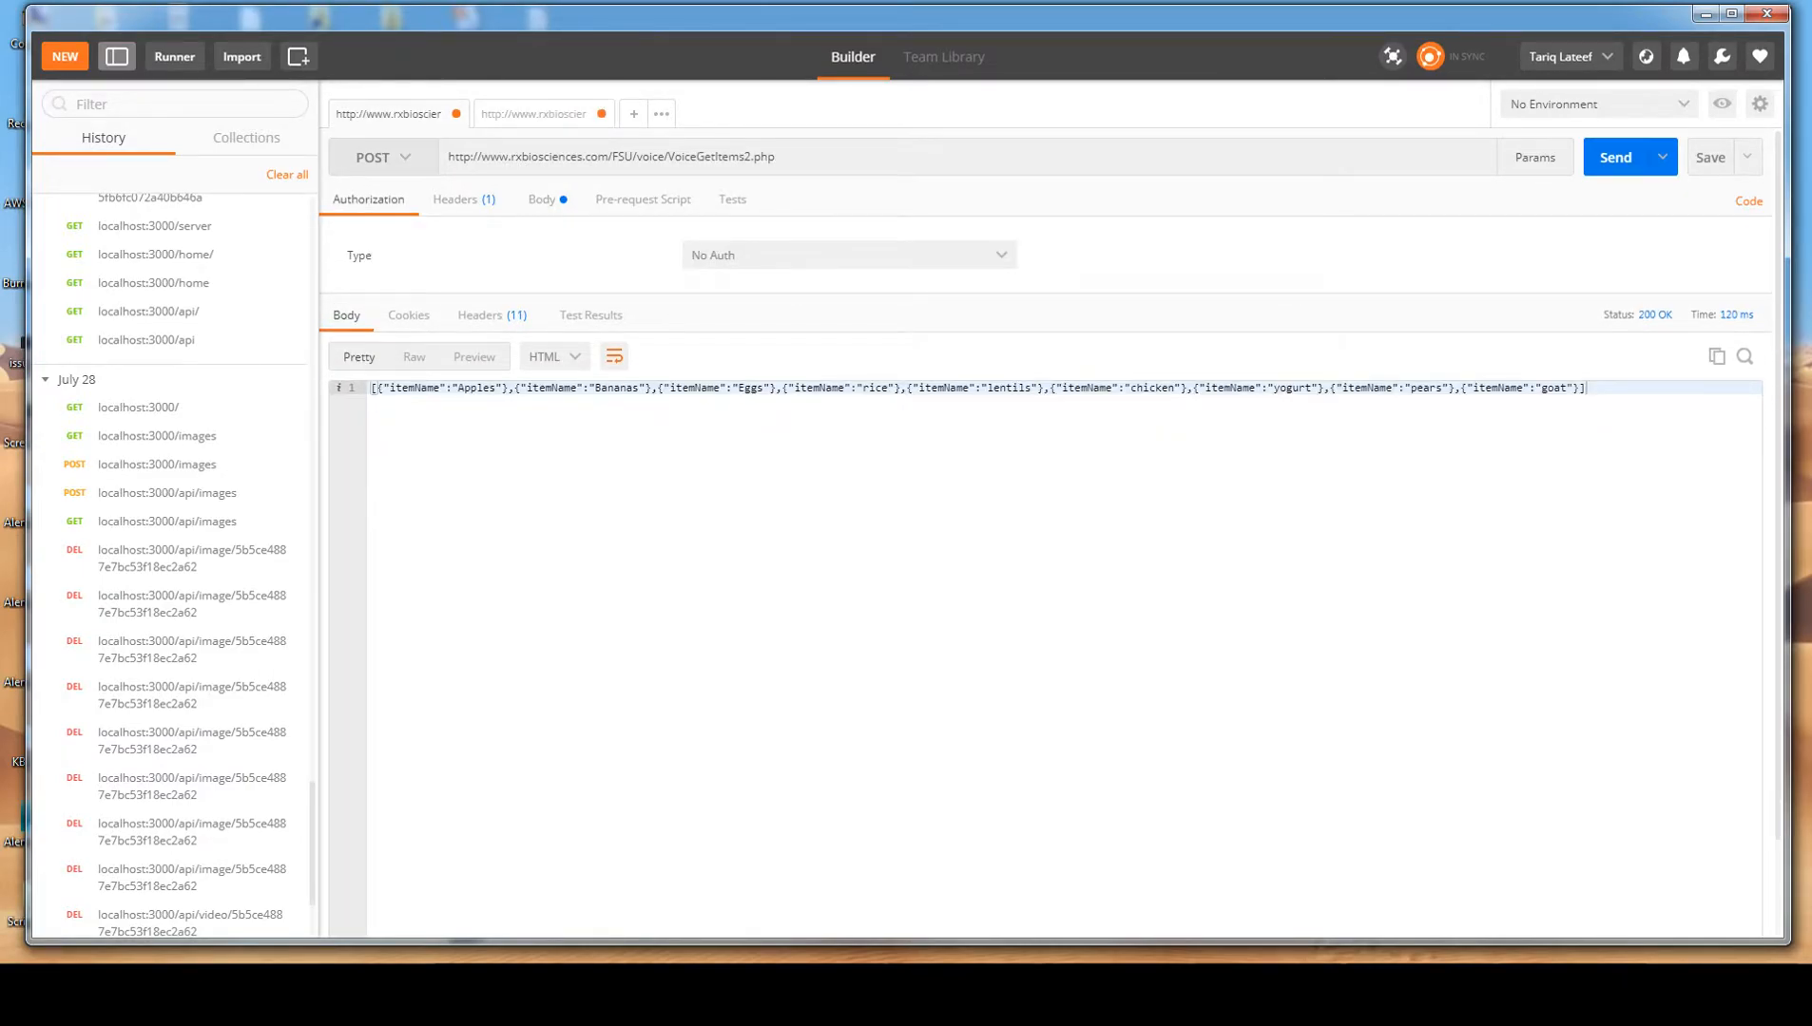
{"action": "left_click", "coordinate": [383, 158]}
{"action": "left_click", "coordinate": [384, 195]}
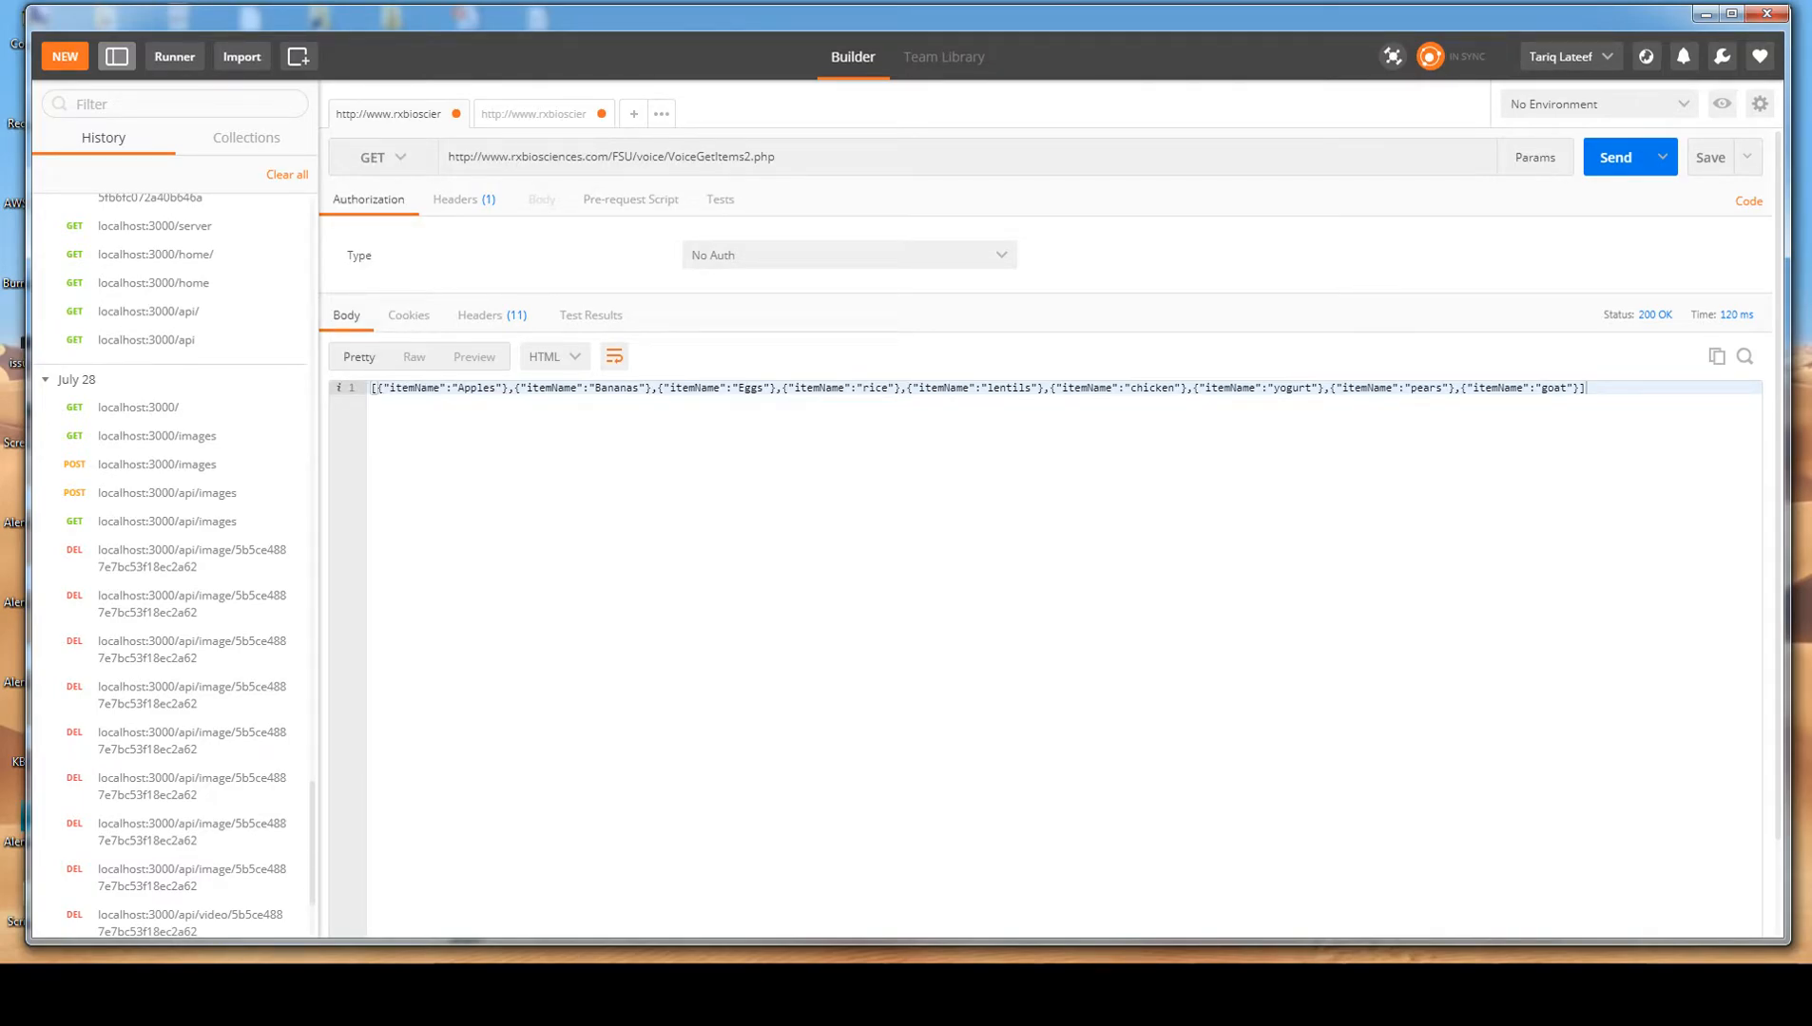
Copy the VoiceGetItems2.php URL into a new GET request and send it.
{"action": "left_click_drag", "start_coordinate": [791, 158], "coordinate": [418, 160]}
{"action": "key", "text": "ctrl+c"}
{"action": "key", "text": "ctrl+t"}
{"action": "key", "text": "ctrl+v"}
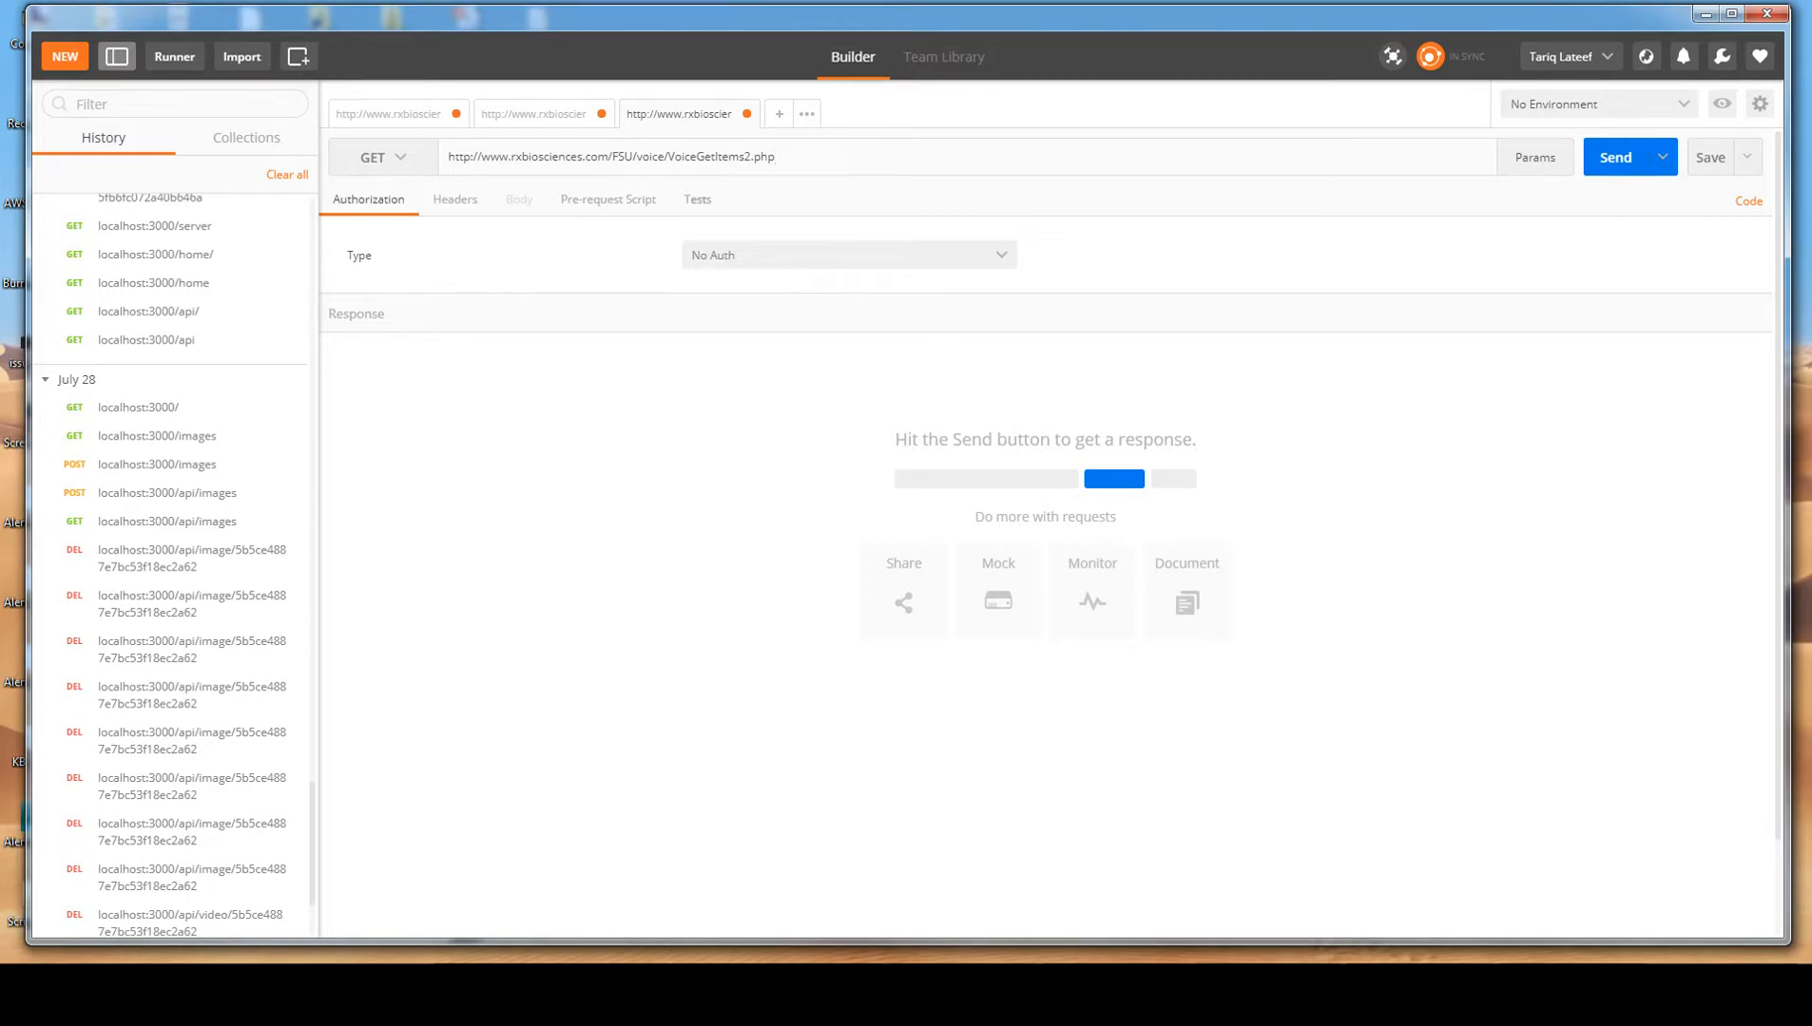
{"action": "left_click", "coordinate": [381, 157]}
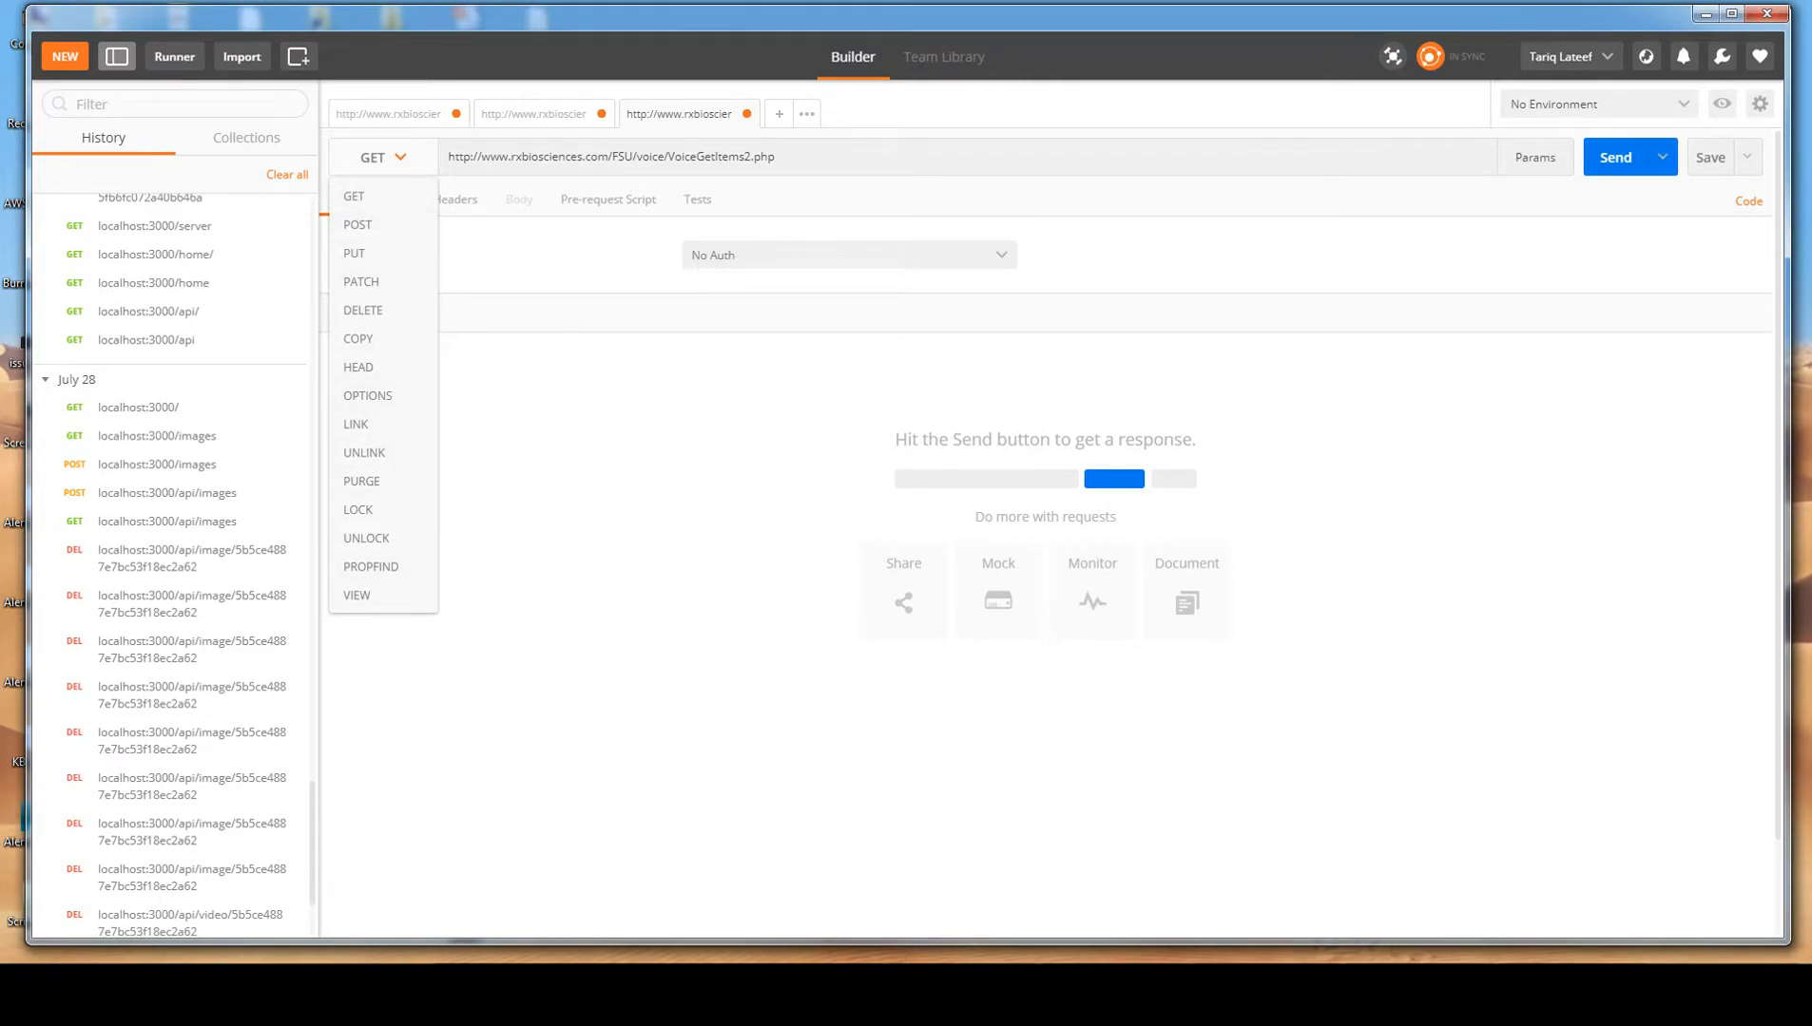
{"action": "left_click", "coordinate": [380, 156]}
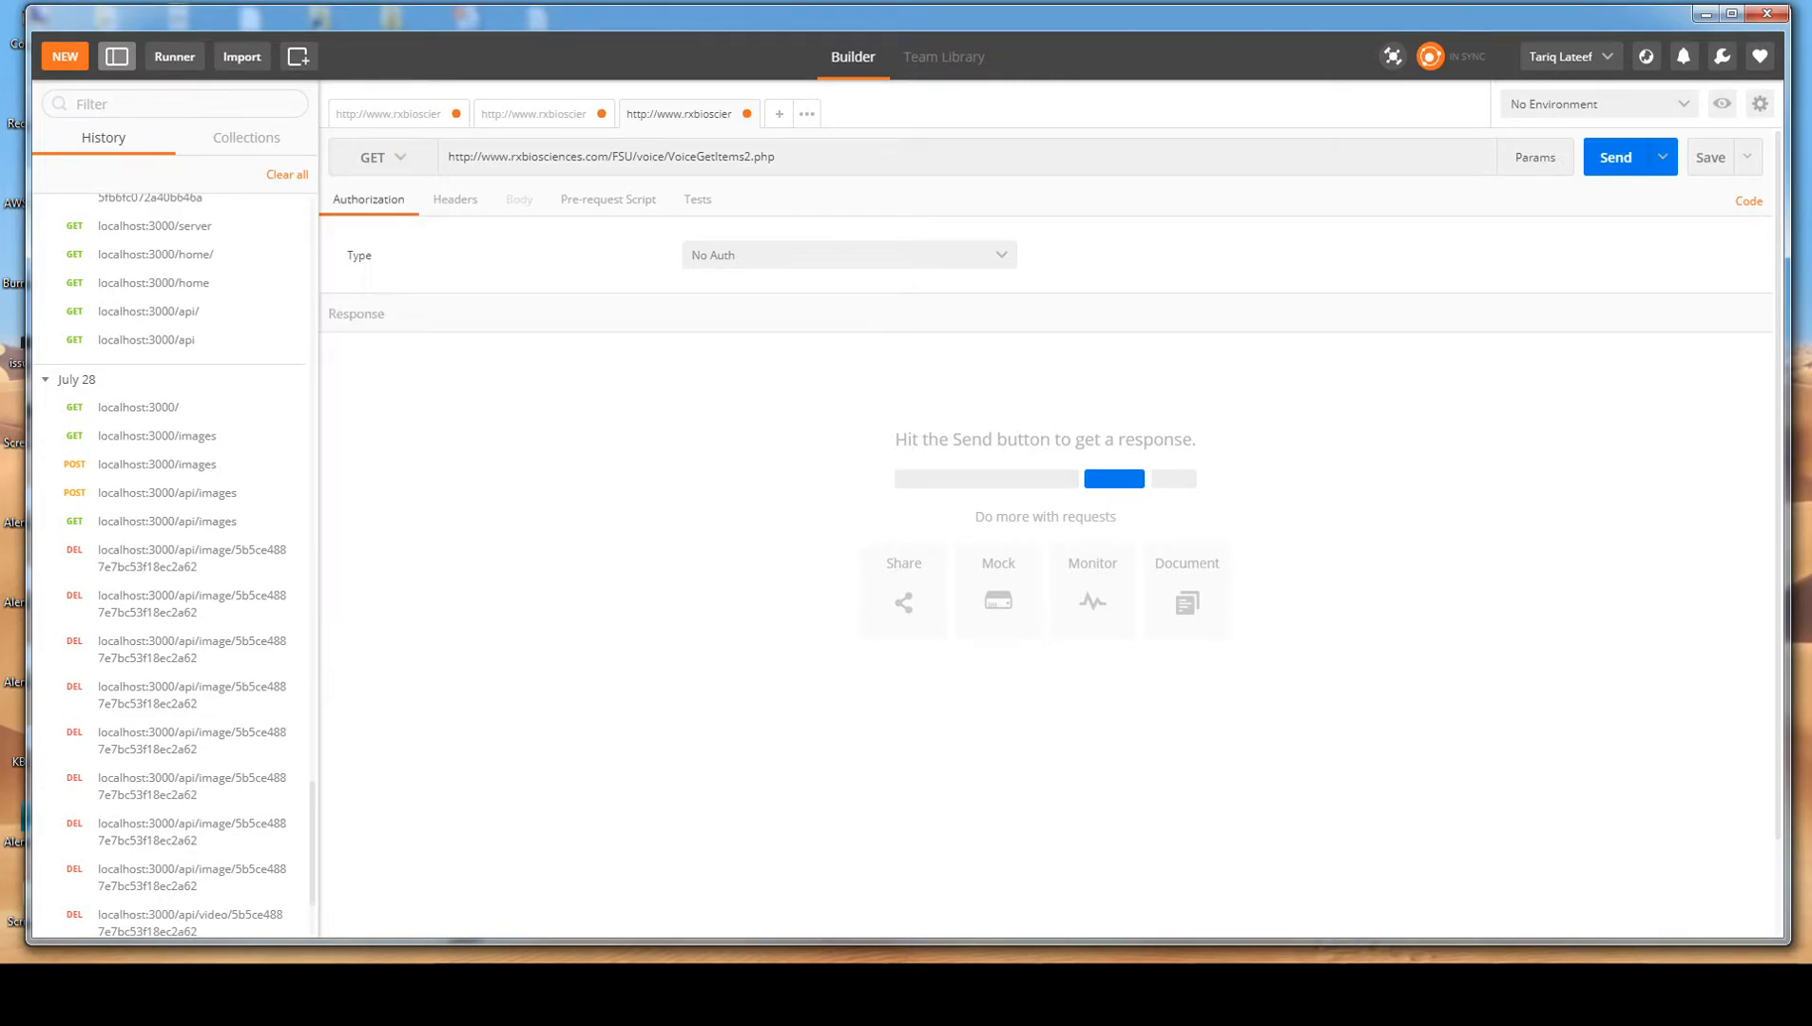
{"action": "left_click", "coordinate": [1615, 157]}
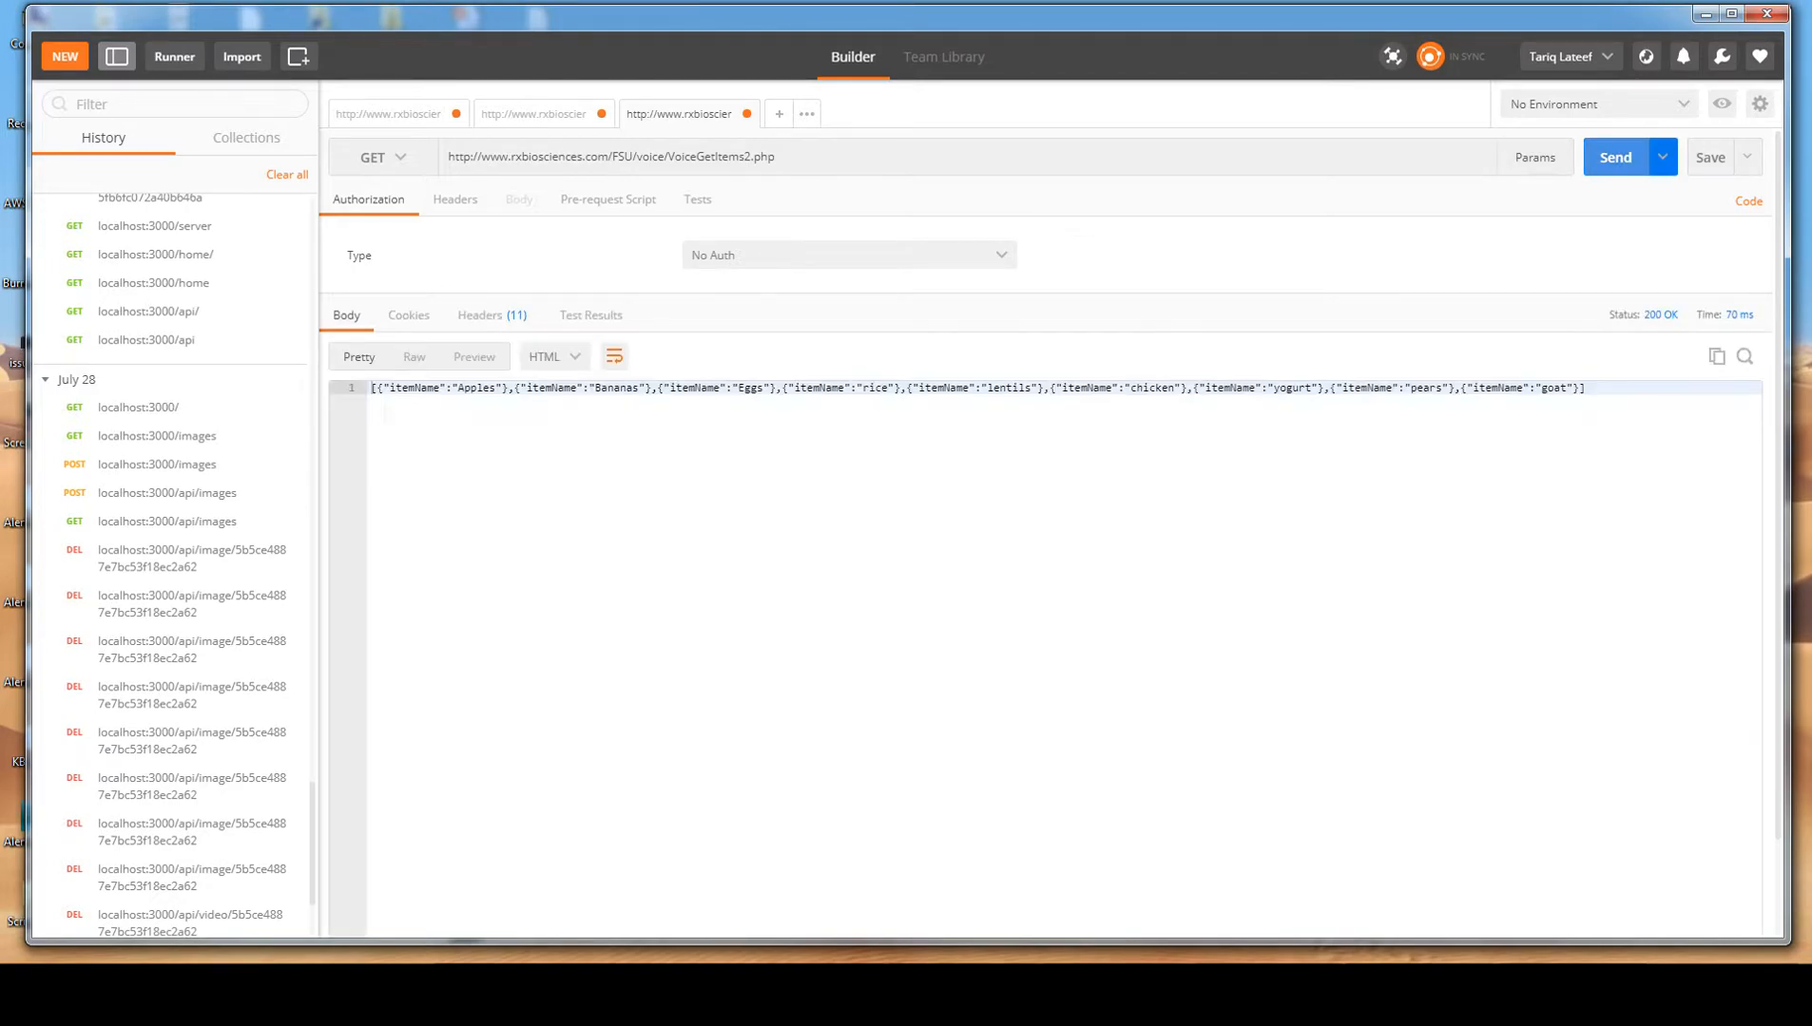
Compare the response body in JSON, HTML and Text formats, ending with the JSON view.
{"action": "left_click_drag", "start_coordinate": [378, 388], "coordinate": [709, 388]}
{"action": "left_click", "coordinate": [1585, 387]}
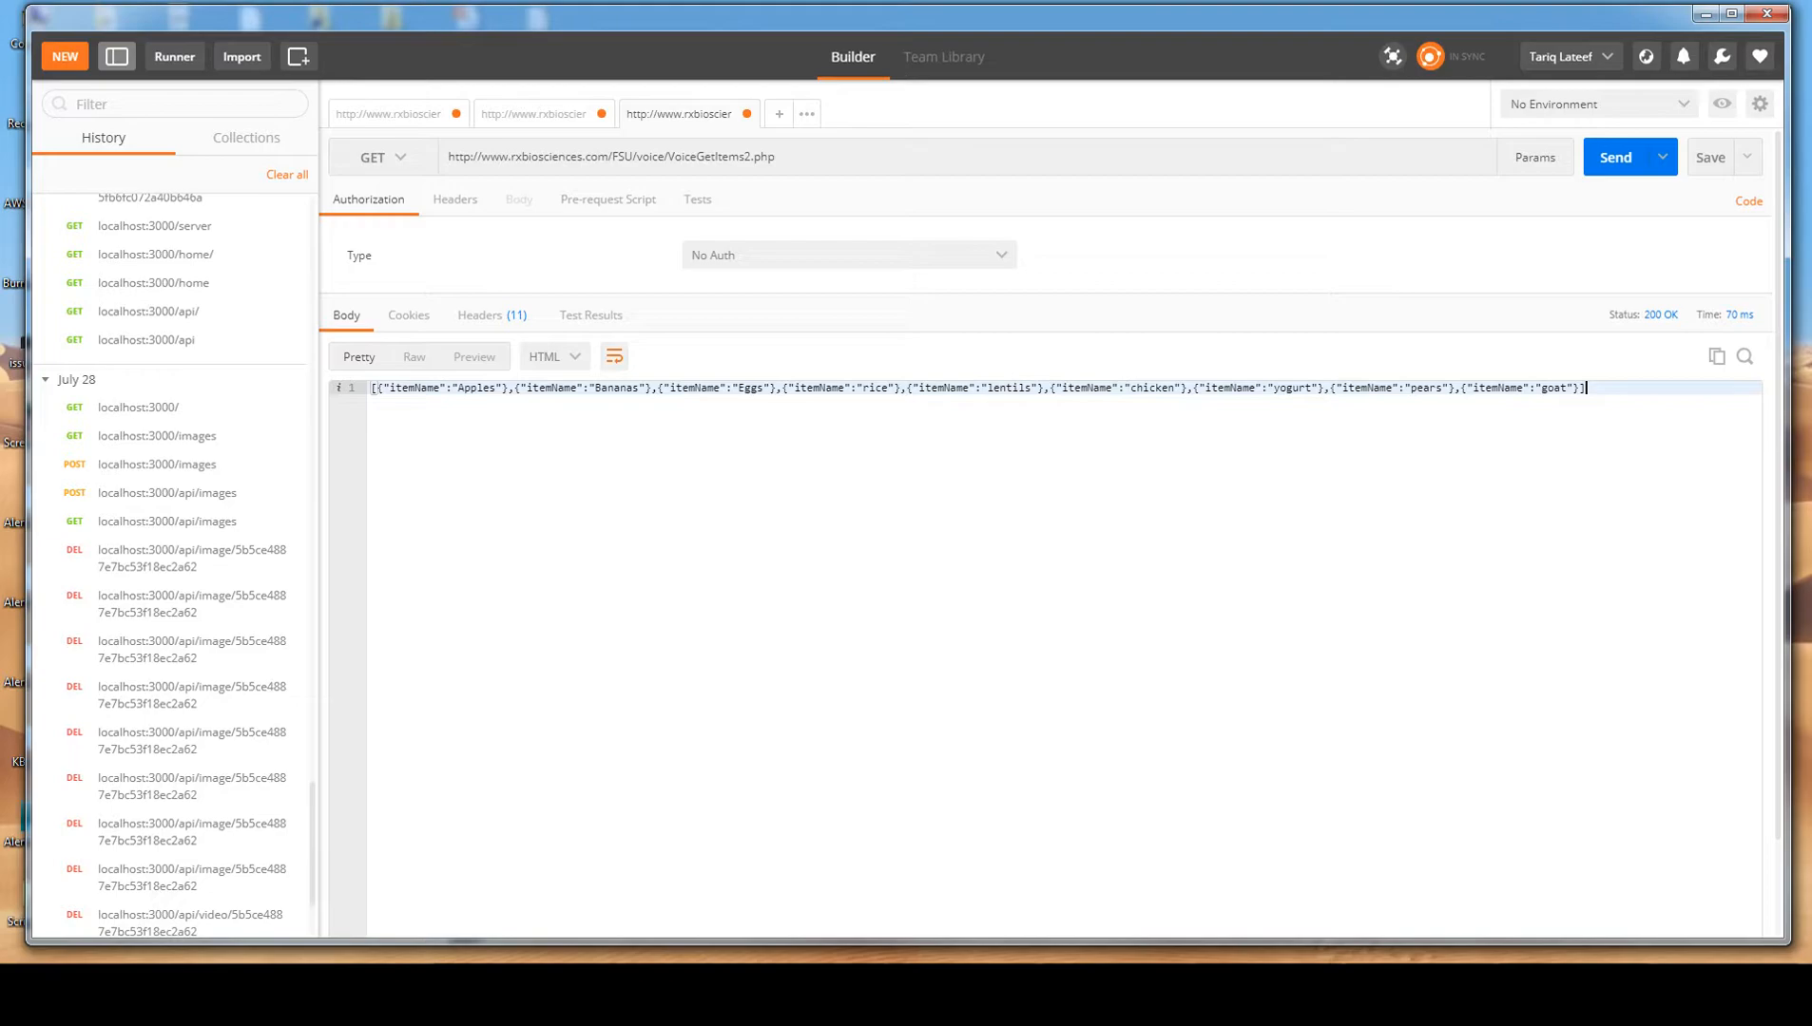
{"action": "left_click", "coordinate": [554, 357]}
{"action": "left_click", "coordinate": [547, 391]}
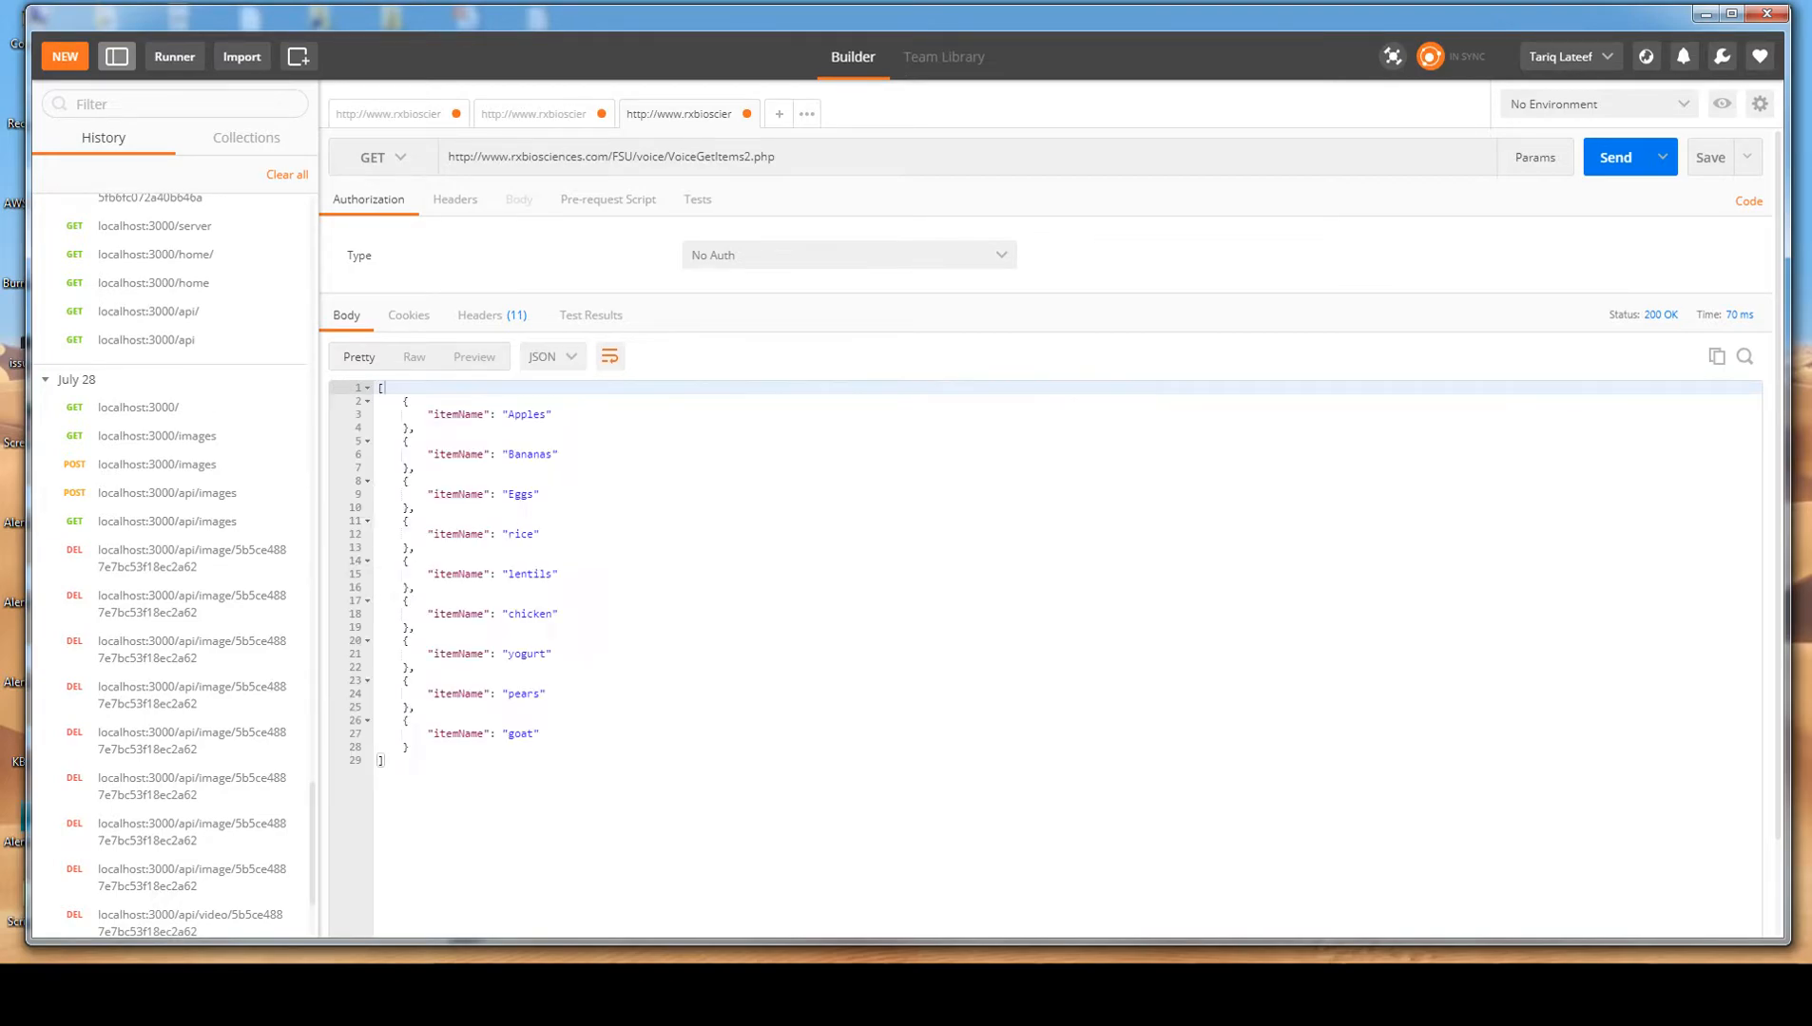
{"action": "left_click", "coordinate": [554, 356]}
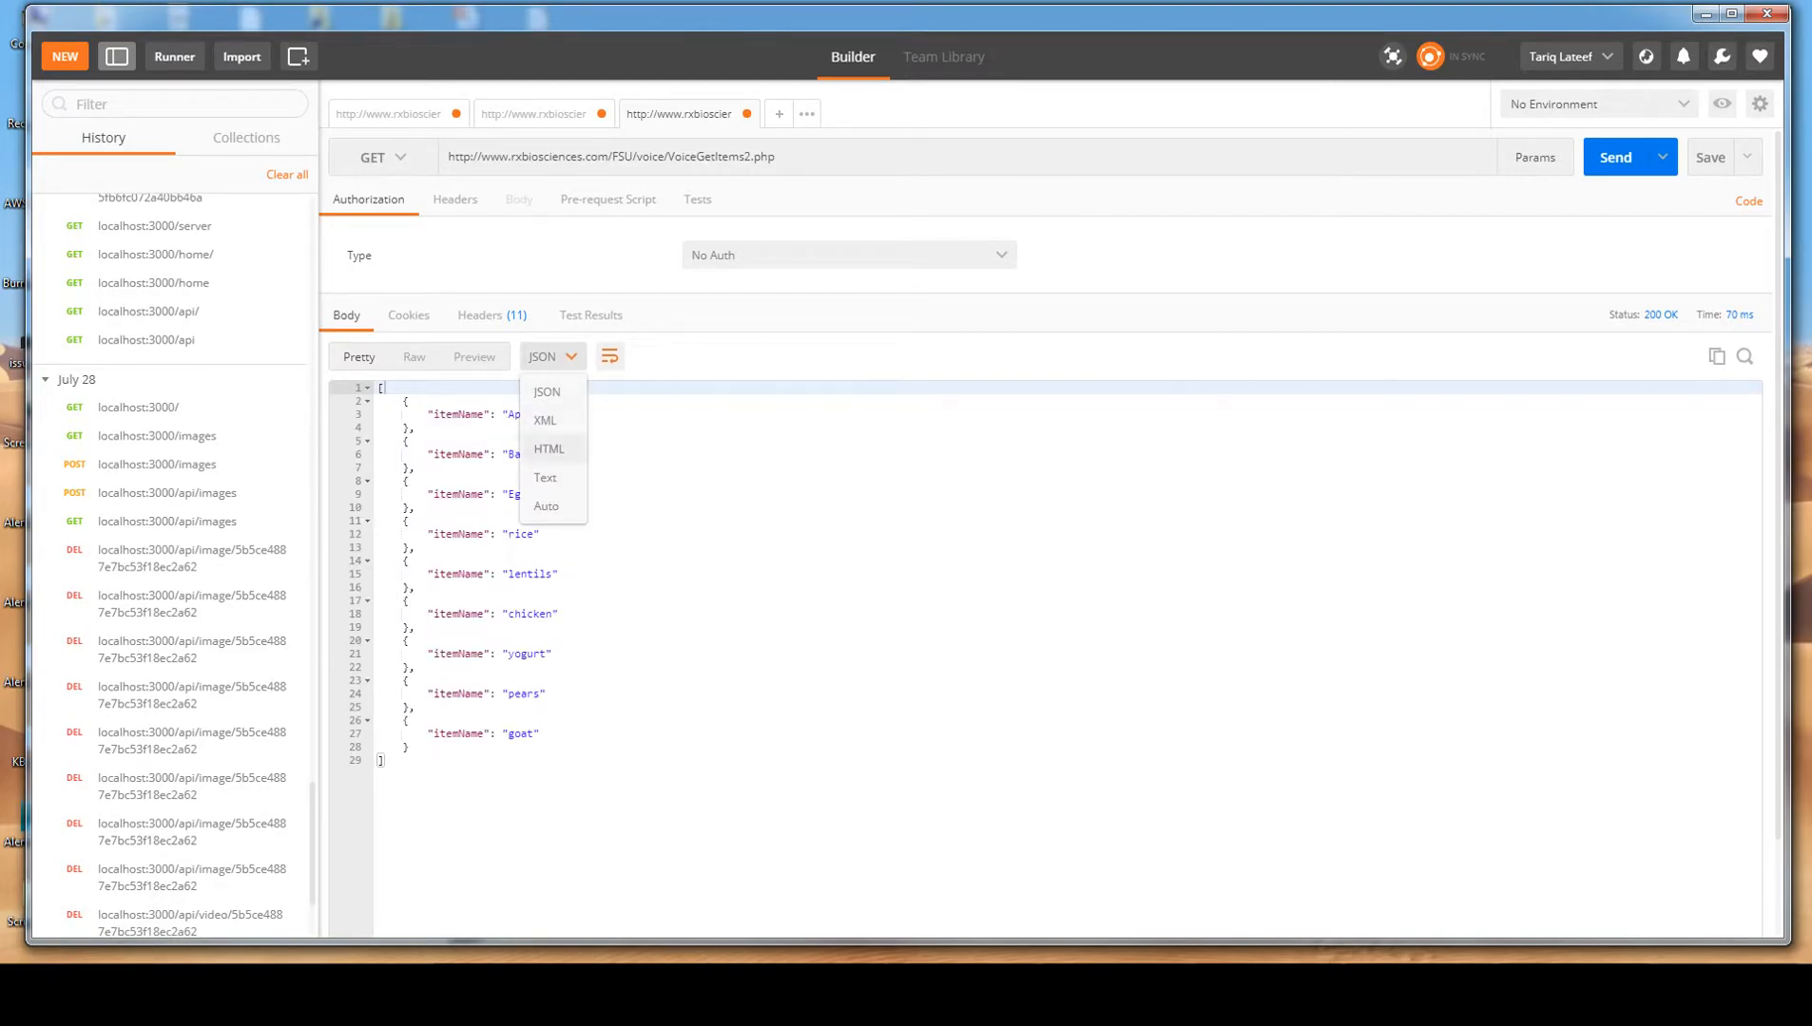
{"action": "left_click", "coordinate": [546, 449]}
{"action": "left_click", "coordinate": [554, 356]}
{"action": "left_click", "coordinate": [545, 478]}
{"action": "left_click", "coordinate": [549, 357]}
{"action": "left_click", "coordinate": [547, 391]}
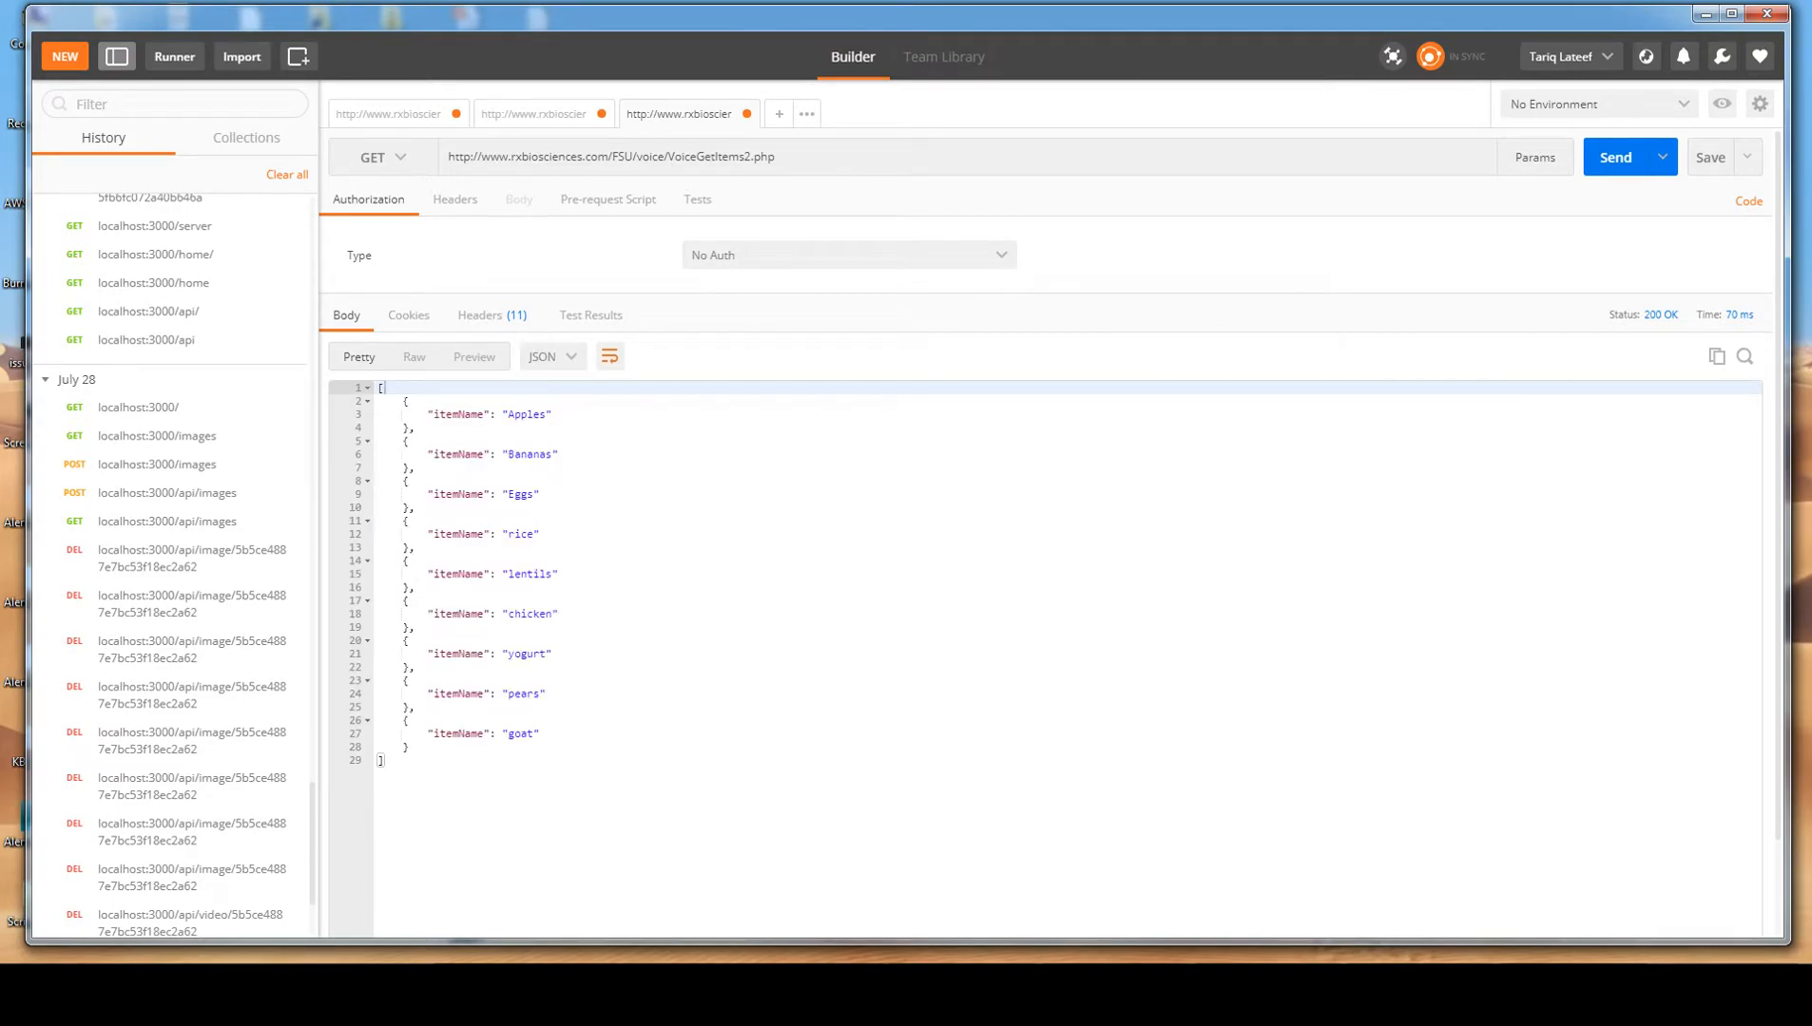
Inspect the response's search option, cookies, headers and test results, and return to its body.
{"action": "left_click", "coordinate": [1744, 356]}
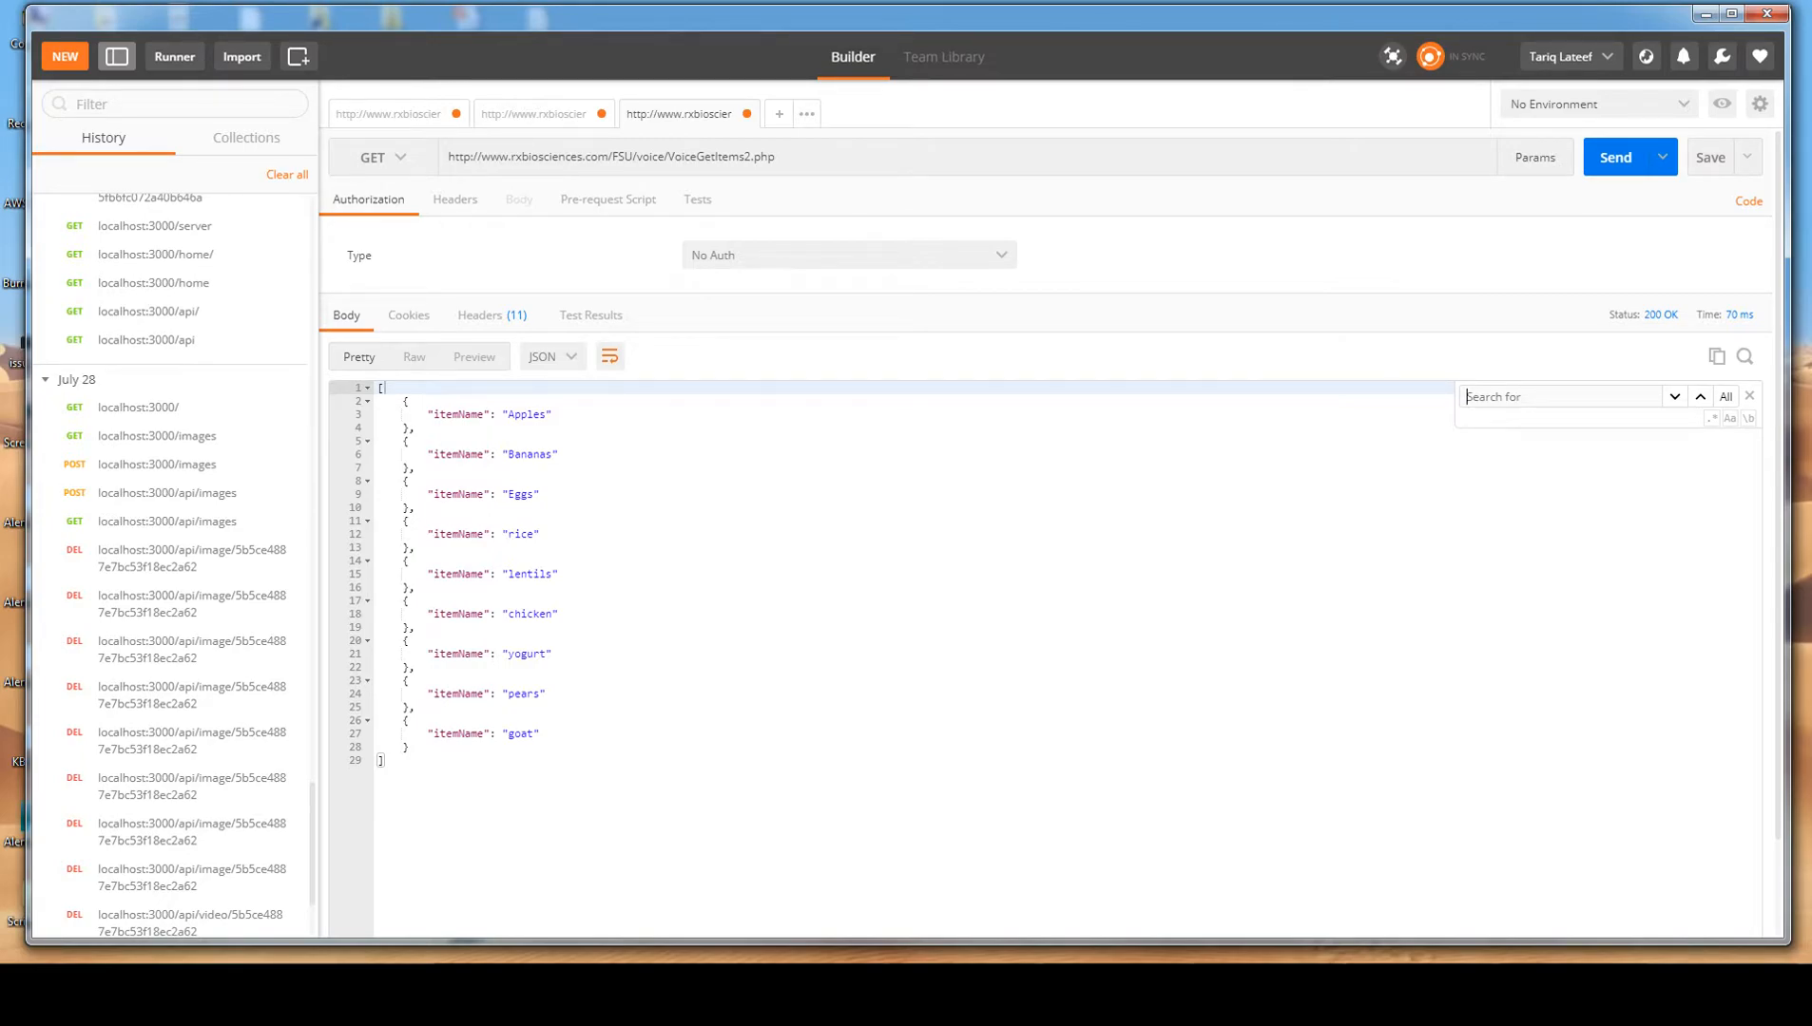
{"action": "left_click", "coordinate": [1744, 356]}
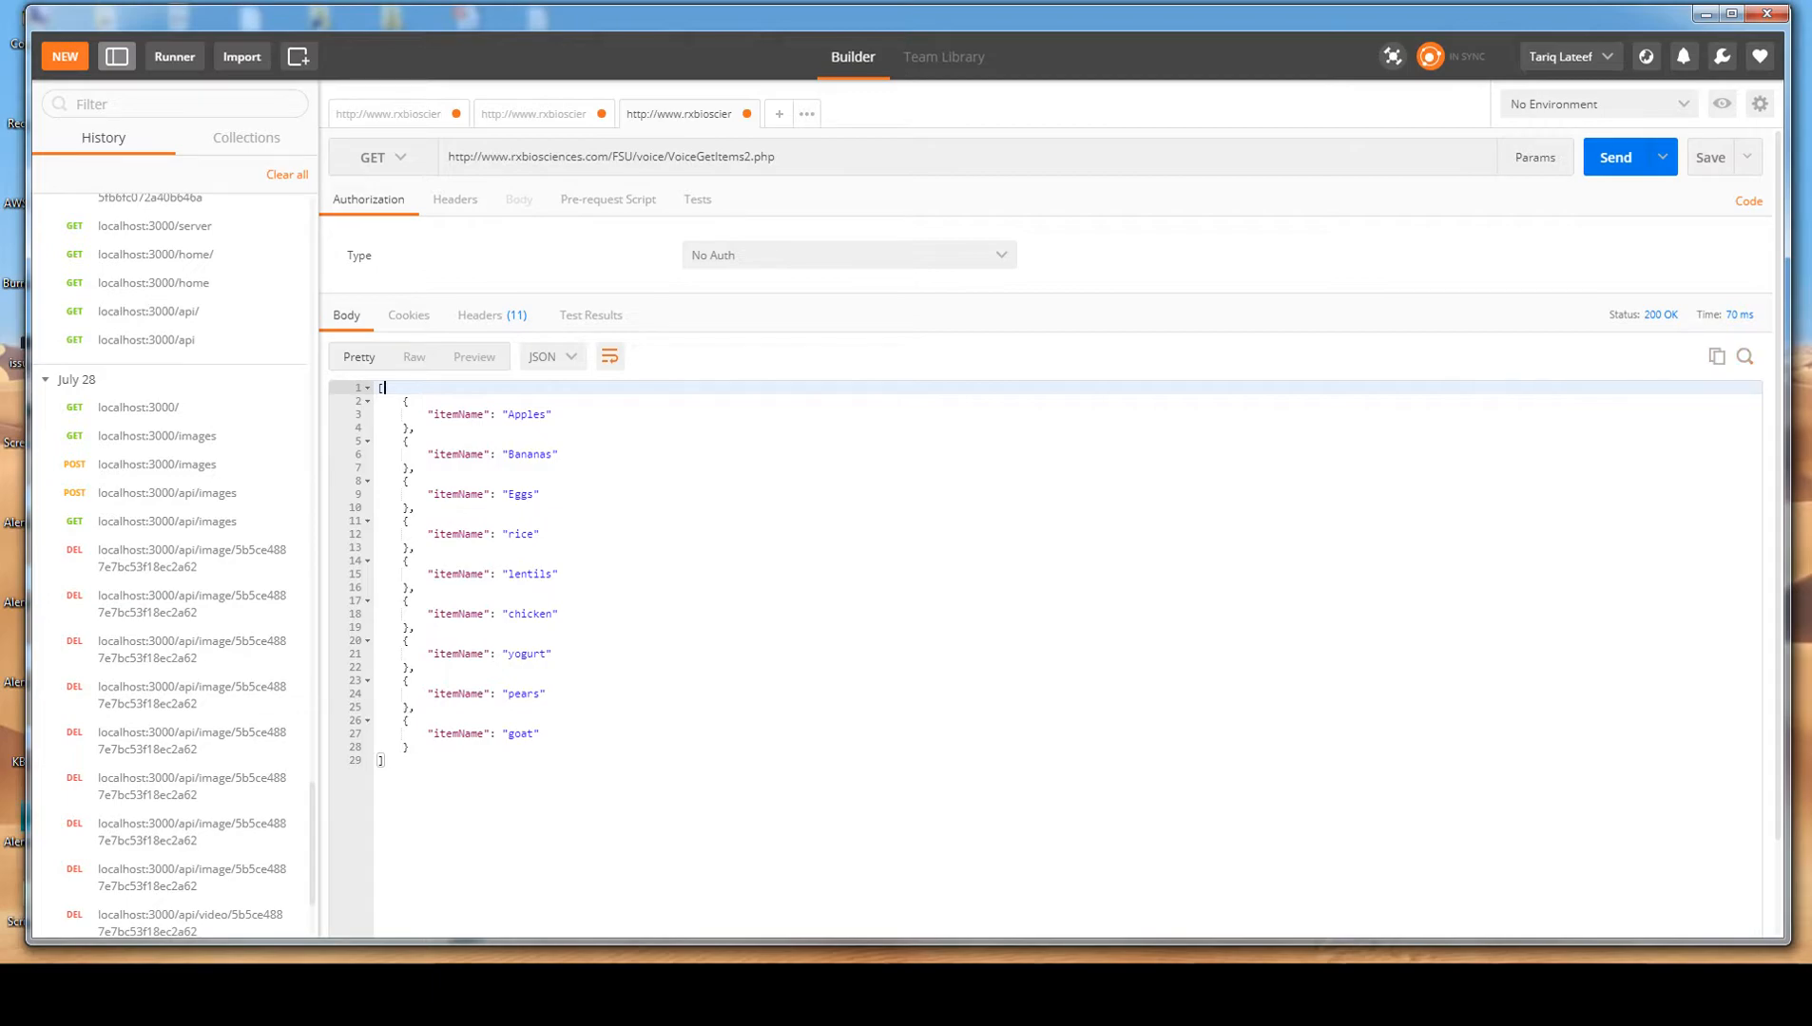
{"action": "mouse_move", "coordinate": [1660, 314]}
{"action": "left_click", "coordinate": [409, 315]}
{"action": "left_click", "coordinate": [491, 316]}
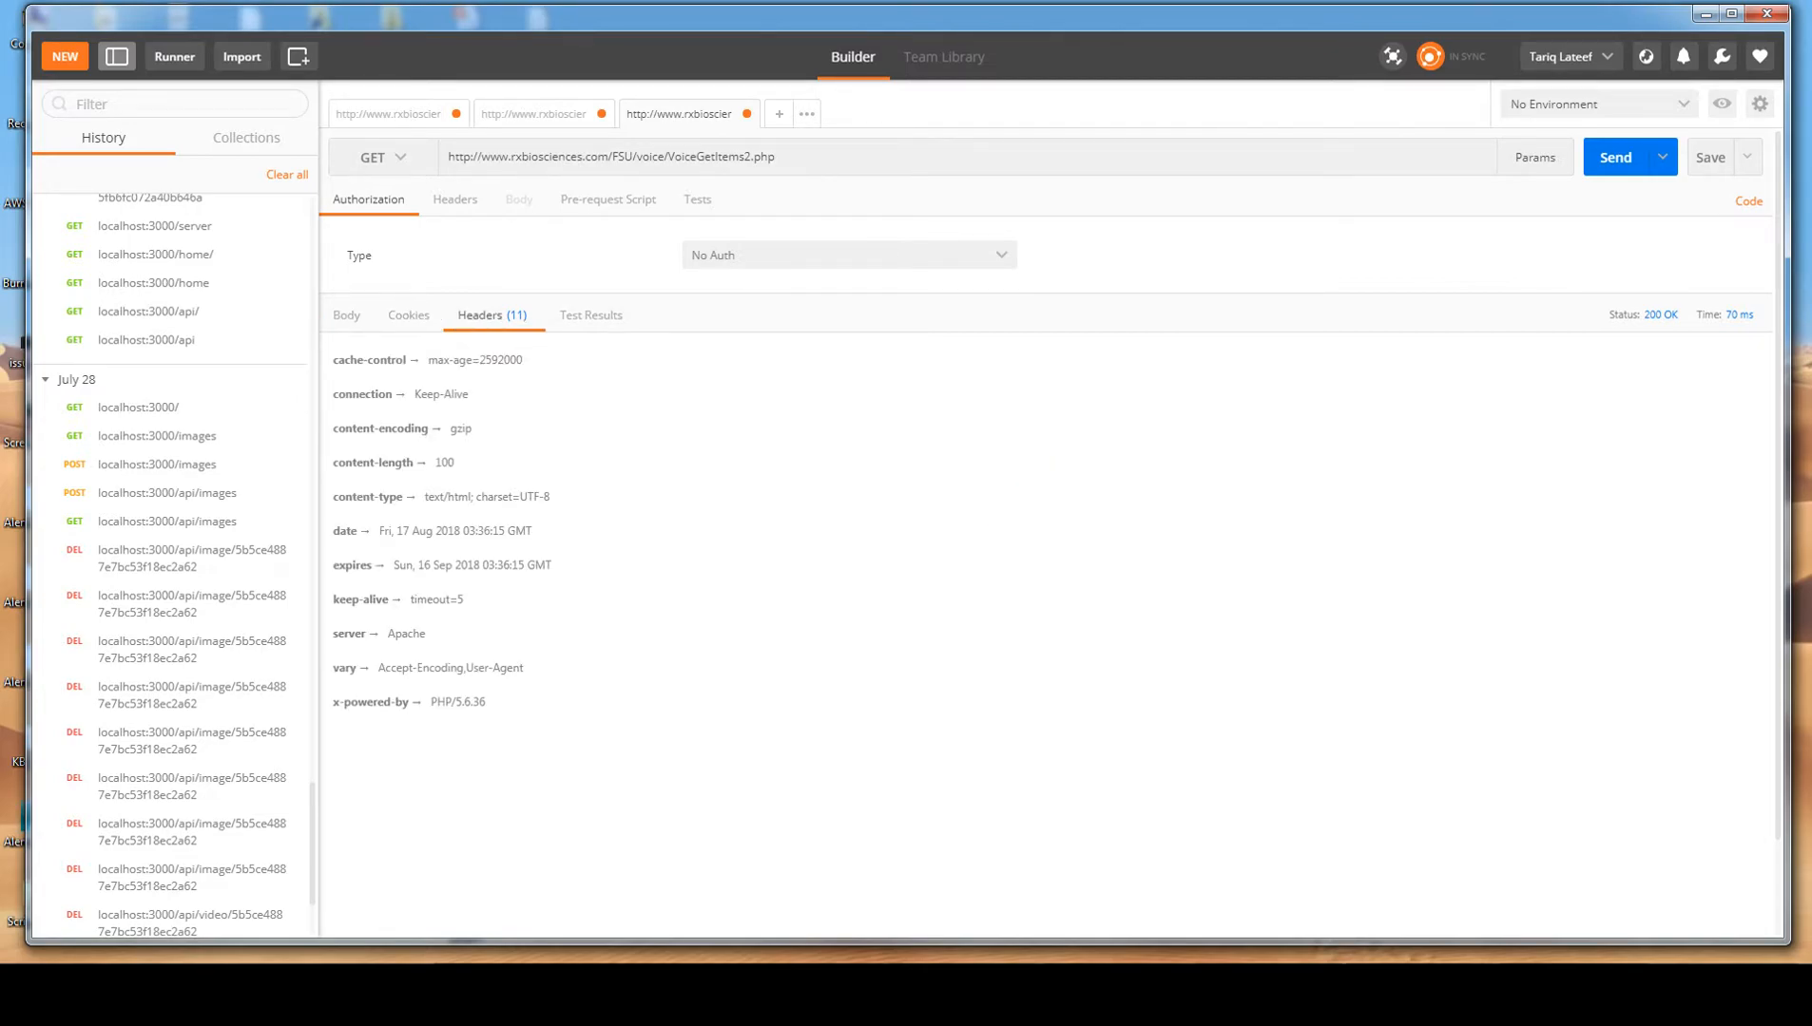
{"action": "left_click", "coordinate": [591, 315]}
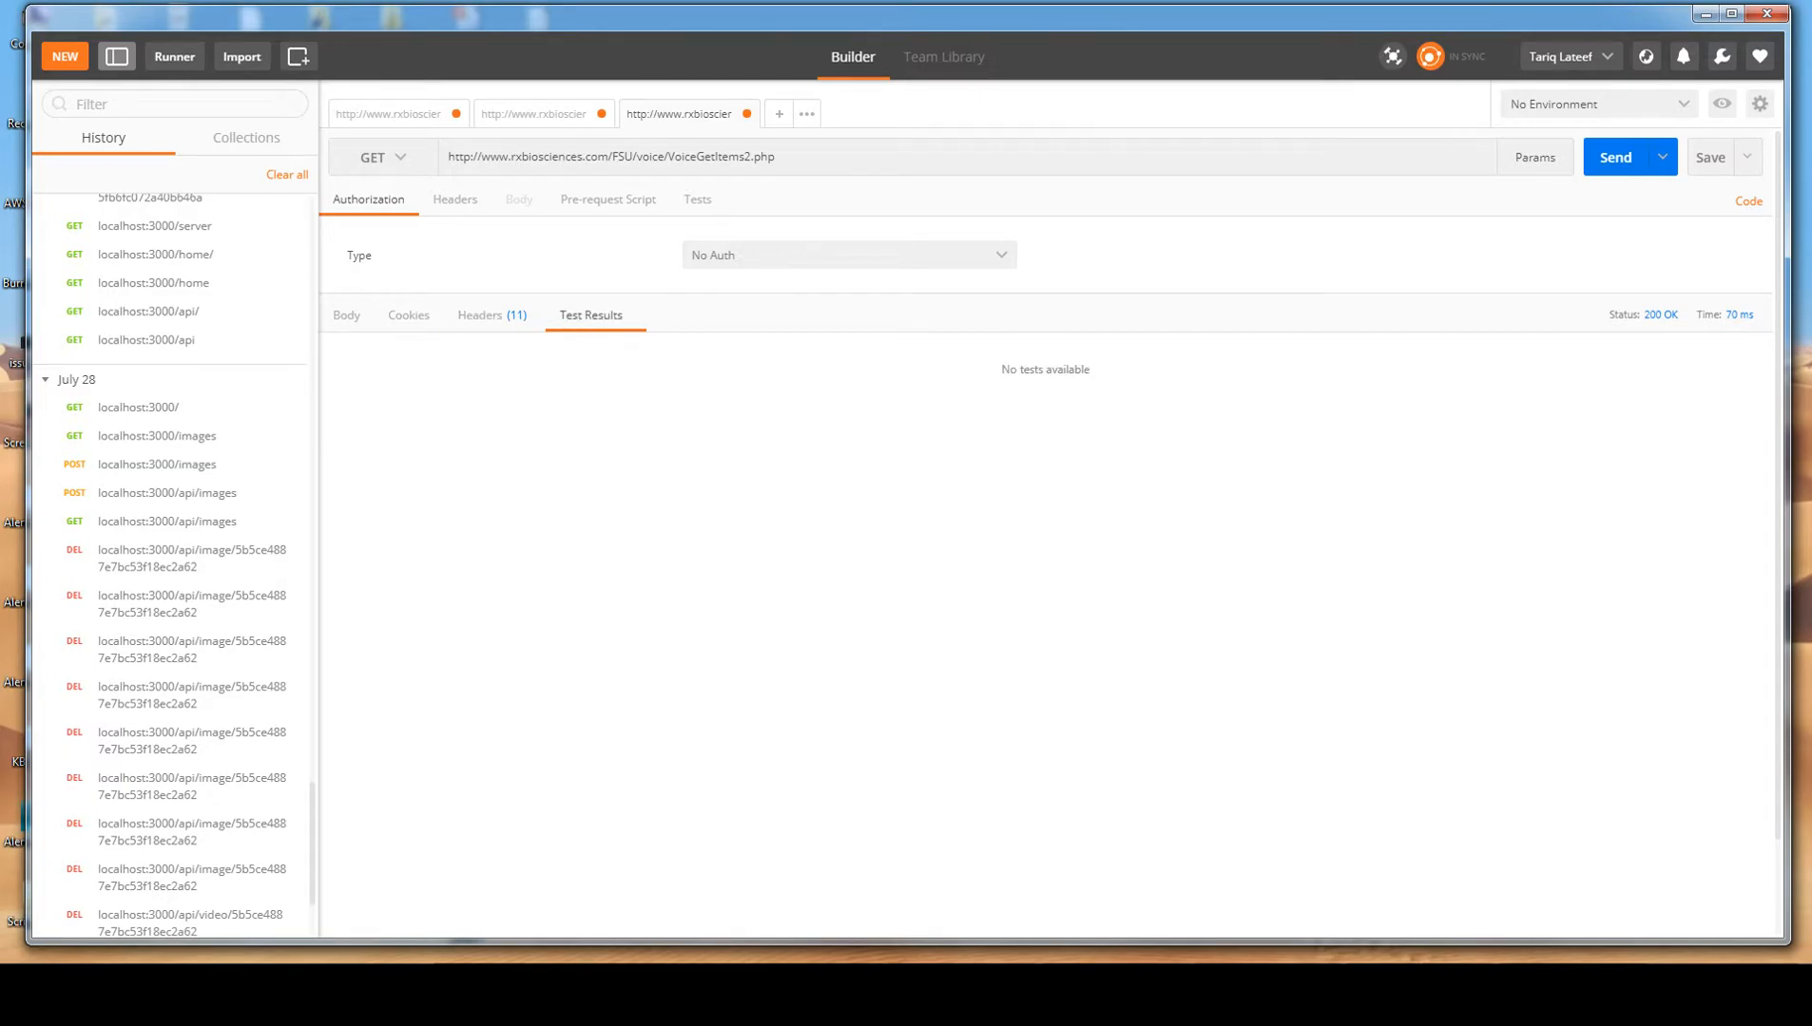
{"action": "left_click", "coordinate": [346, 316]}
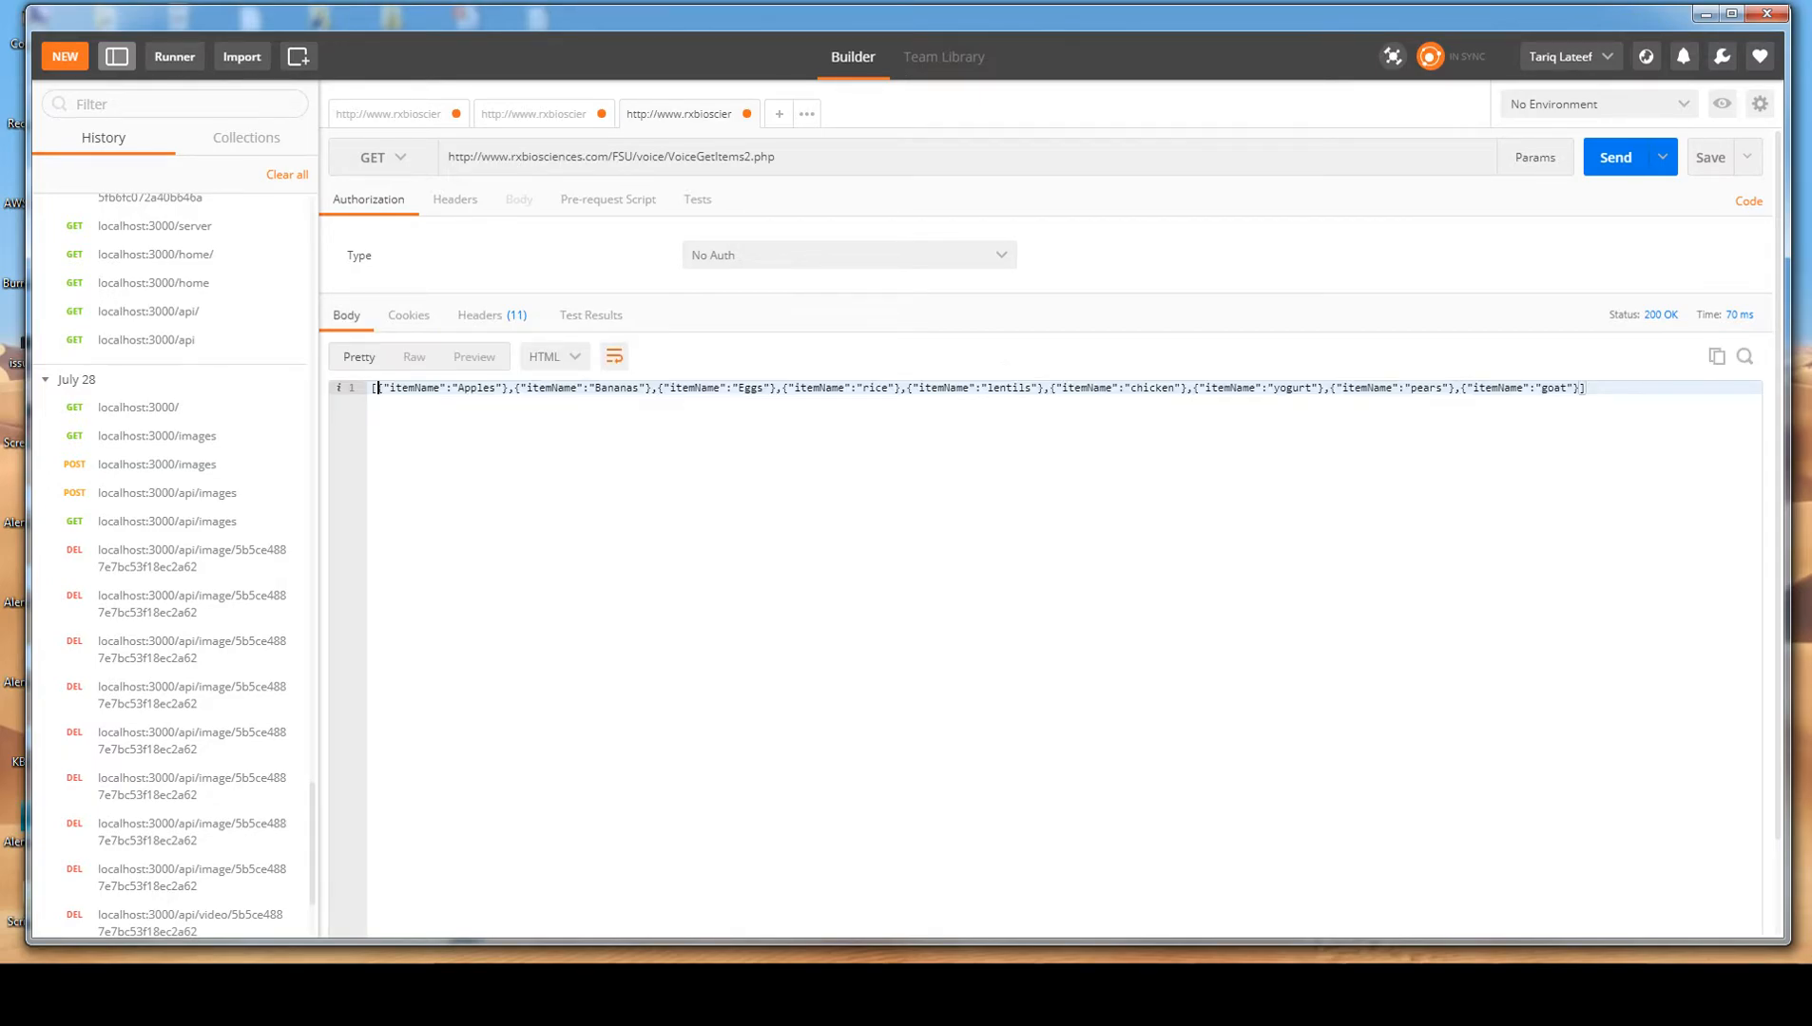
Display the response body as JSON, check the items table in phpMyAdmin against it, and return to Postman.
{"action": "left_click", "coordinate": [553, 356]}
{"action": "left_click", "coordinate": [551, 392]}
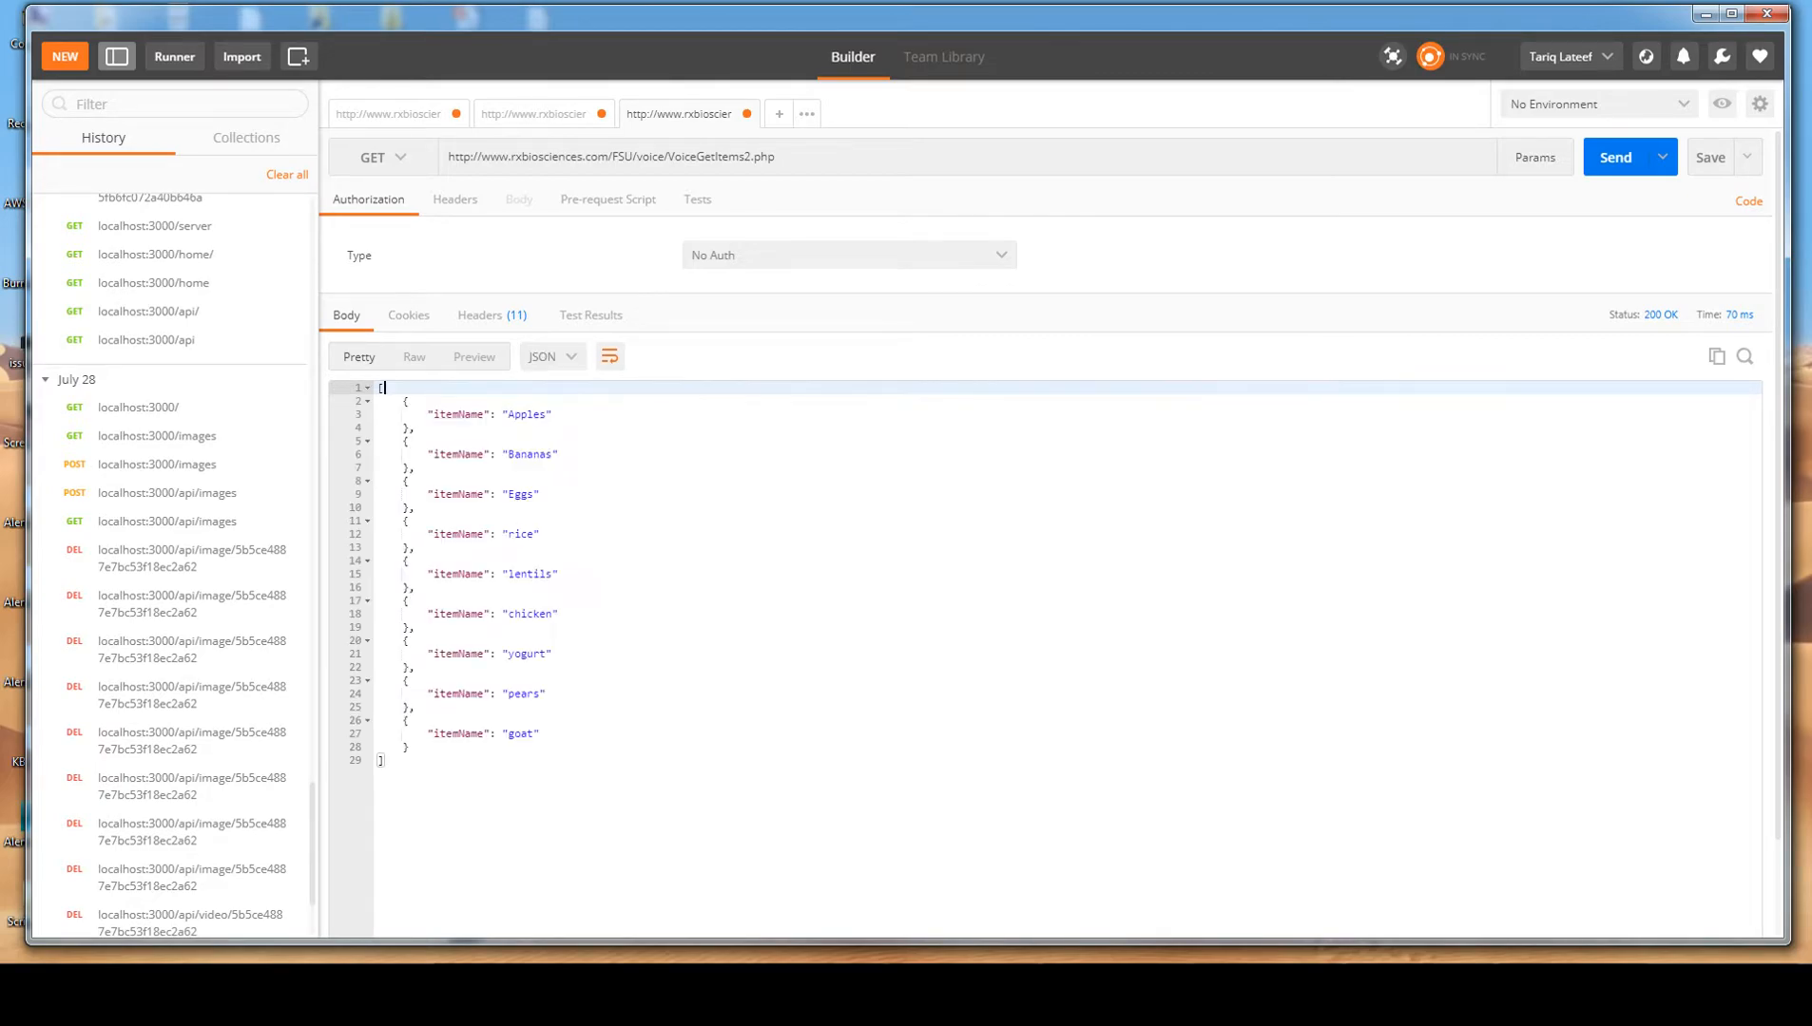
{"action": "key", "text": "ctrl+a"}
{"action": "left_click", "coordinate": [409, 521]}
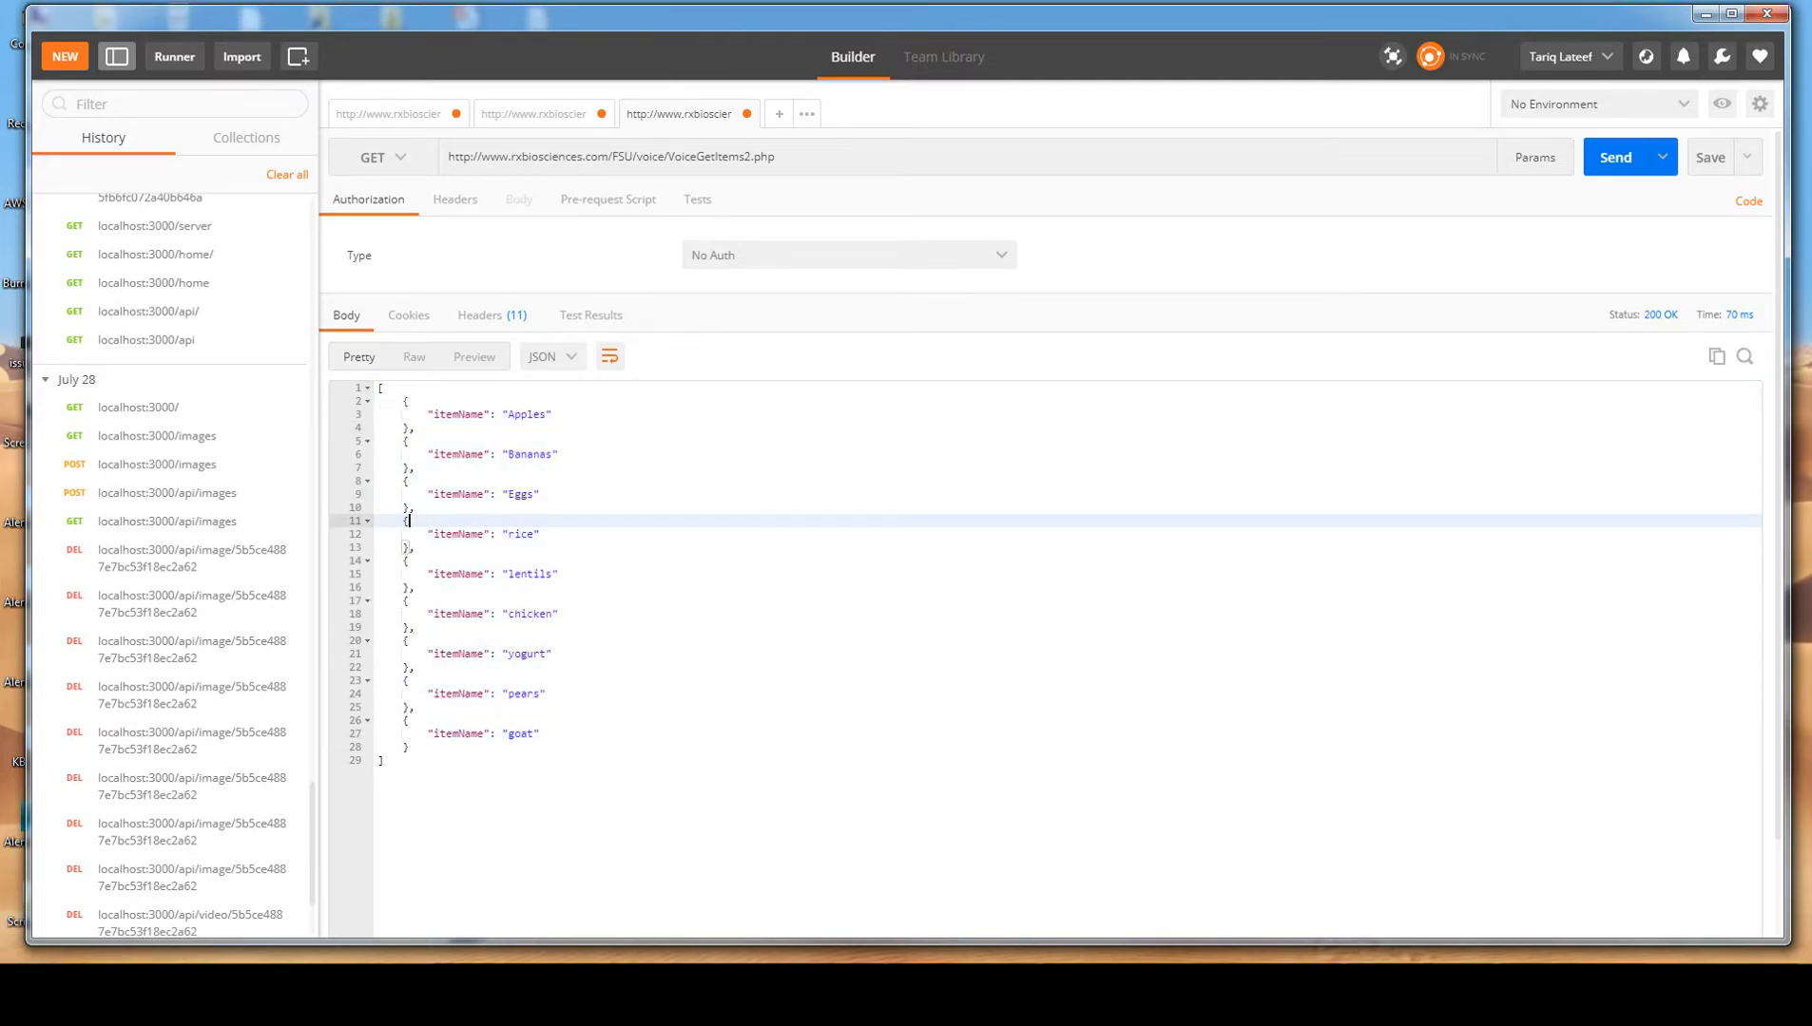
{"action": "key", "text": "alt+Tab"}
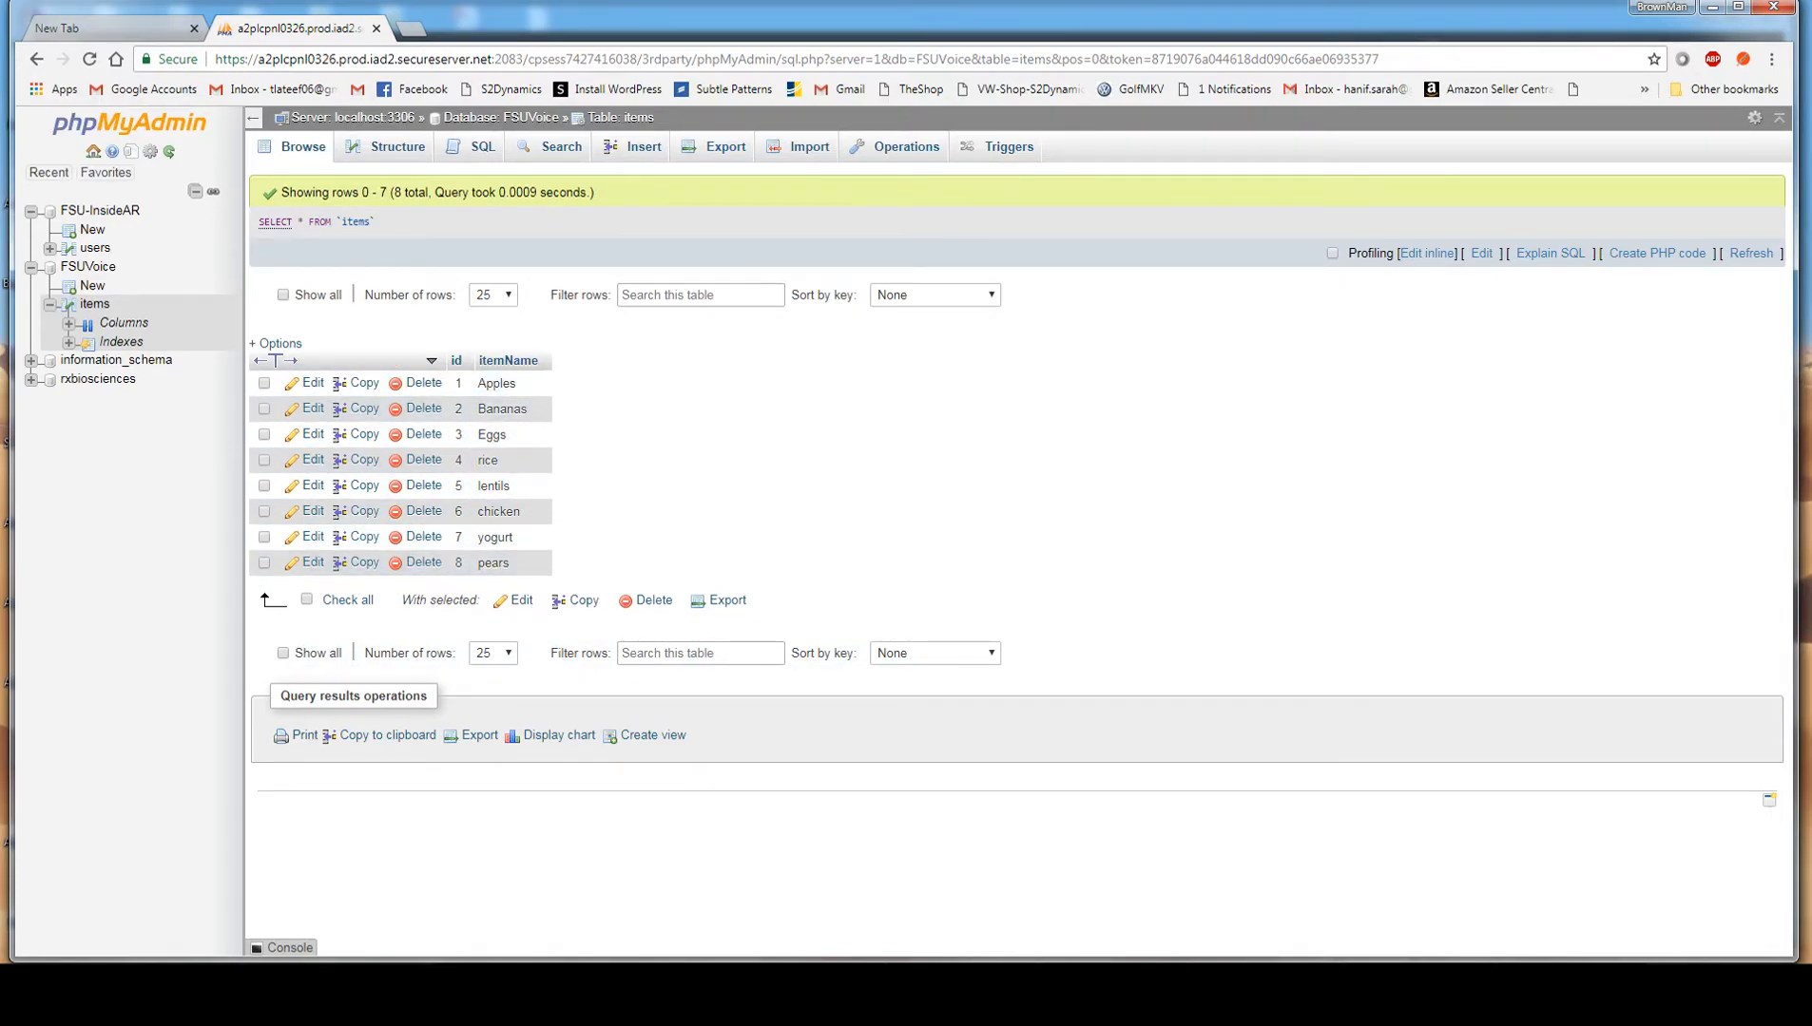
{"action": "left_click", "coordinate": [1713, 7]}
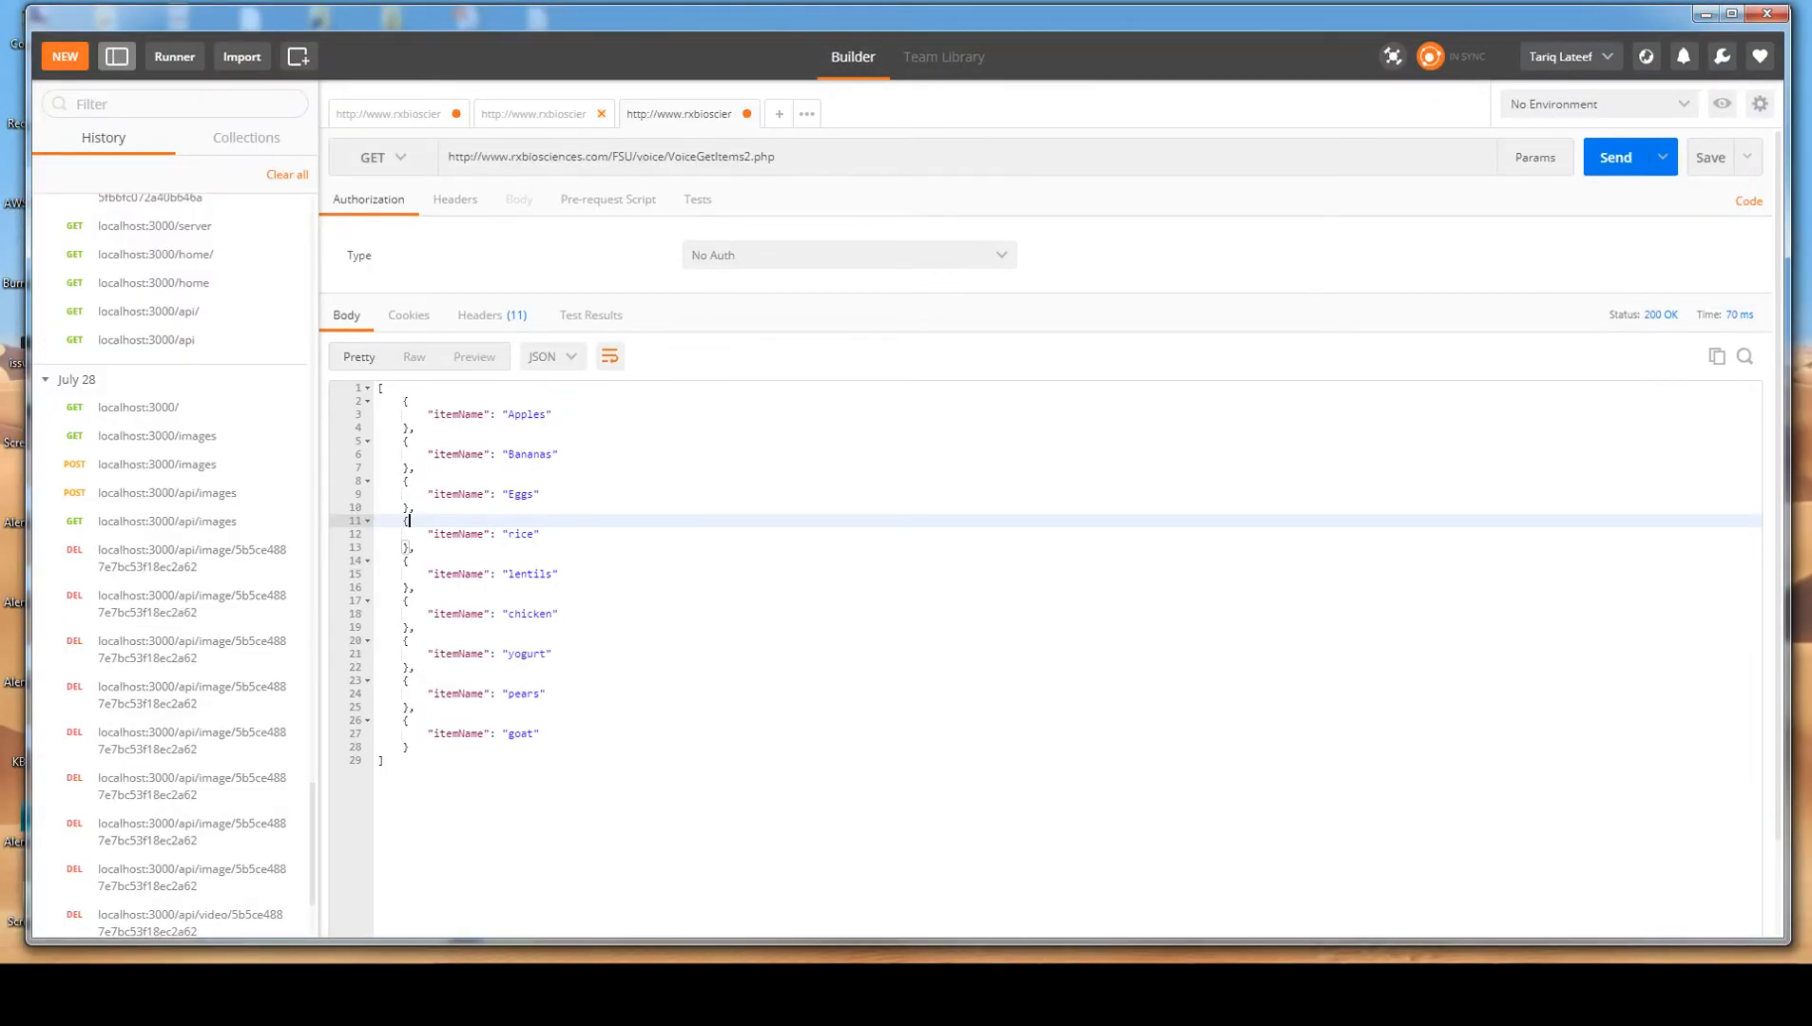
In the VoiceInsertItem2.php POST request, set the itemName value to meat and send the request.
{"action": "left_click", "coordinate": [536, 114]}
{"action": "left_click", "coordinate": [783, 157]}
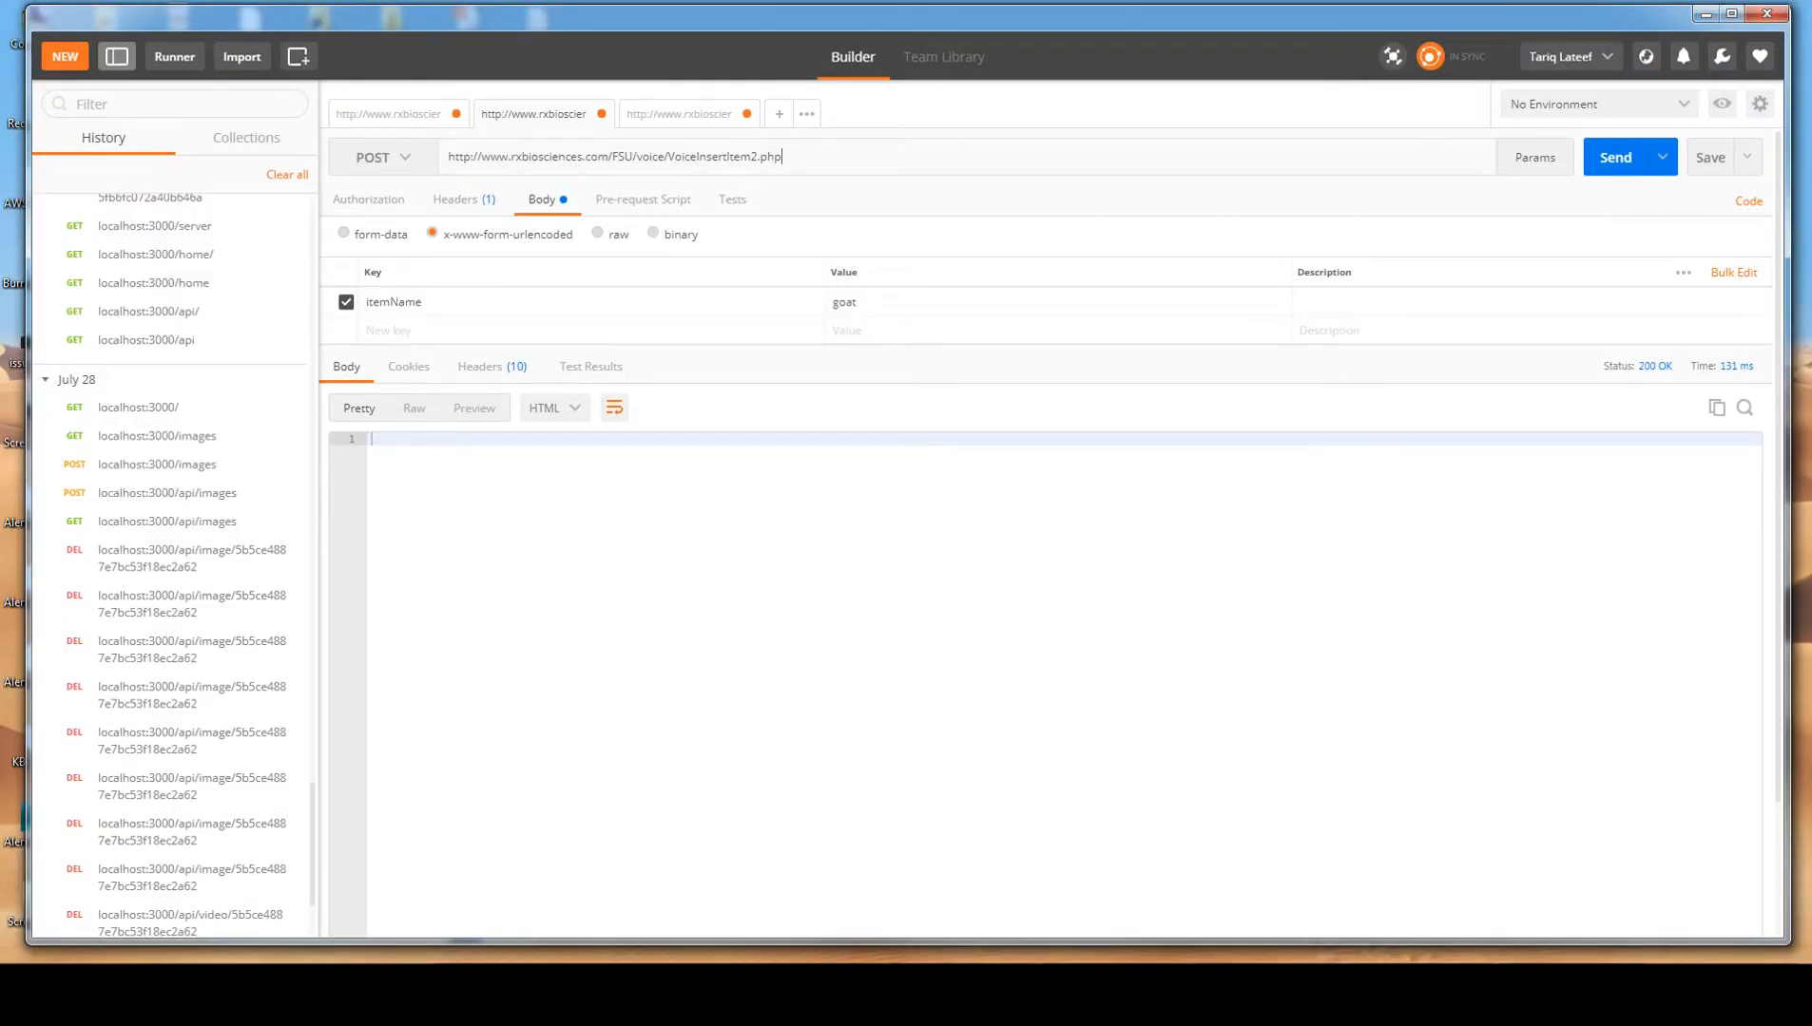
{"action": "left_click_drag", "start_coordinate": [750, 157], "coordinate": [597, 157]}
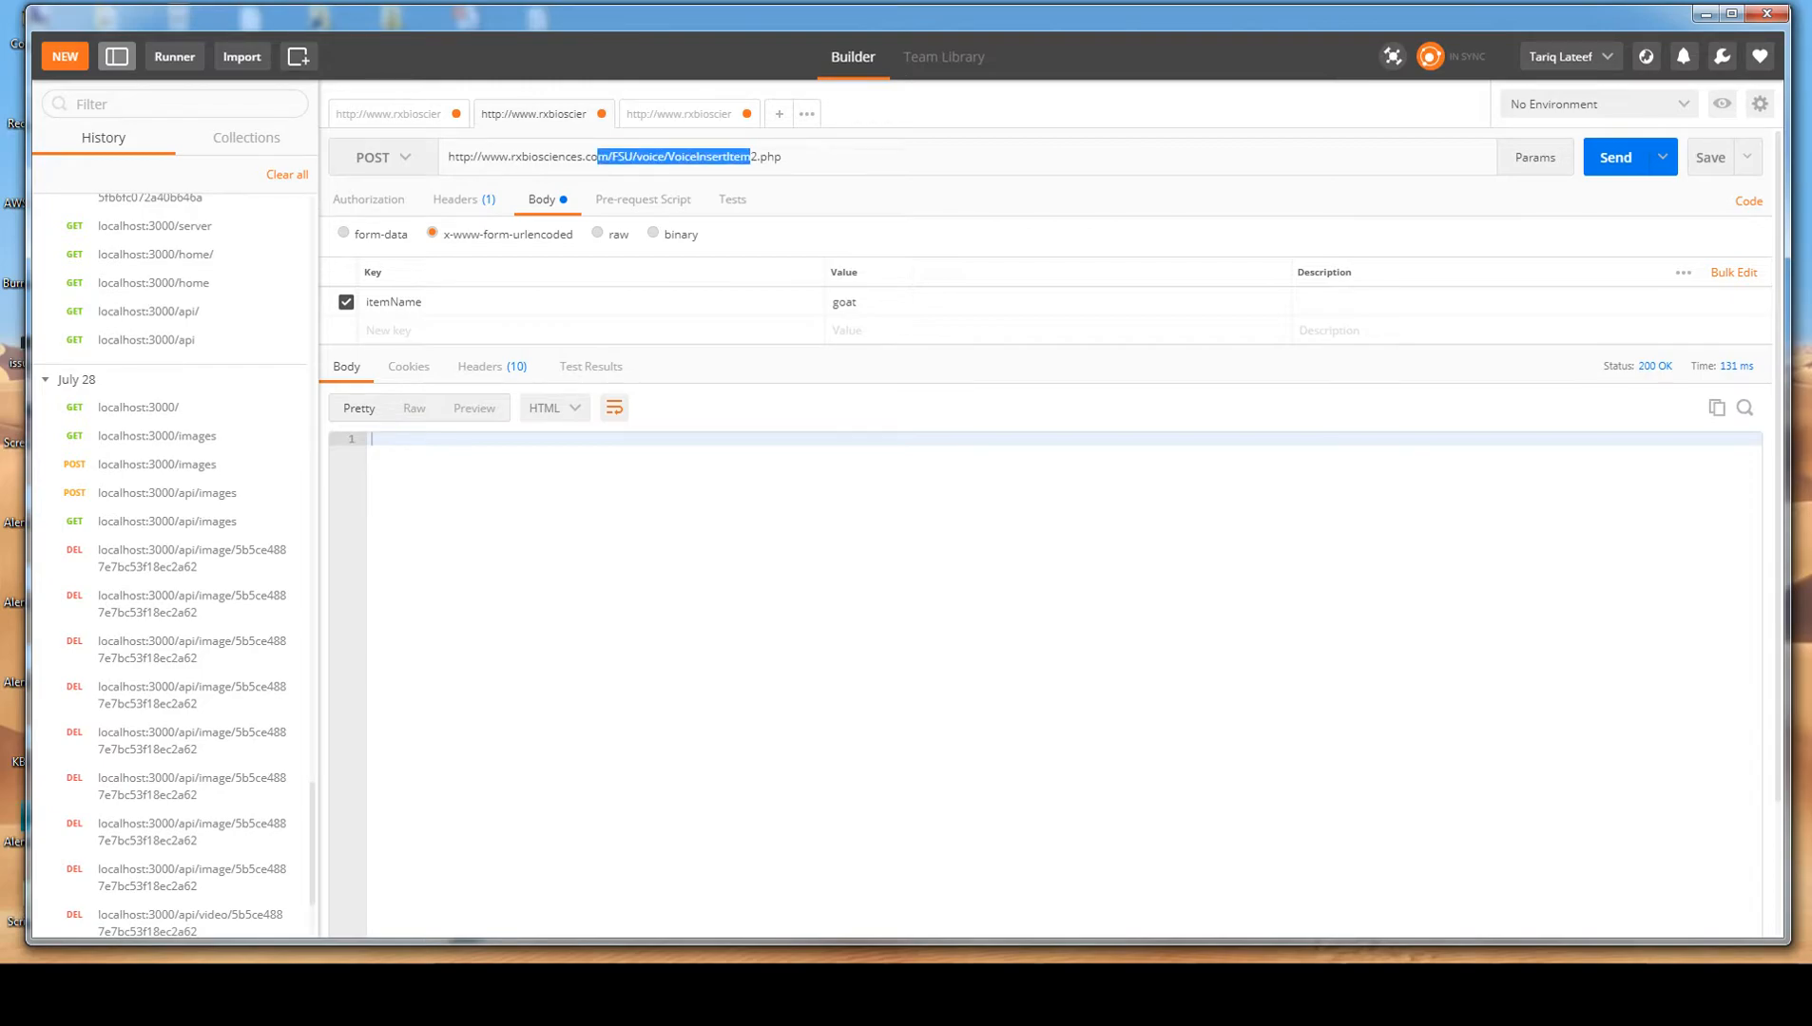
{"action": "left_click", "coordinate": [751, 157]}
{"action": "left_click", "coordinate": [609, 302]}
{"action": "left_click_drag", "start_coordinate": [425, 302], "coordinate": [365, 302]}
{"action": "left_click", "coordinate": [428, 302]}
{"action": "left_click", "coordinate": [859, 302]}
{"action": "key", "text": "BackSpace"}
{"action": "key", "text": "BackSpace"}
{"action": "key", "text": "BackSpace"}
{"action": "key", "text": "BackSpace"}
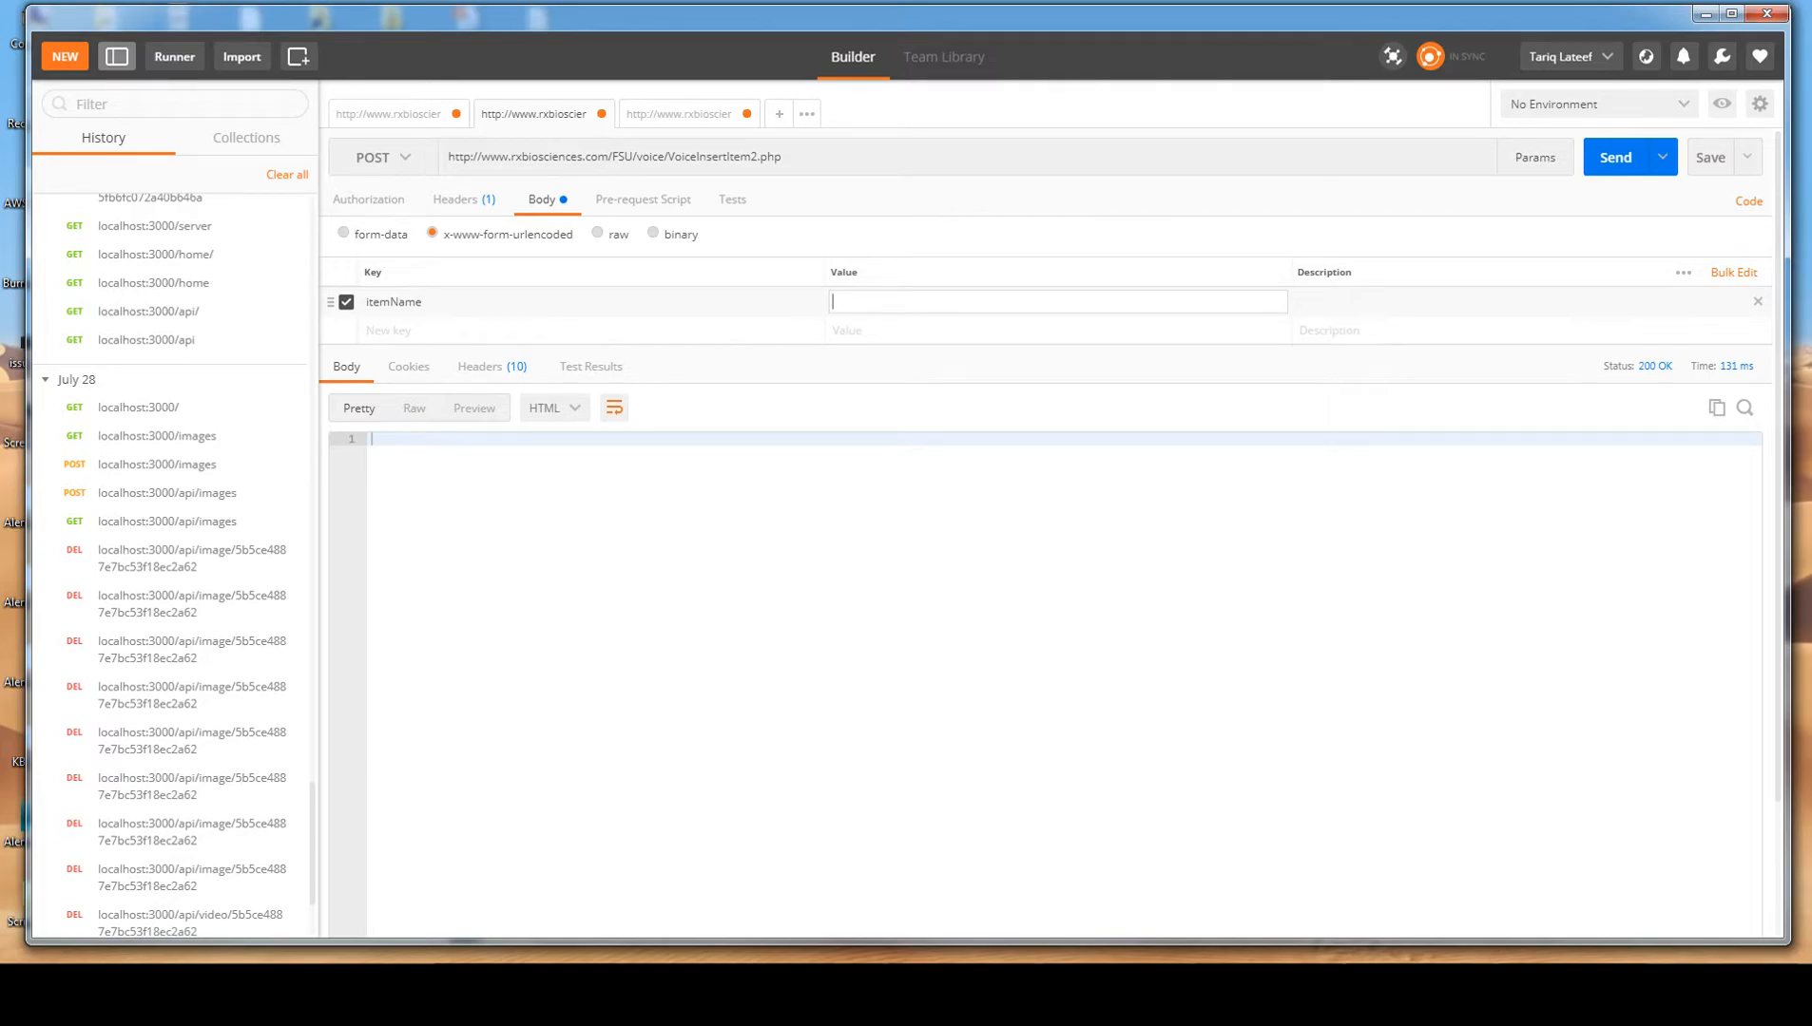
{"action": "type", "text": "meat"}
{"action": "key", "text": "ctrl+Return"}
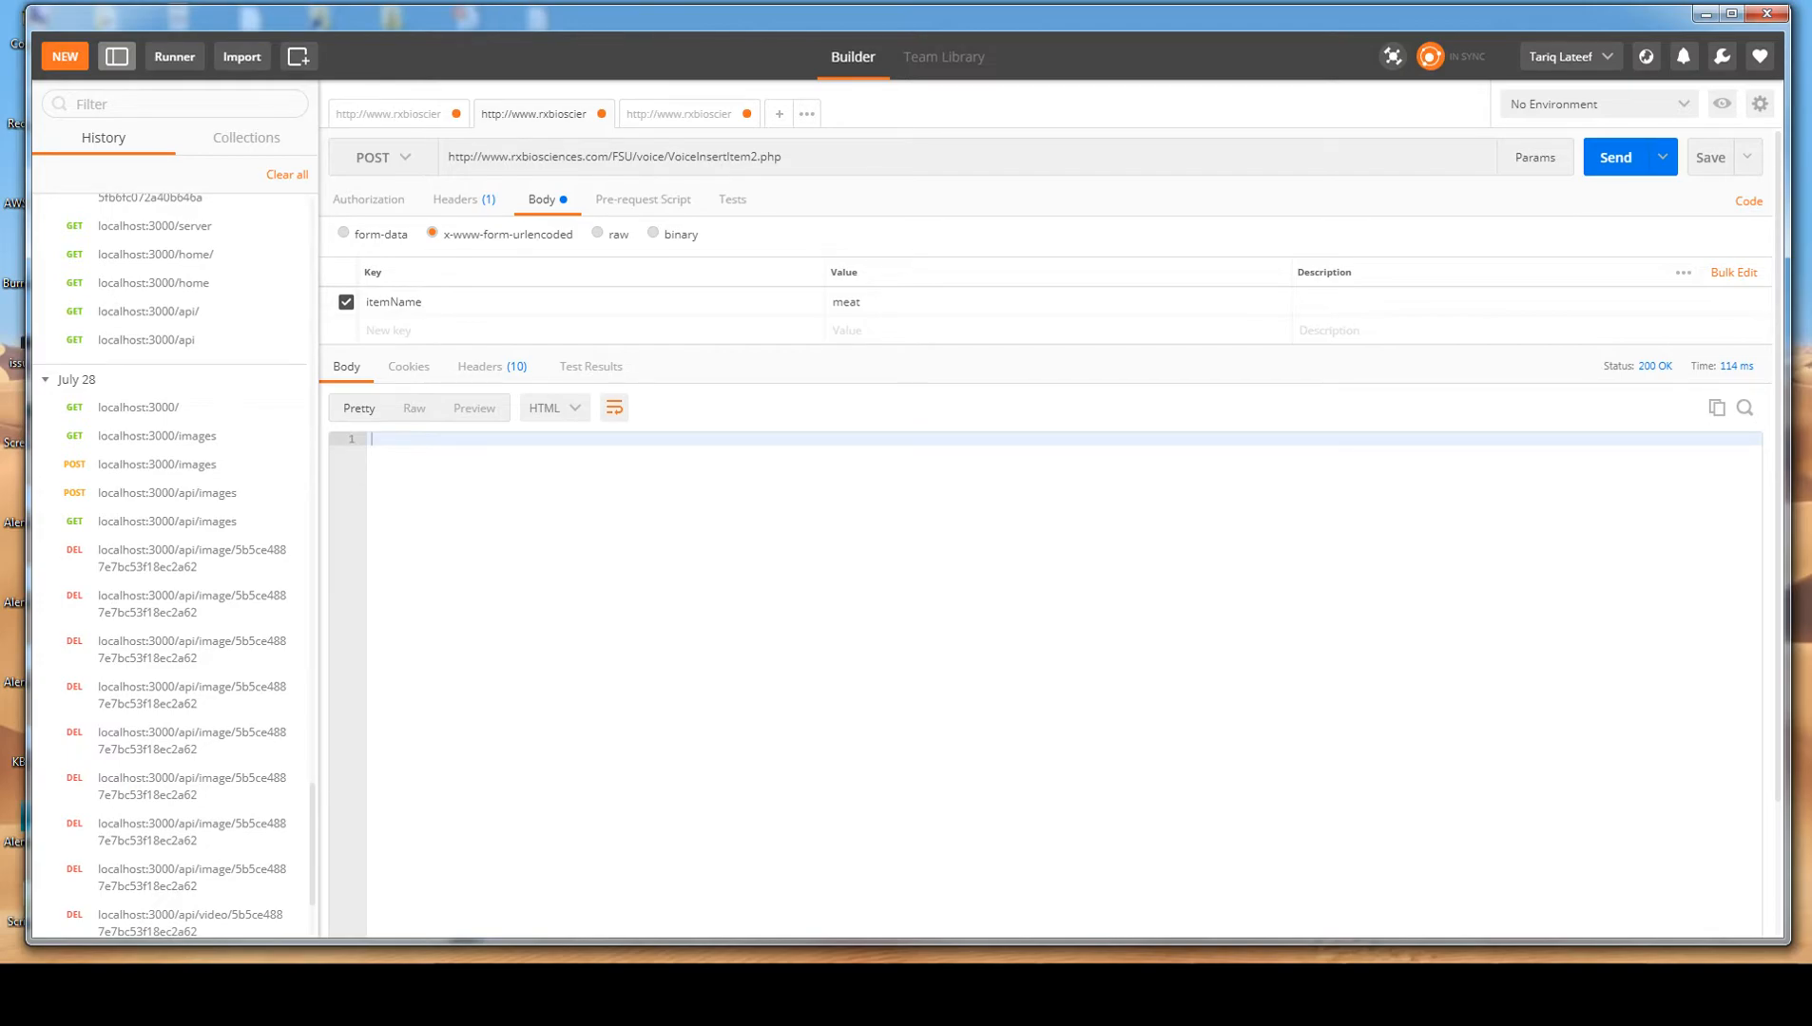
Resend the VoiceGetItems2.php GET request to check the items, and review the POST request's itemName key and value.
{"action": "left_click", "coordinate": [388, 114]}
{"action": "key", "text": "ctrl+Return"}
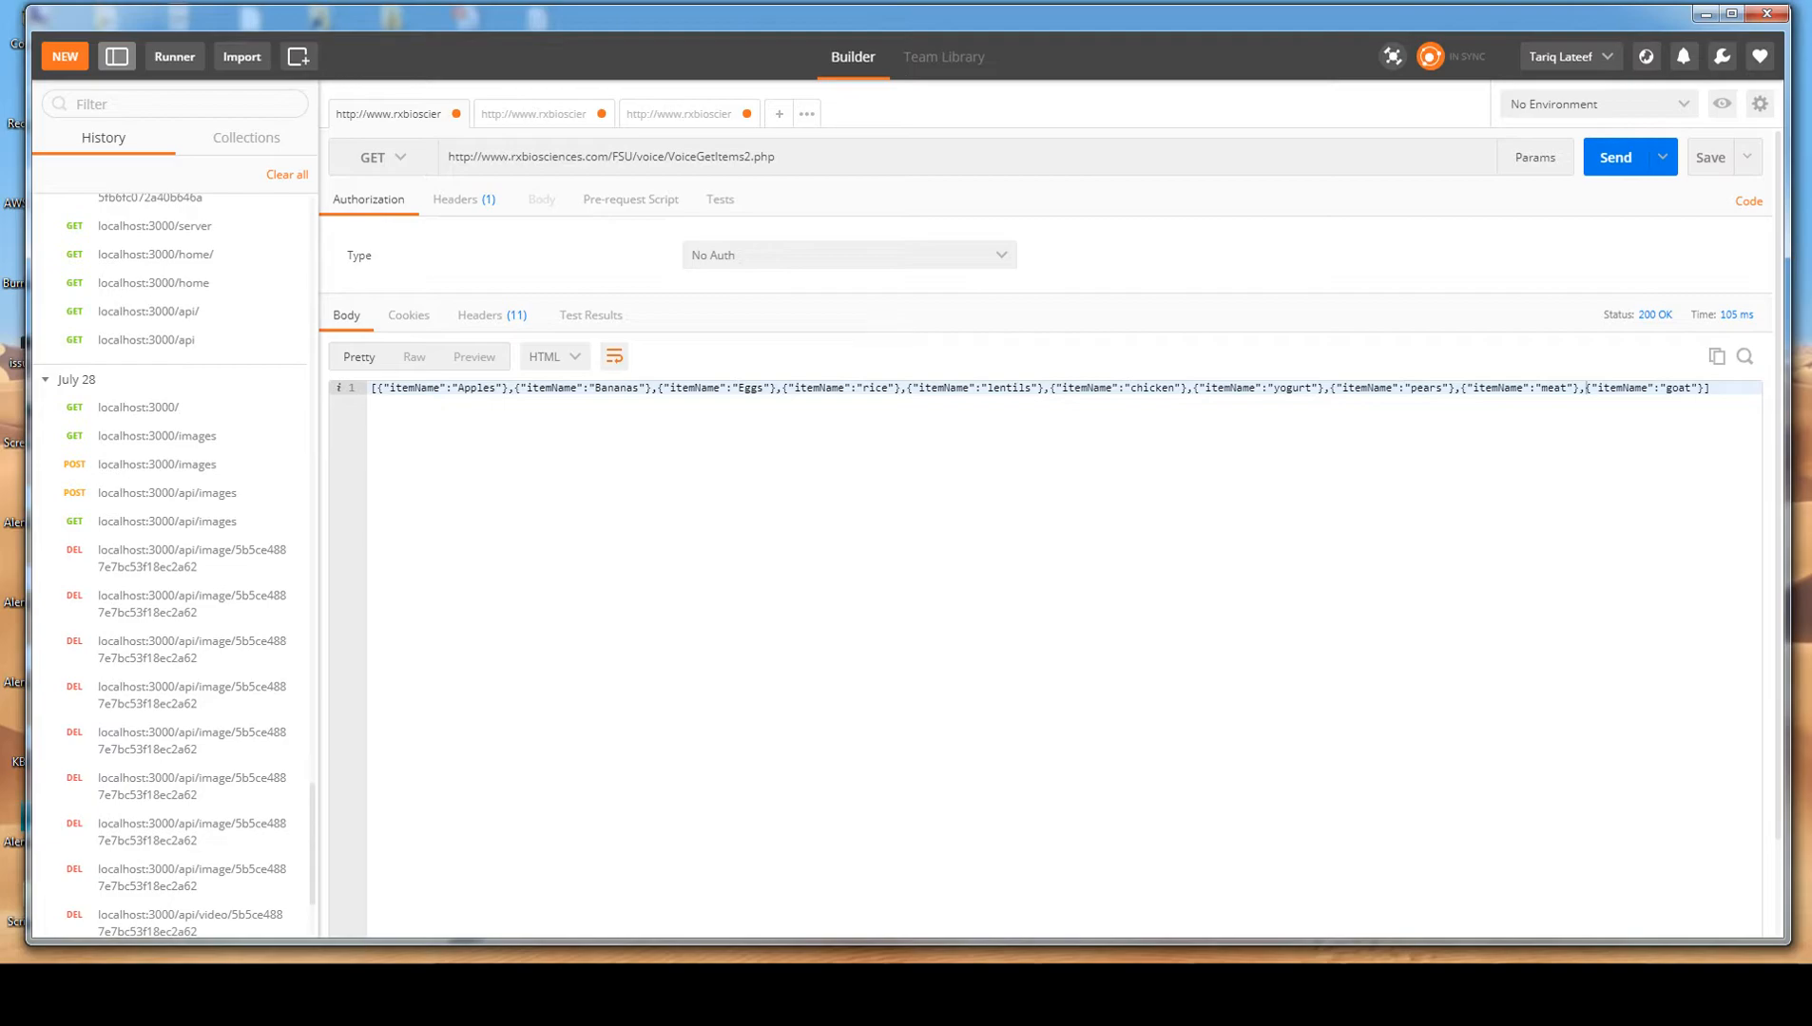
{"action": "left_click", "coordinate": [534, 114]}
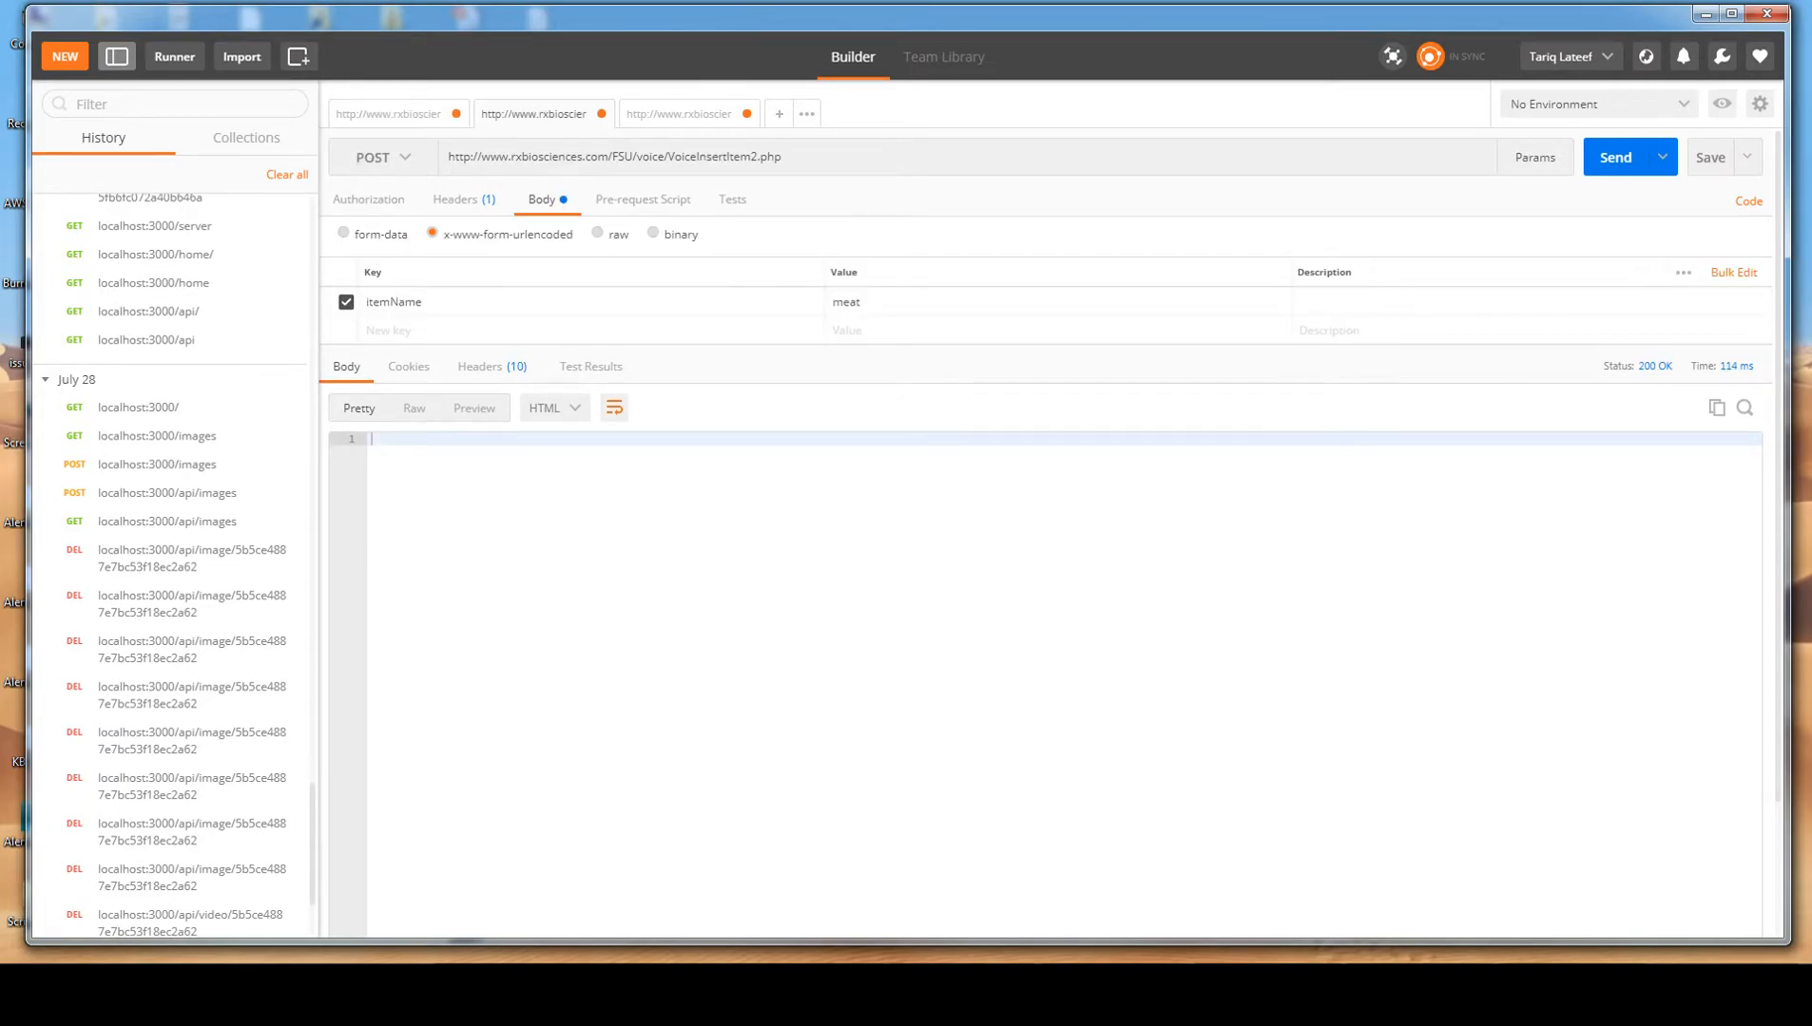
{"action": "left_click", "coordinate": [678, 114]}
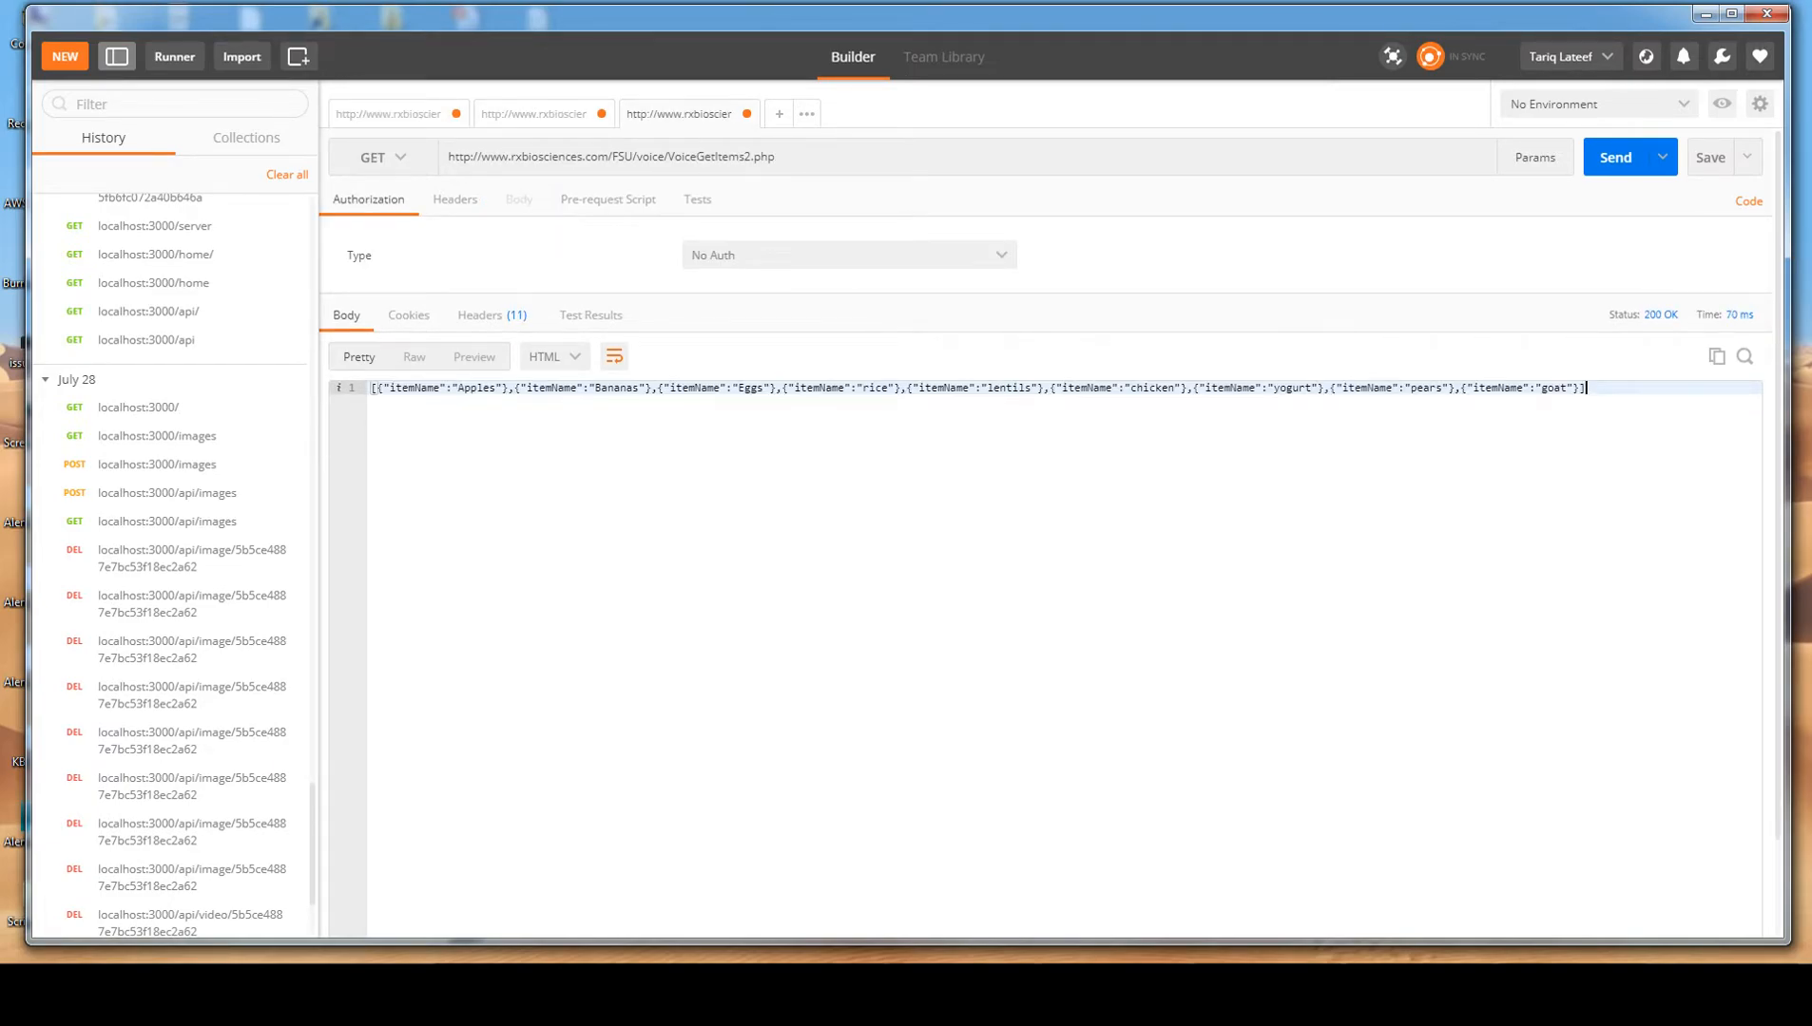
{"action": "left_click", "coordinate": [534, 114]}
{"action": "left_click", "coordinate": [424, 302]}
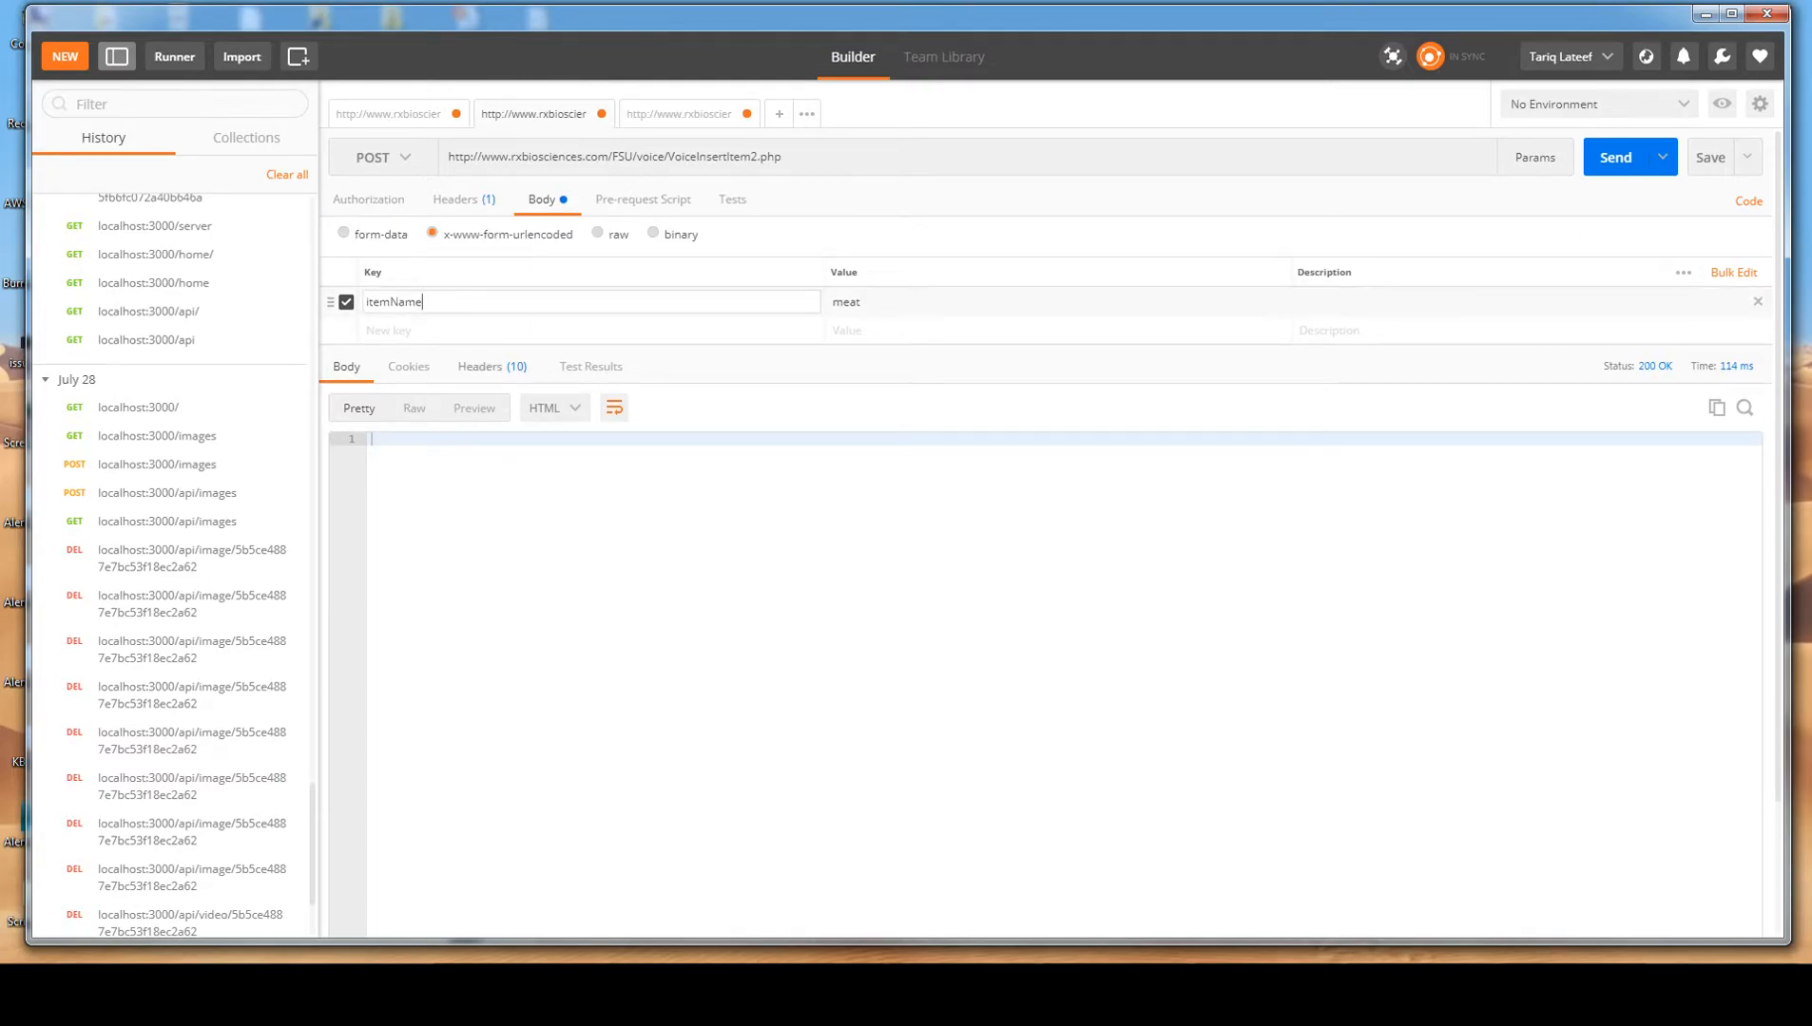
{"action": "left_click", "coordinate": [861, 302]}
{"action": "left_click", "coordinate": [532, 494]}
{"action": "left_click", "coordinate": [424, 302]}
Replace the existing POST request, discarding its changes, with a new POST request using the copied VoiceInsertItem2.php URL.
{"action": "left_click_drag", "start_coordinate": [799, 158], "coordinate": [418, 158]}
{"action": "key", "text": "ctrl+c"}
{"action": "left_click", "coordinate": [600, 114]}
{"action": "left_click", "coordinate": [747, 498]}
{"action": "left_click", "coordinate": [634, 114]}
{"action": "left_click", "coordinate": [570, 157]}
{"action": "key", "text": "ctrl+v"}
{"action": "left_click", "coordinate": [380, 157]}
{"action": "left_click", "coordinate": [375, 225]}
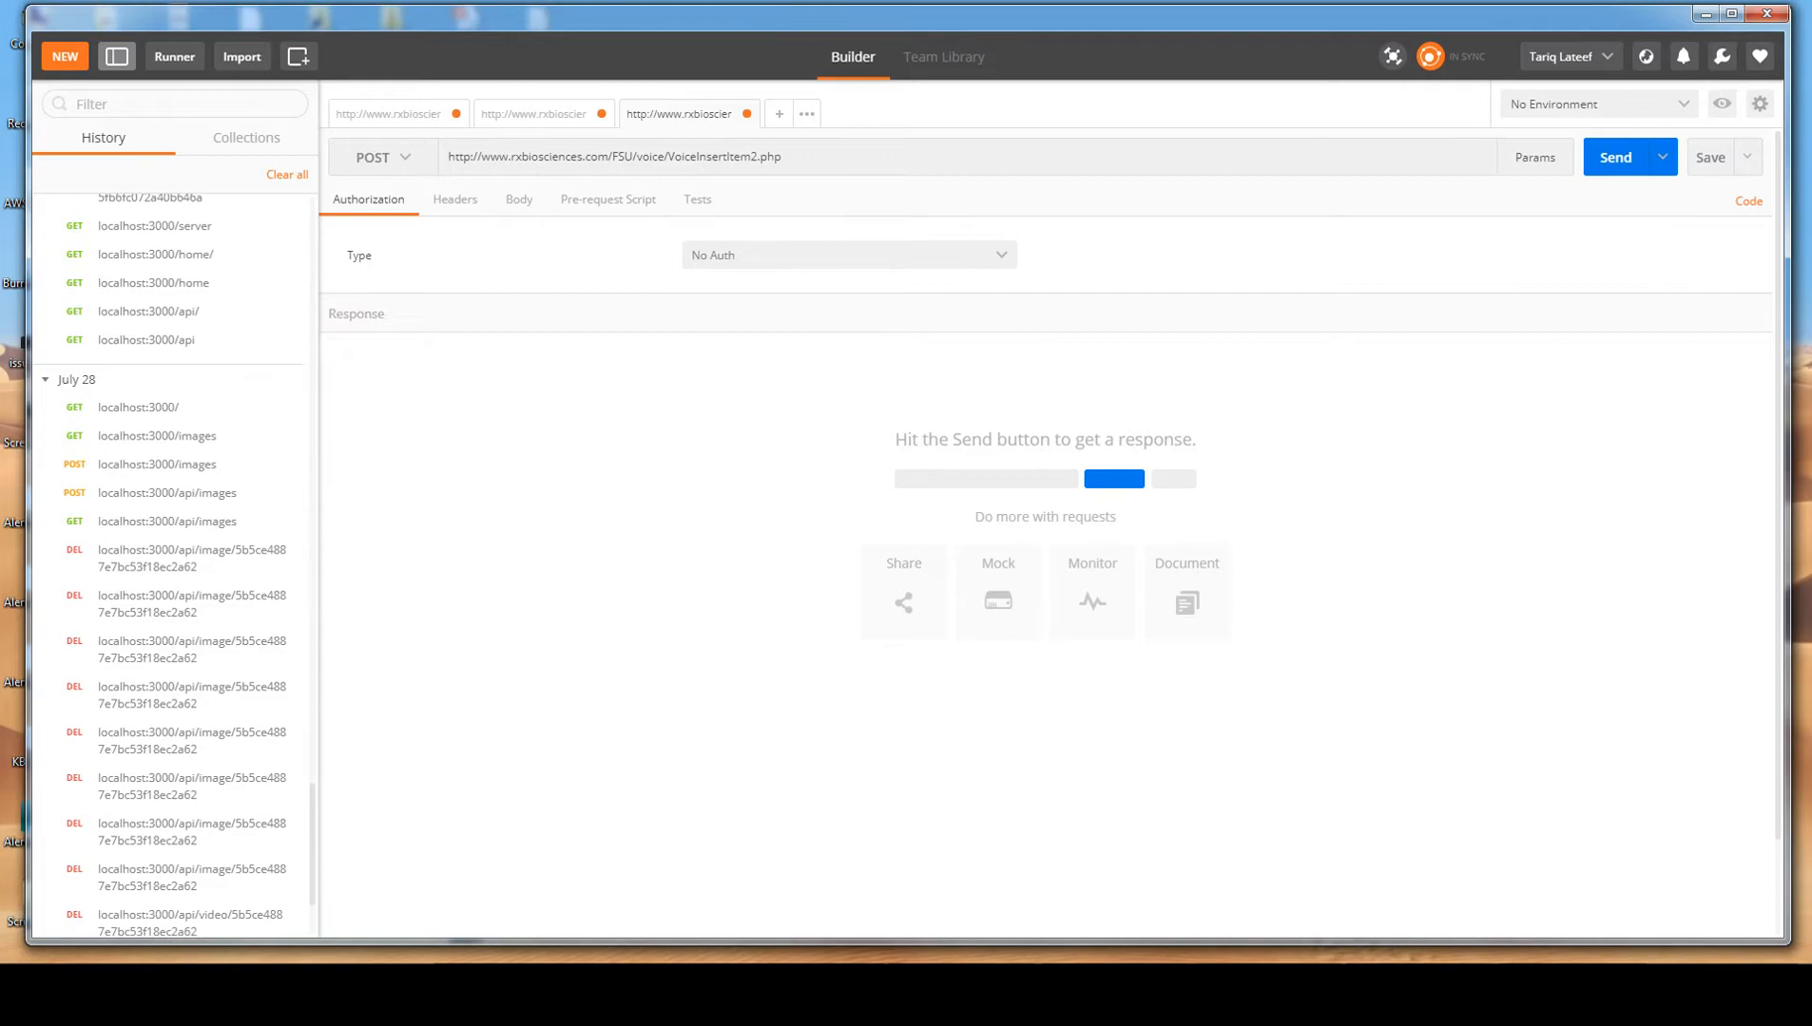
Add a form-data body entry with key itemName and value sushi, and send the request.
{"action": "left_click", "coordinate": [519, 200]}
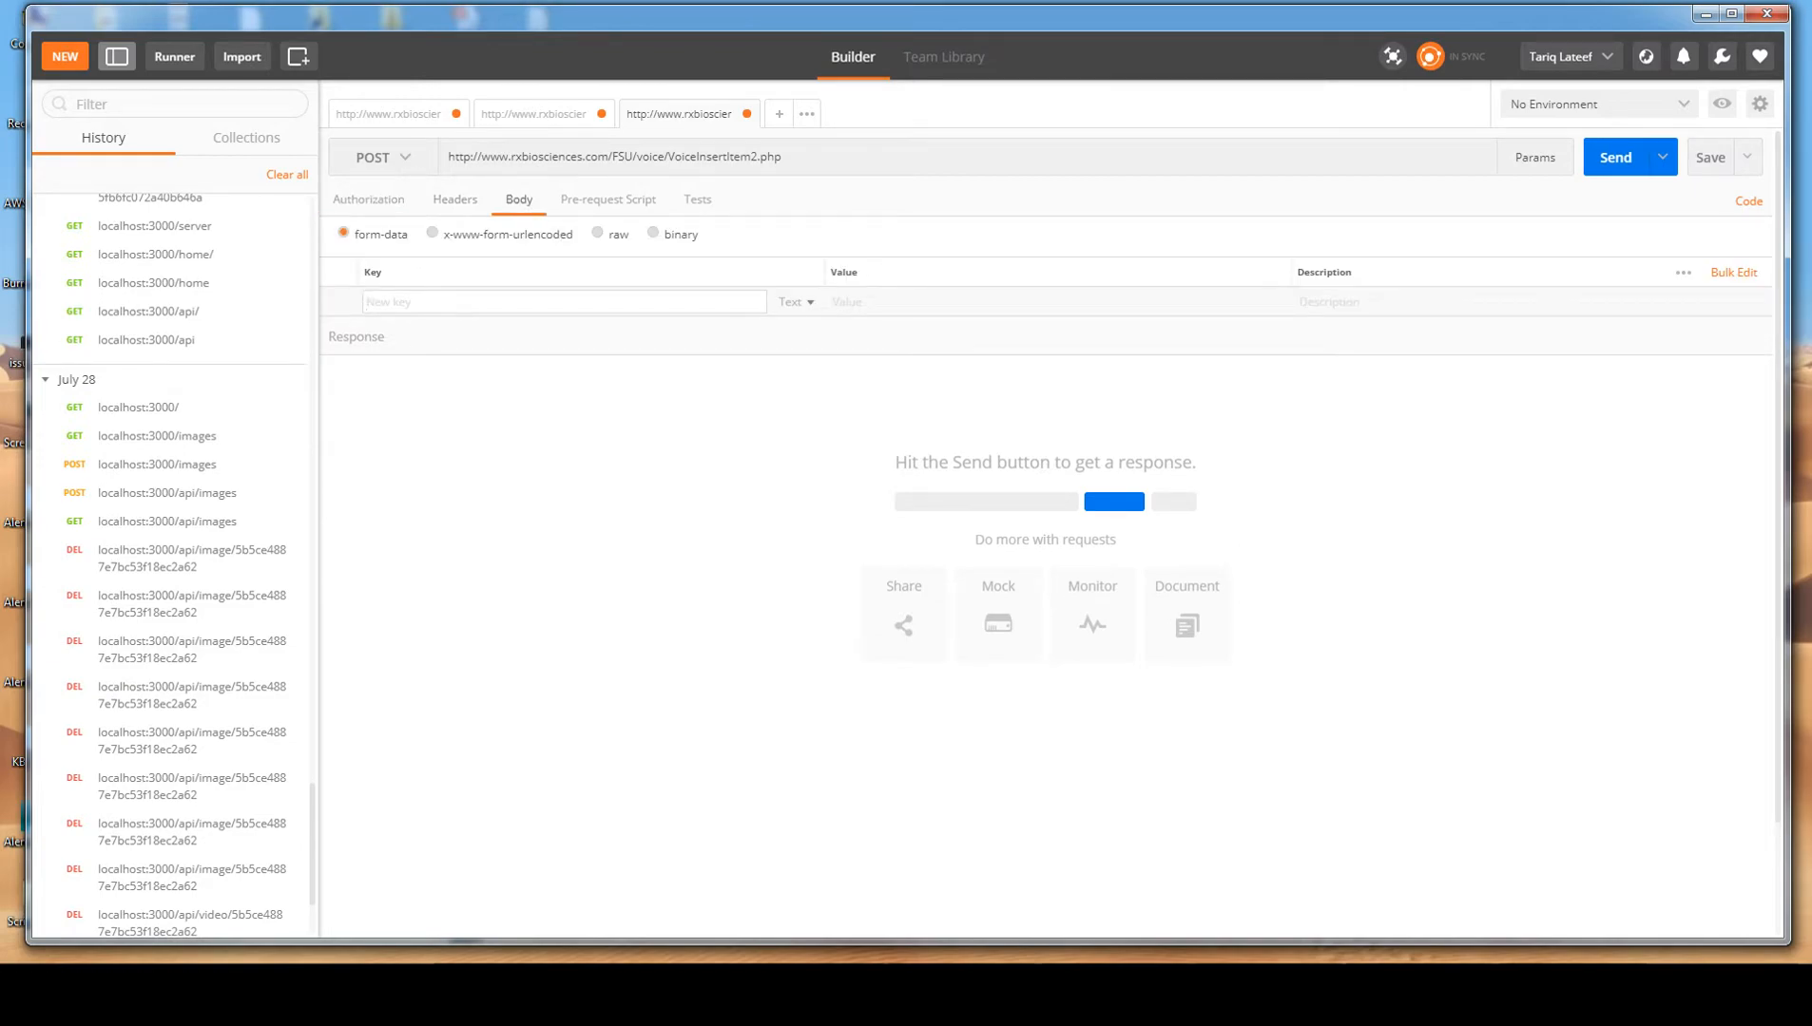
{"action": "type", "text": "itemName"}
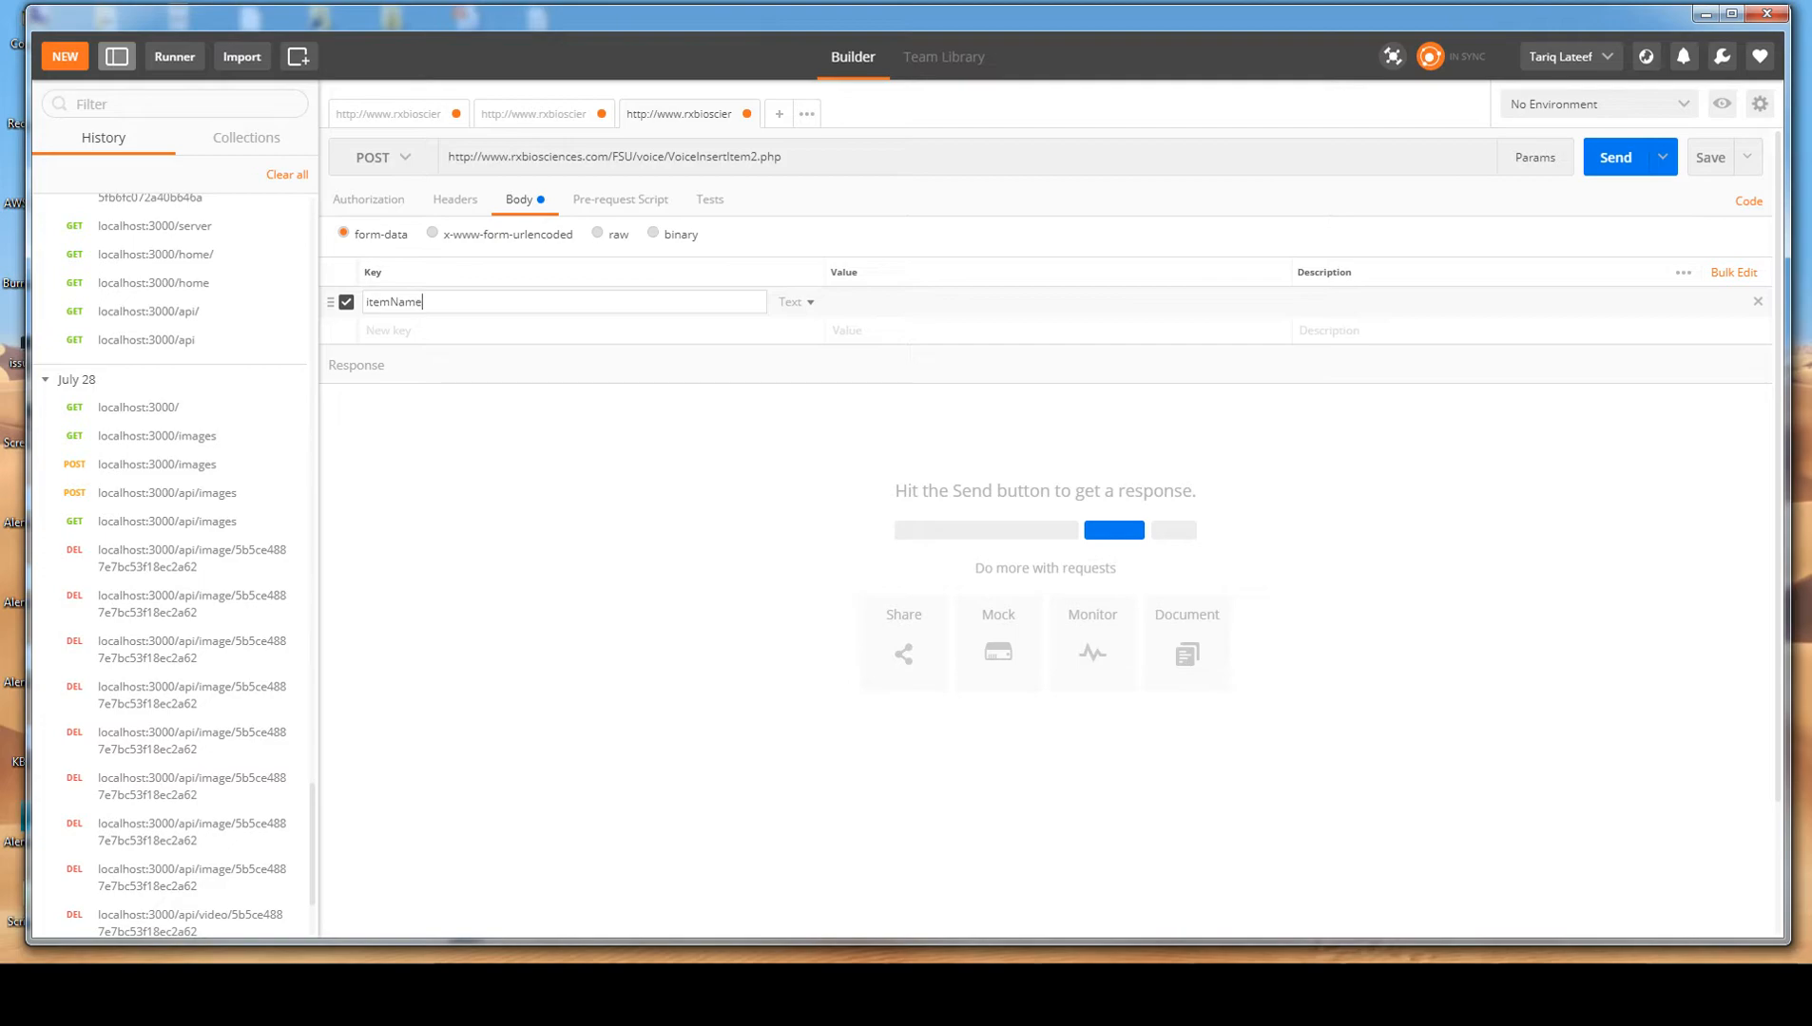
{"action": "key", "text": "Tab"}
{"action": "type", "text": "sushi"}
{"action": "left_click", "coordinate": [1615, 158]}
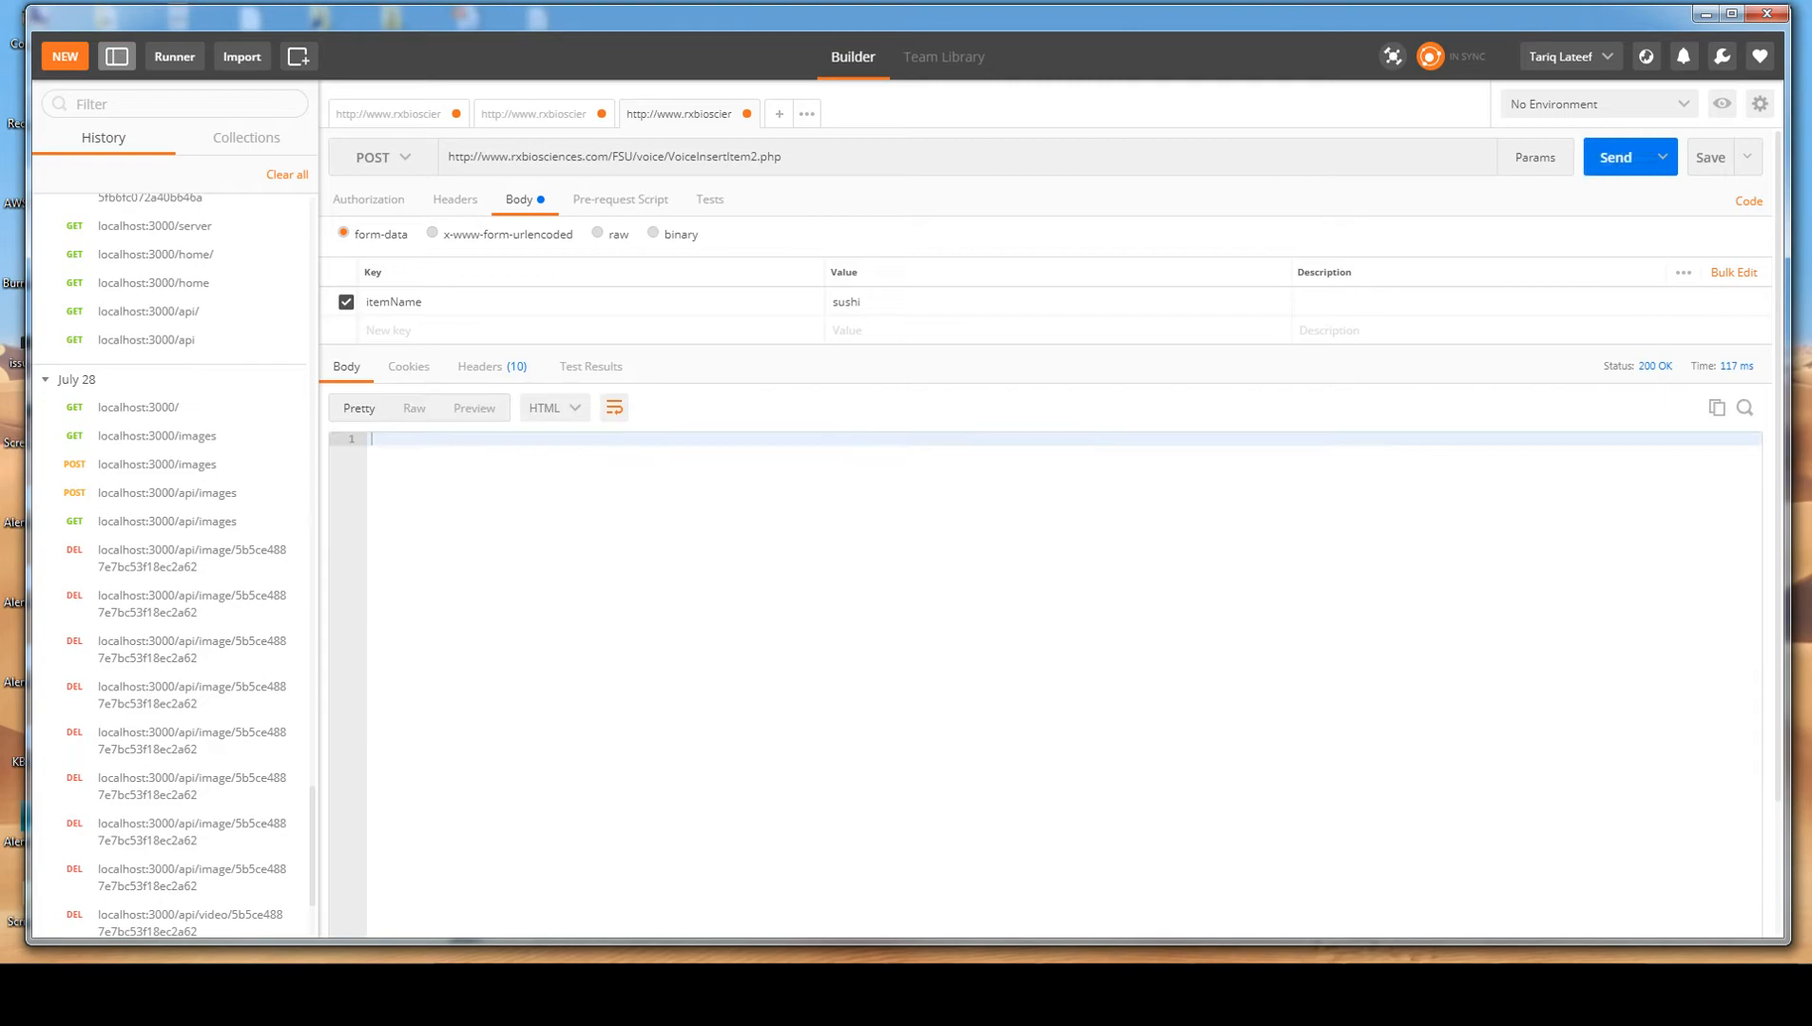
Resend the VoiceGetItems2.php request as GET and display its response body as JSON to check the items.
{"action": "left_click", "coordinate": [534, 114]}
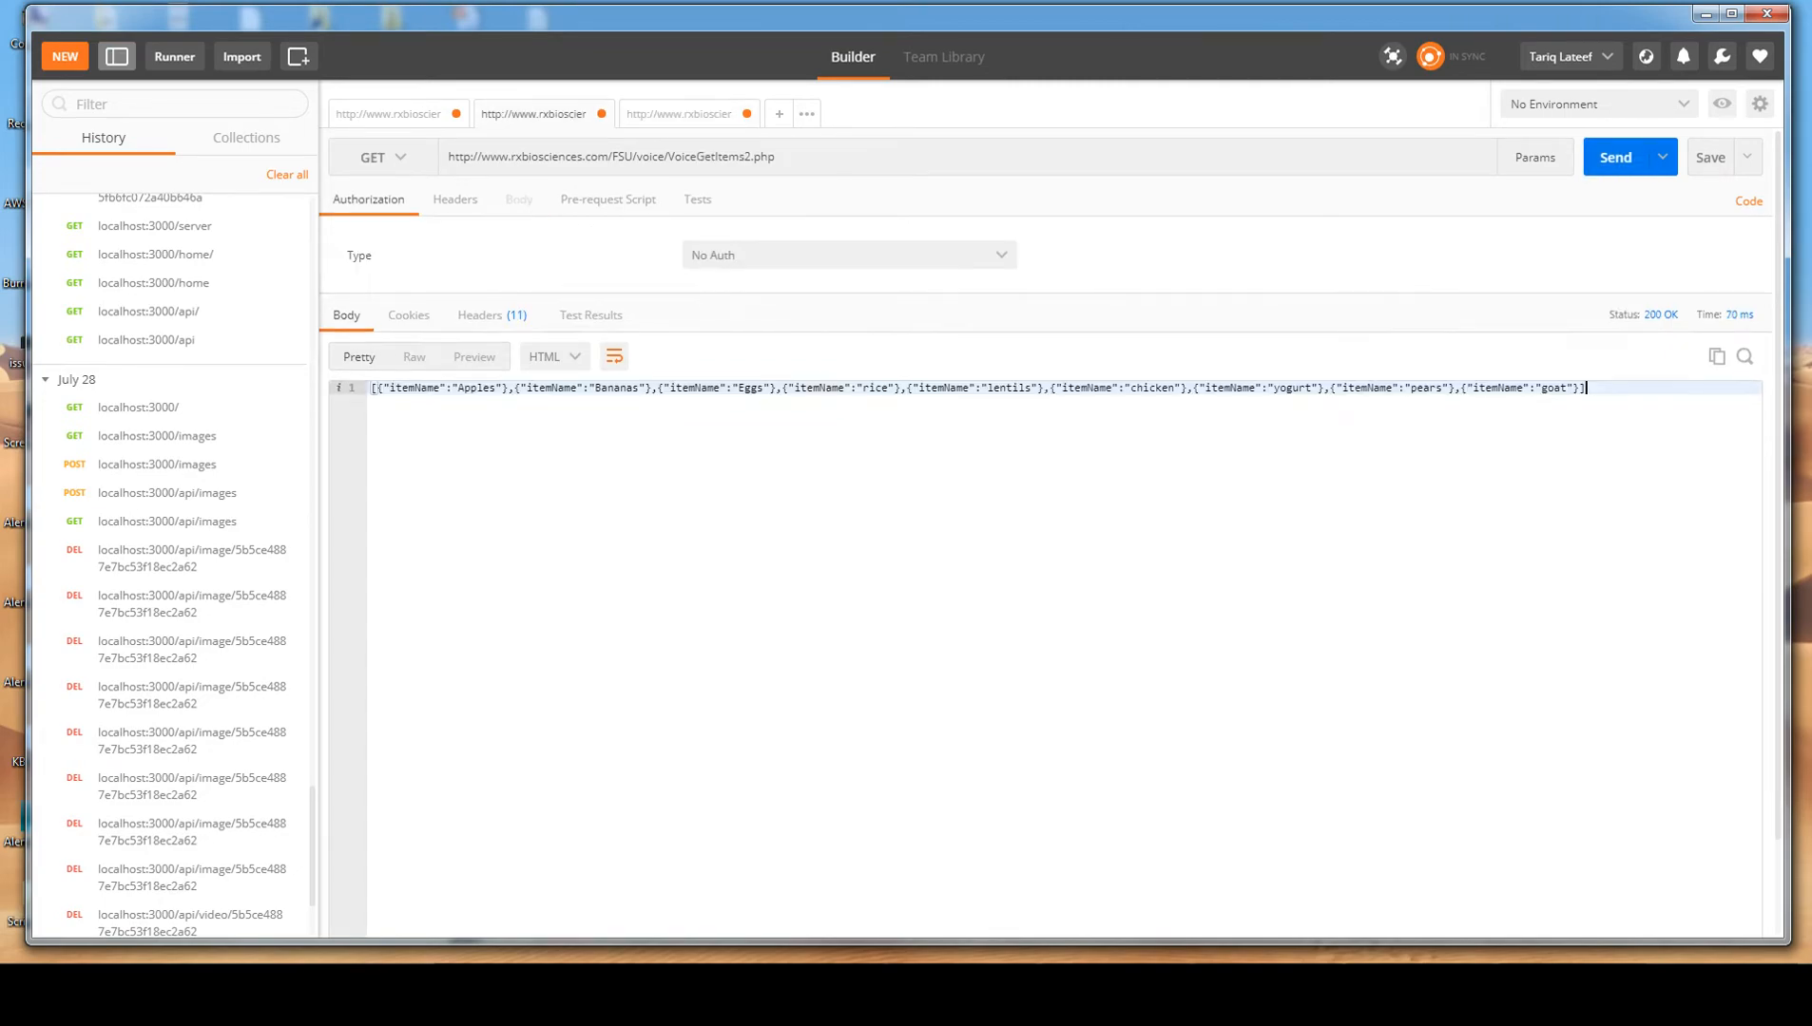
{"action": "left_click", "coordinate": [383, 158]}
{"action": "left_click", "coordinate": [376, 197]}
{"action": "left_click", "coordinate": [1615, 158]}
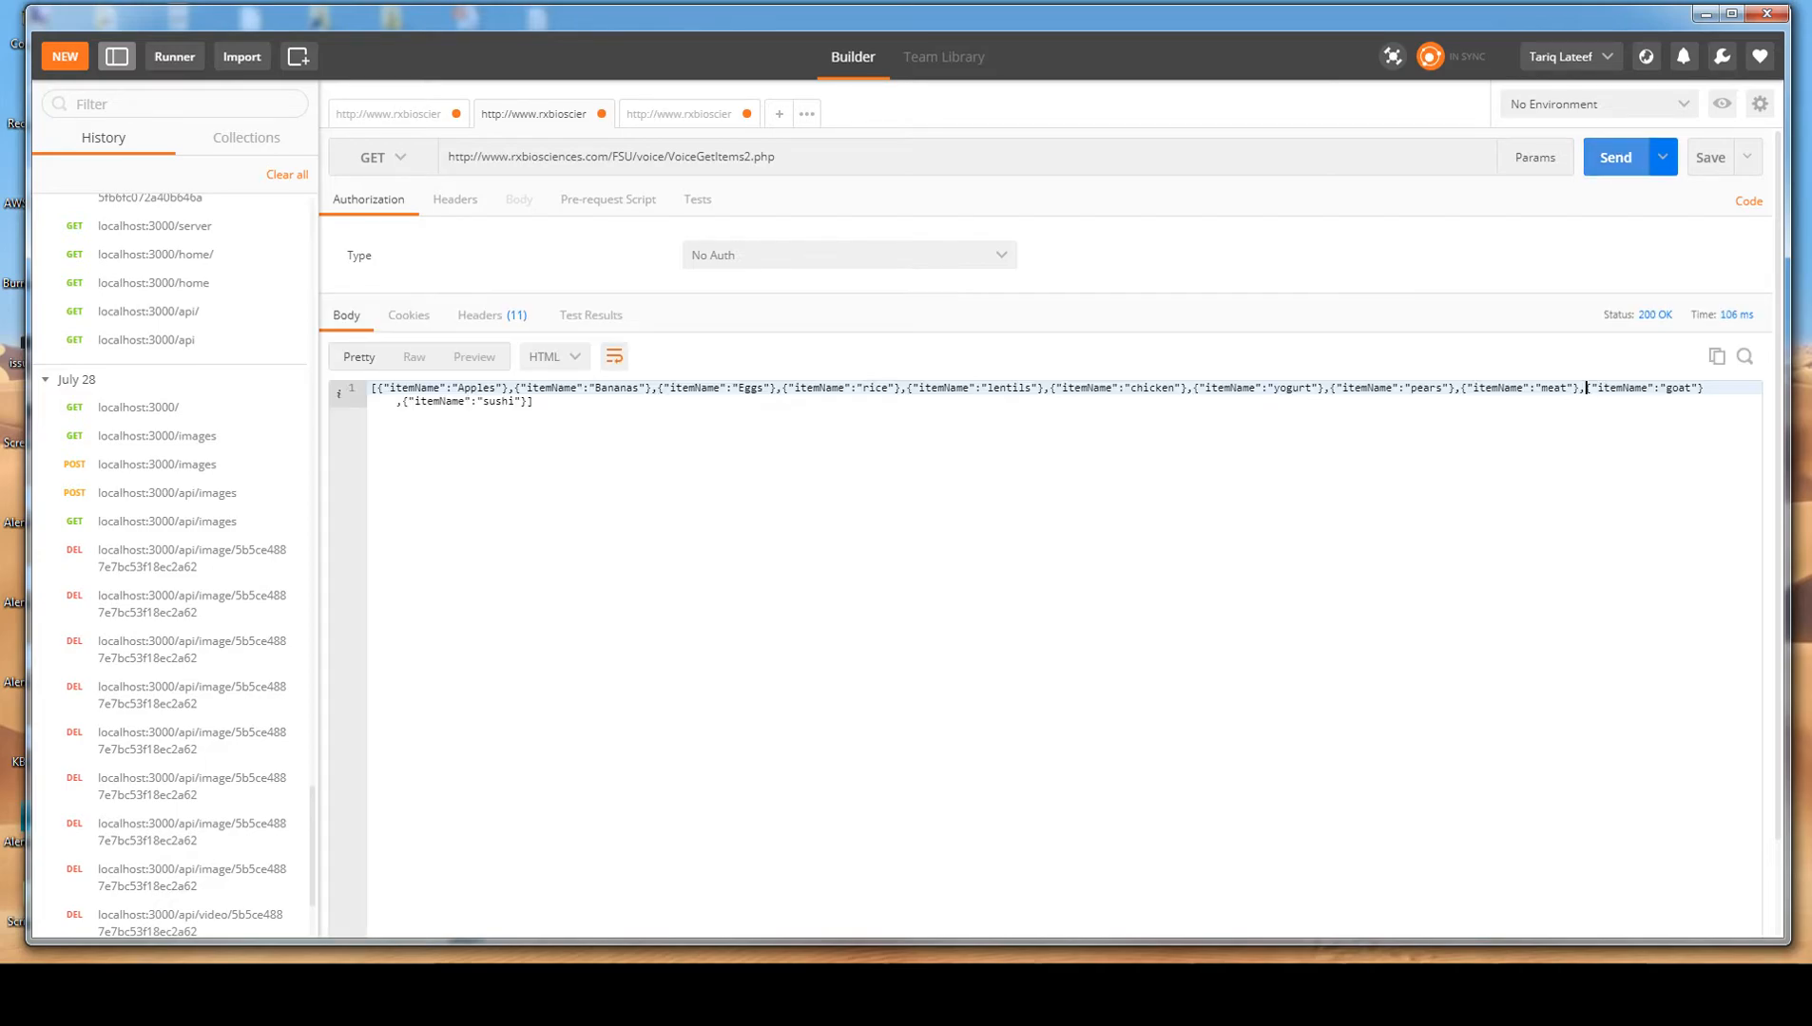
{"action": "left_click", "coordinate": [555, 357]}
{"action": "left_click", "coordinate": [546, 390]}
{"action": "left_click_drag", "start_coordinate": [546, 813], "coordinate": [409, 814]}
{"action": "left_click", "coordinate": [411, 800]}
Review the POST request's VoiceInsertItem2.php URL and the most recent entries in the request history.
{"action": "left_click", "coordinate": [678, 114]}
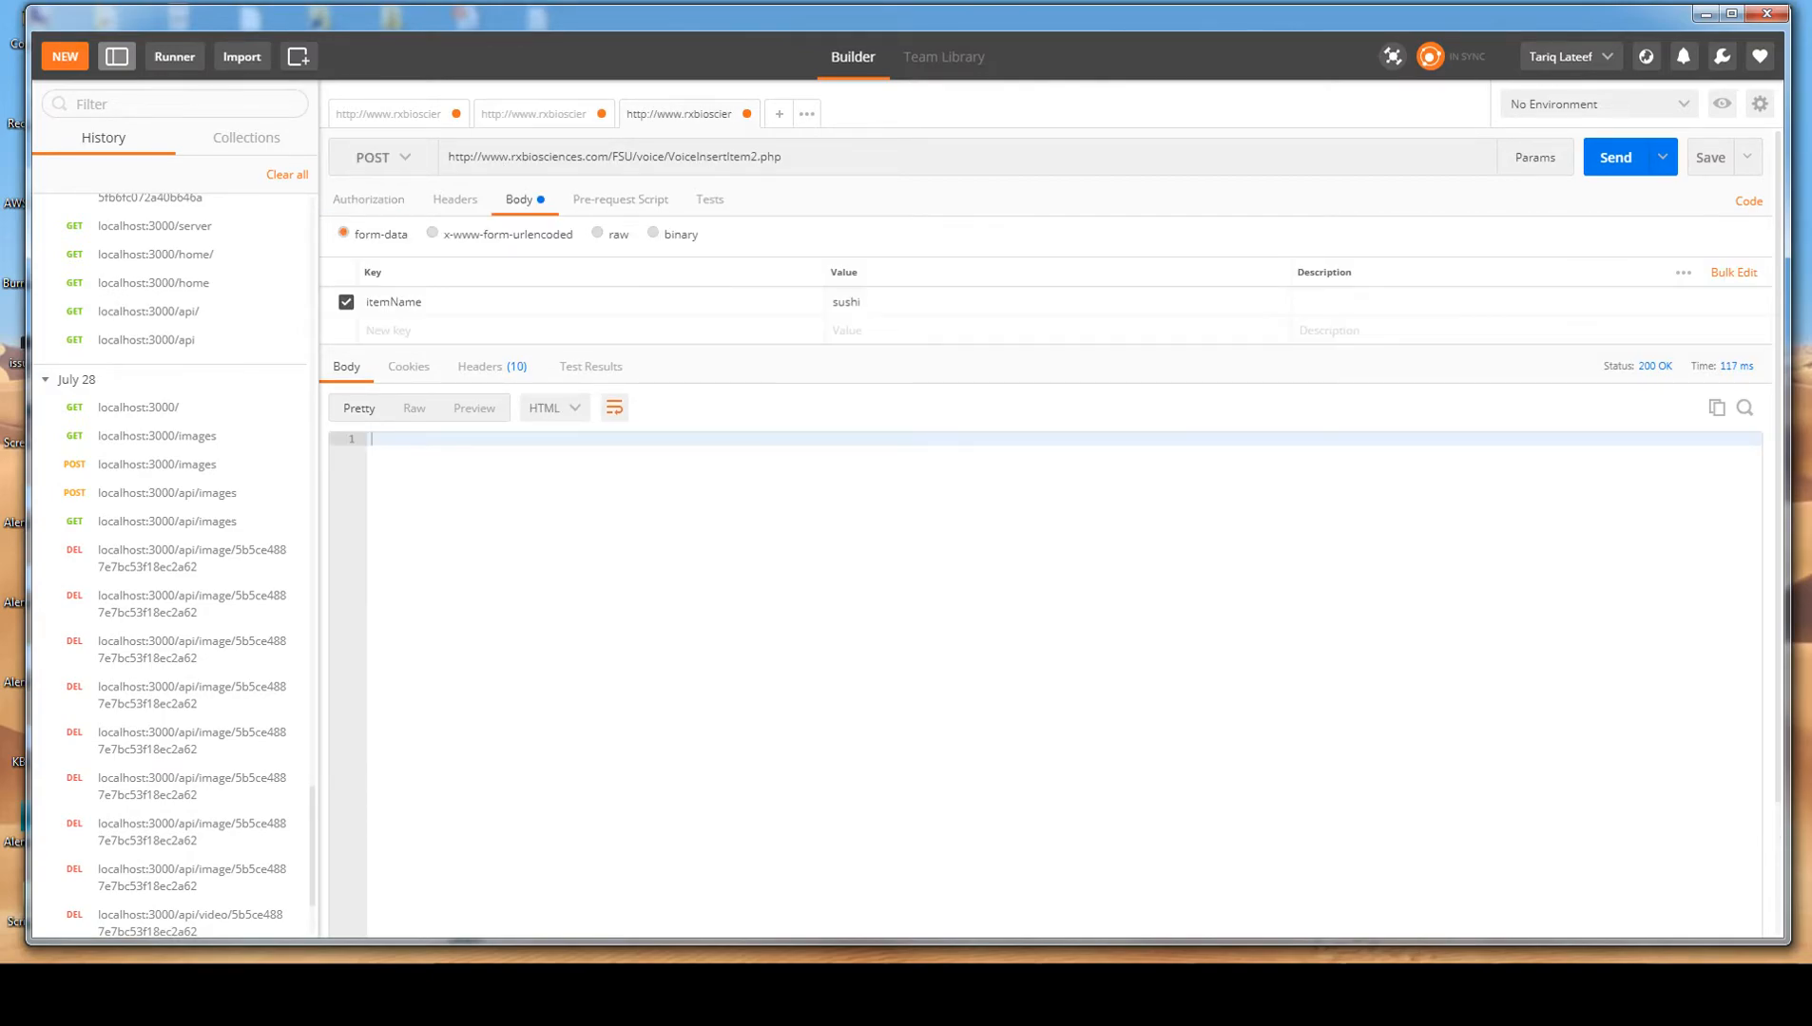
{"action": "left_click_drag", "start_coordinate": [783, 158], "coordinate": [650, 157]}
{"action": "left_click", "coordinate": [783, 157]}
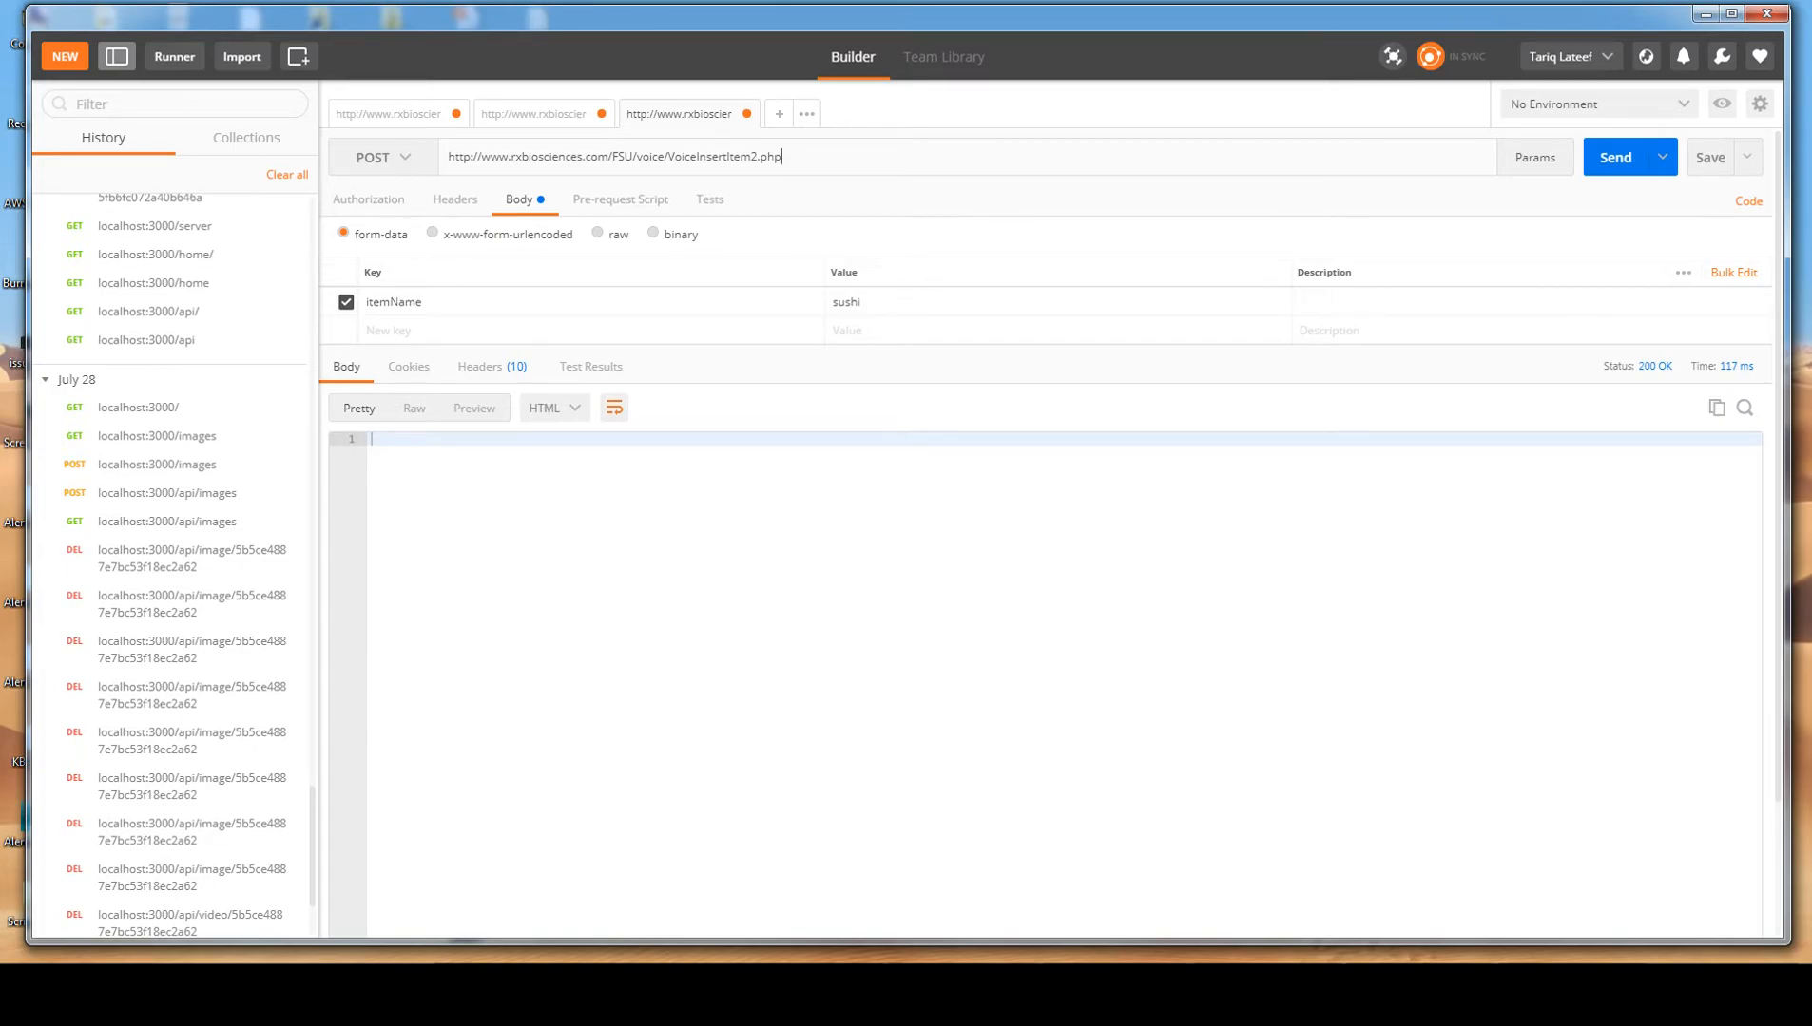
{"action": "scroll", "coordinate": [171, 723], "scroll_direction": "up", "scroll_amount": 1}
{"action": "scroll", "coordinate": [171, 723], "scroll_direction": "up", "scroll_amount": 10}
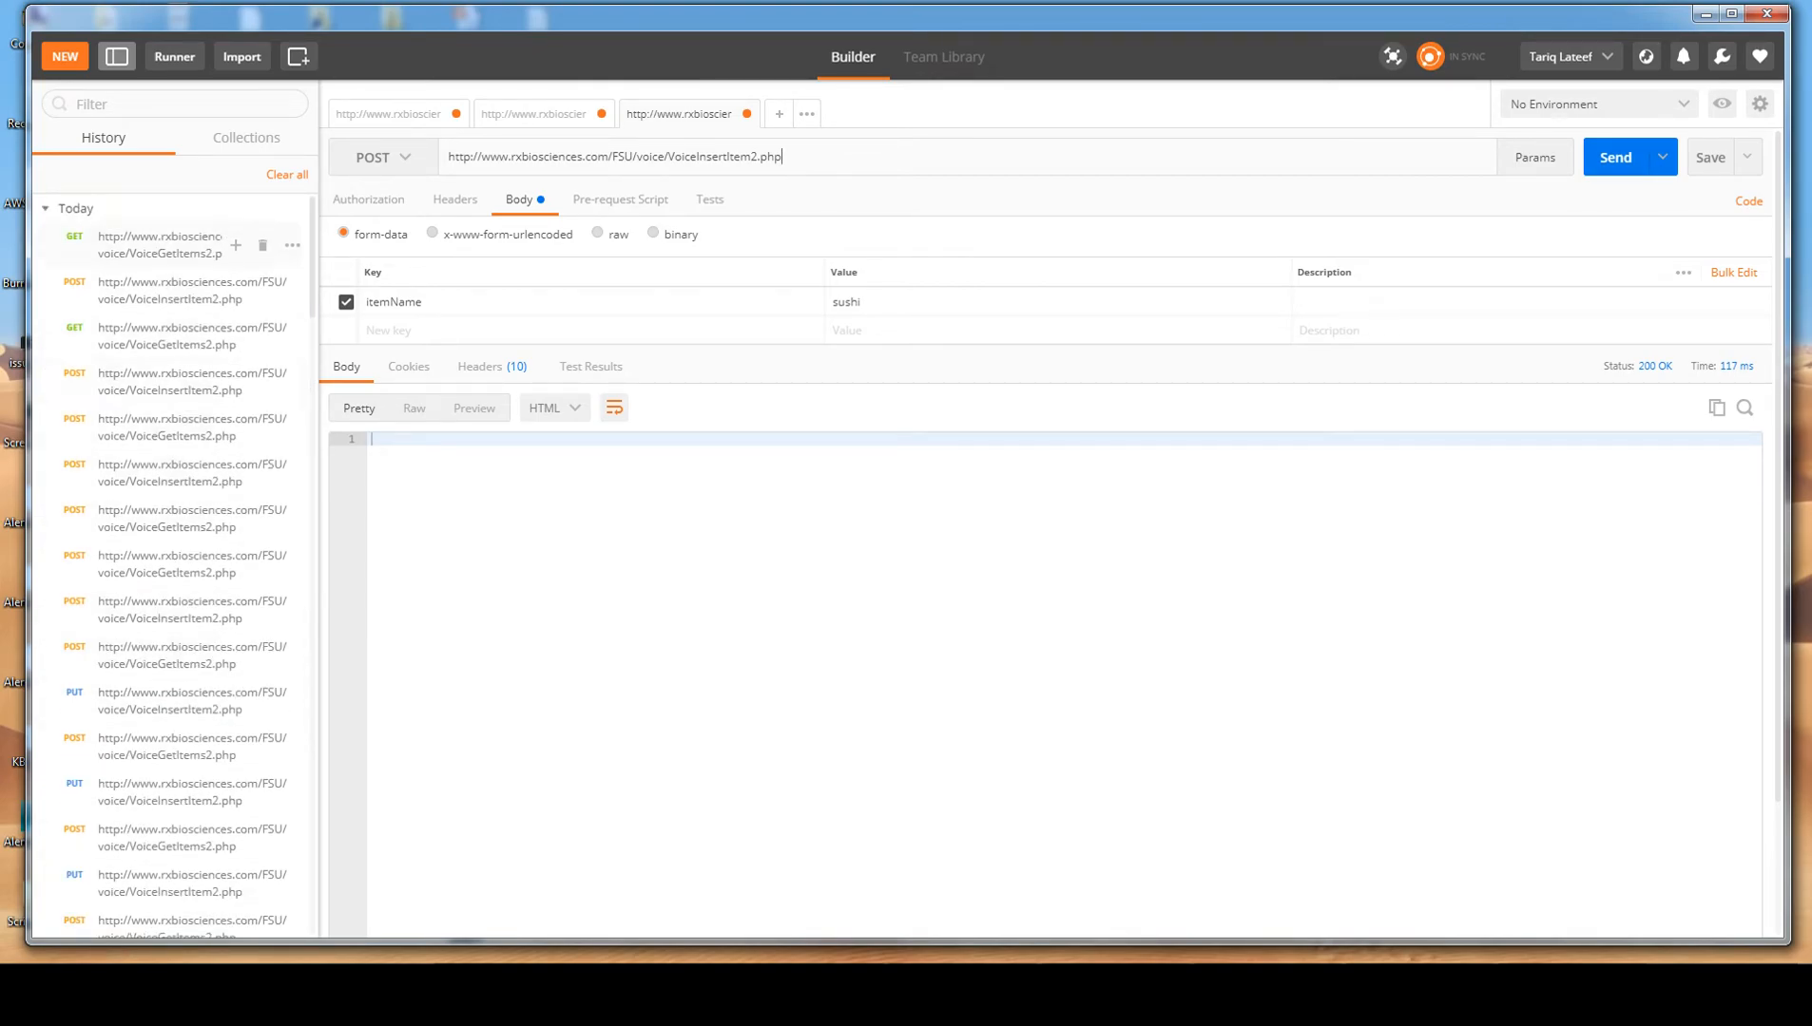
Open the FSU collection's details and add a folder named GET to it.
{"action": "left_click", "coordinate": [246, 138]}
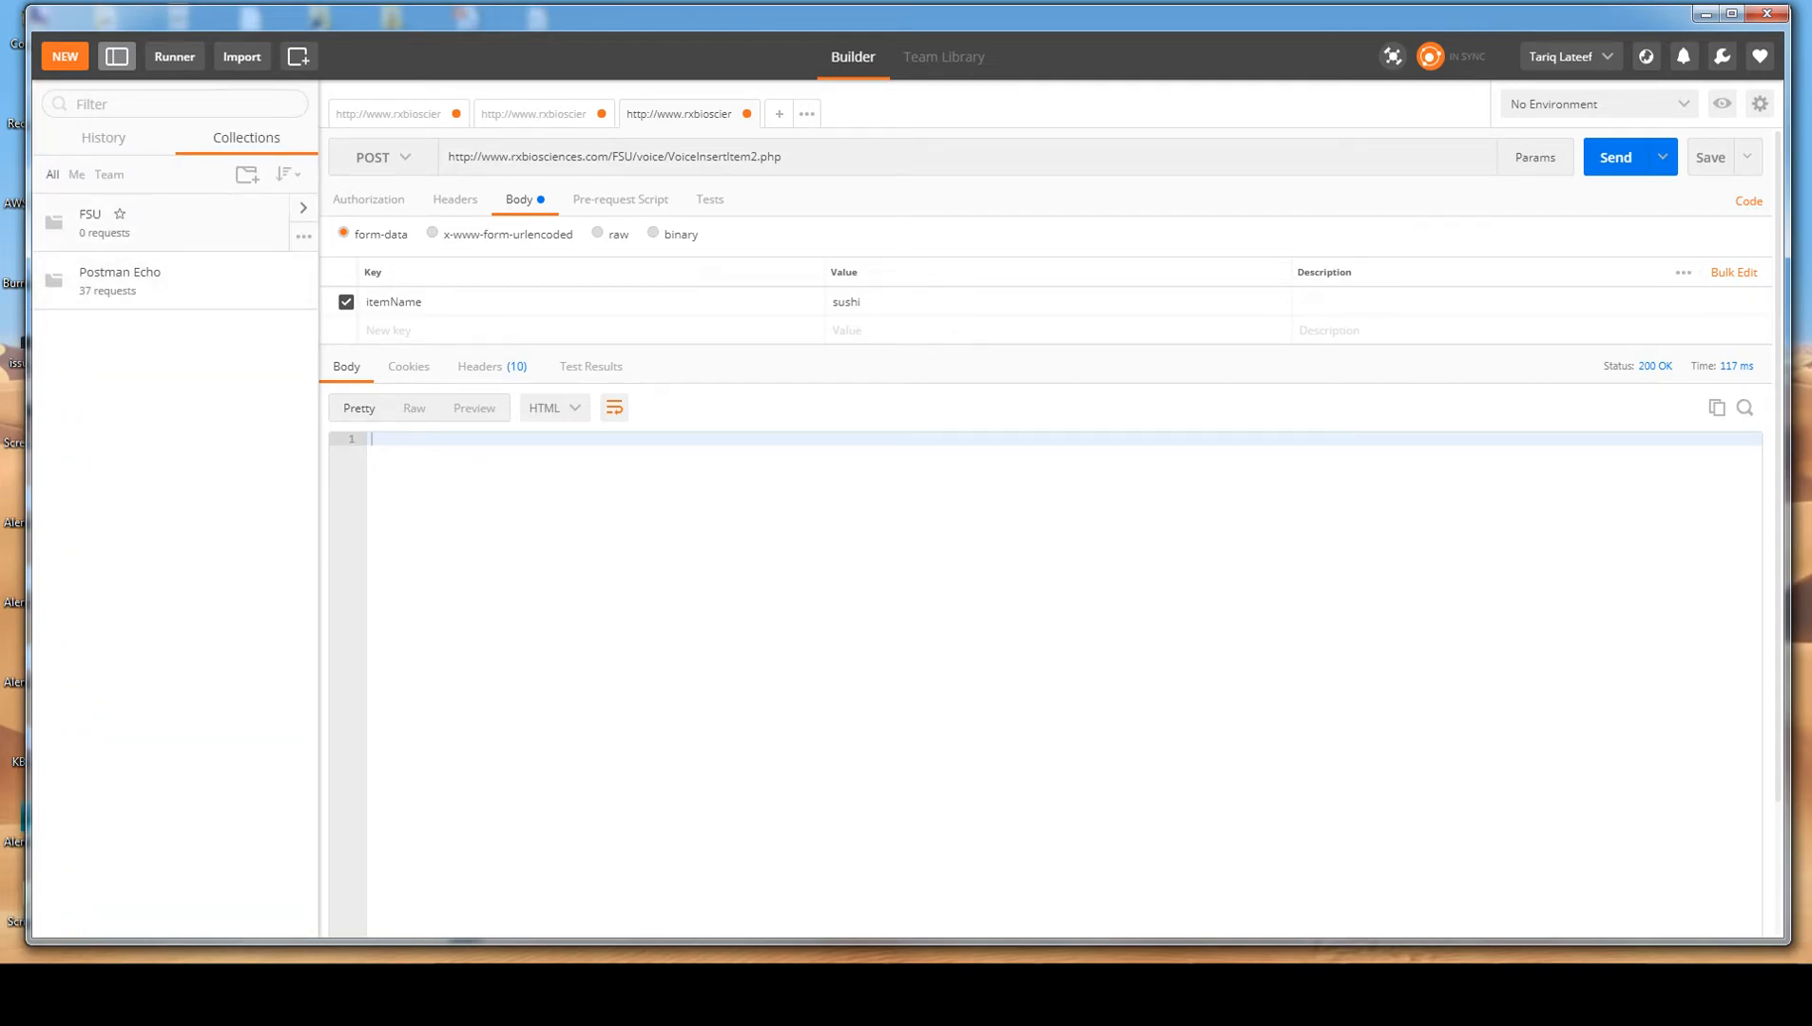
{"action": "left_click", "coordinate": [161, 223]}
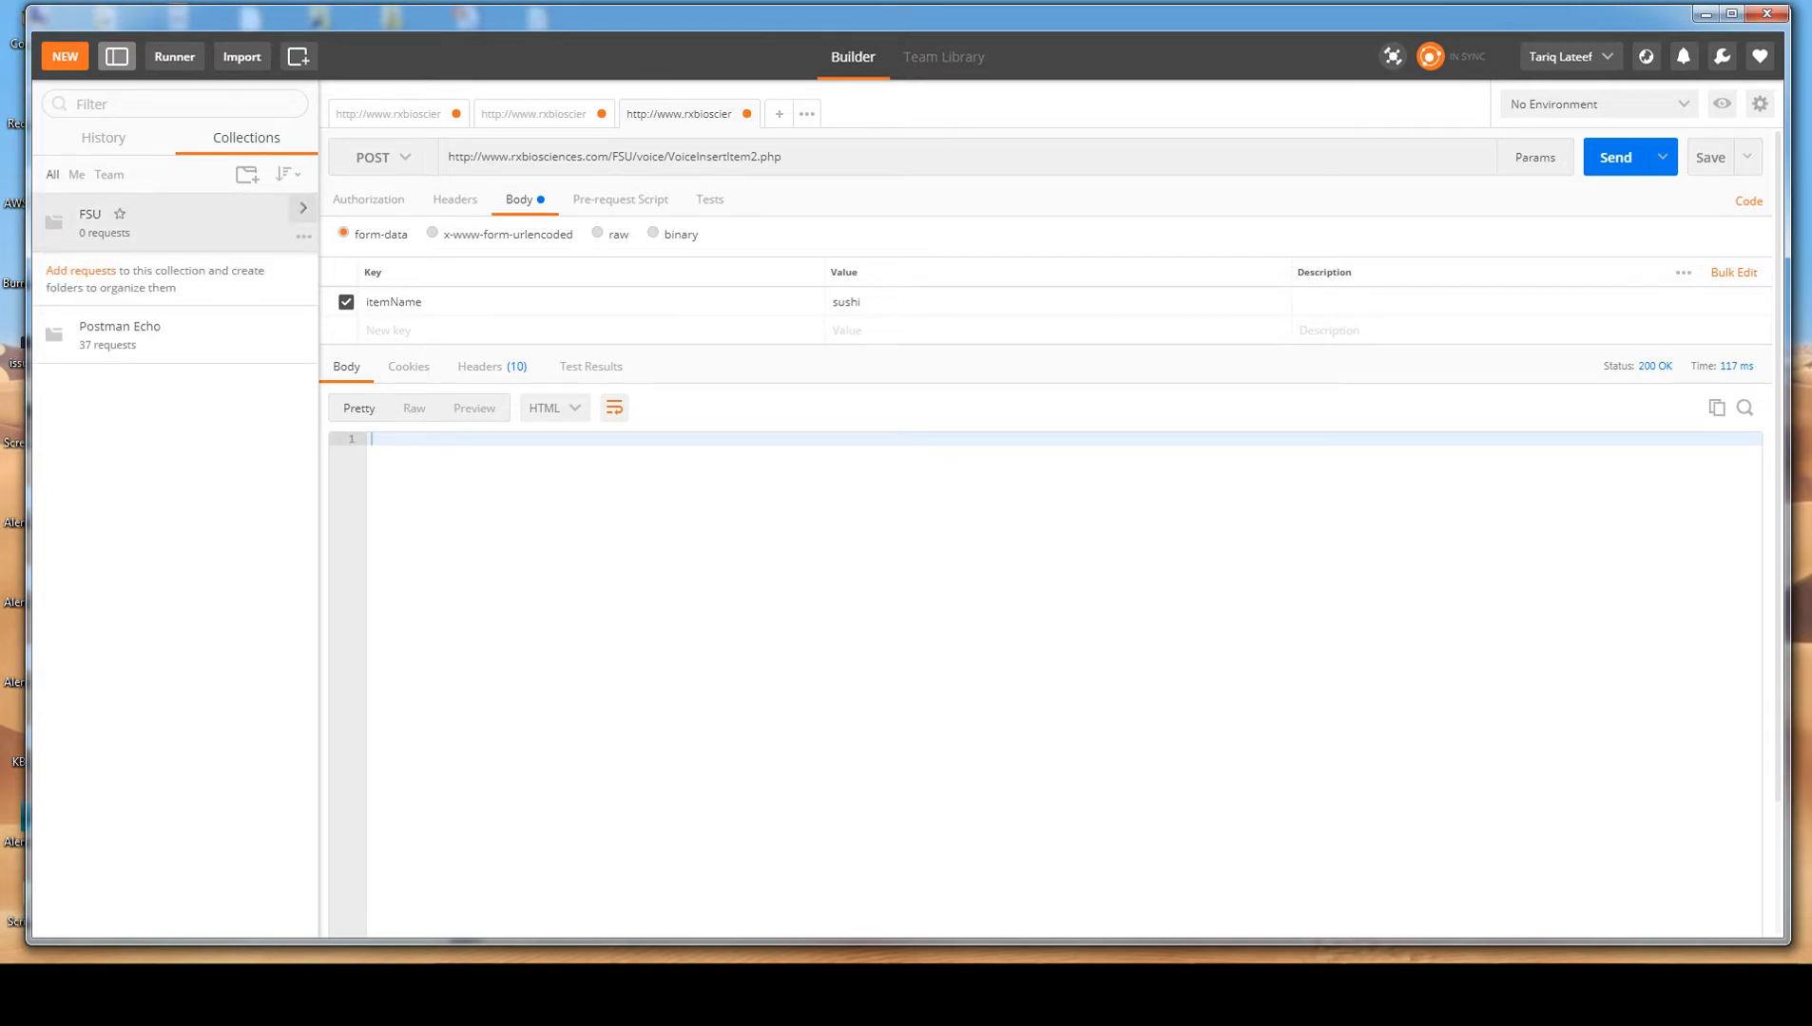
{"action": "left_click", "coordinate": [304, 207]}
{"action": "left_click", "coordinate": [574, 196]}
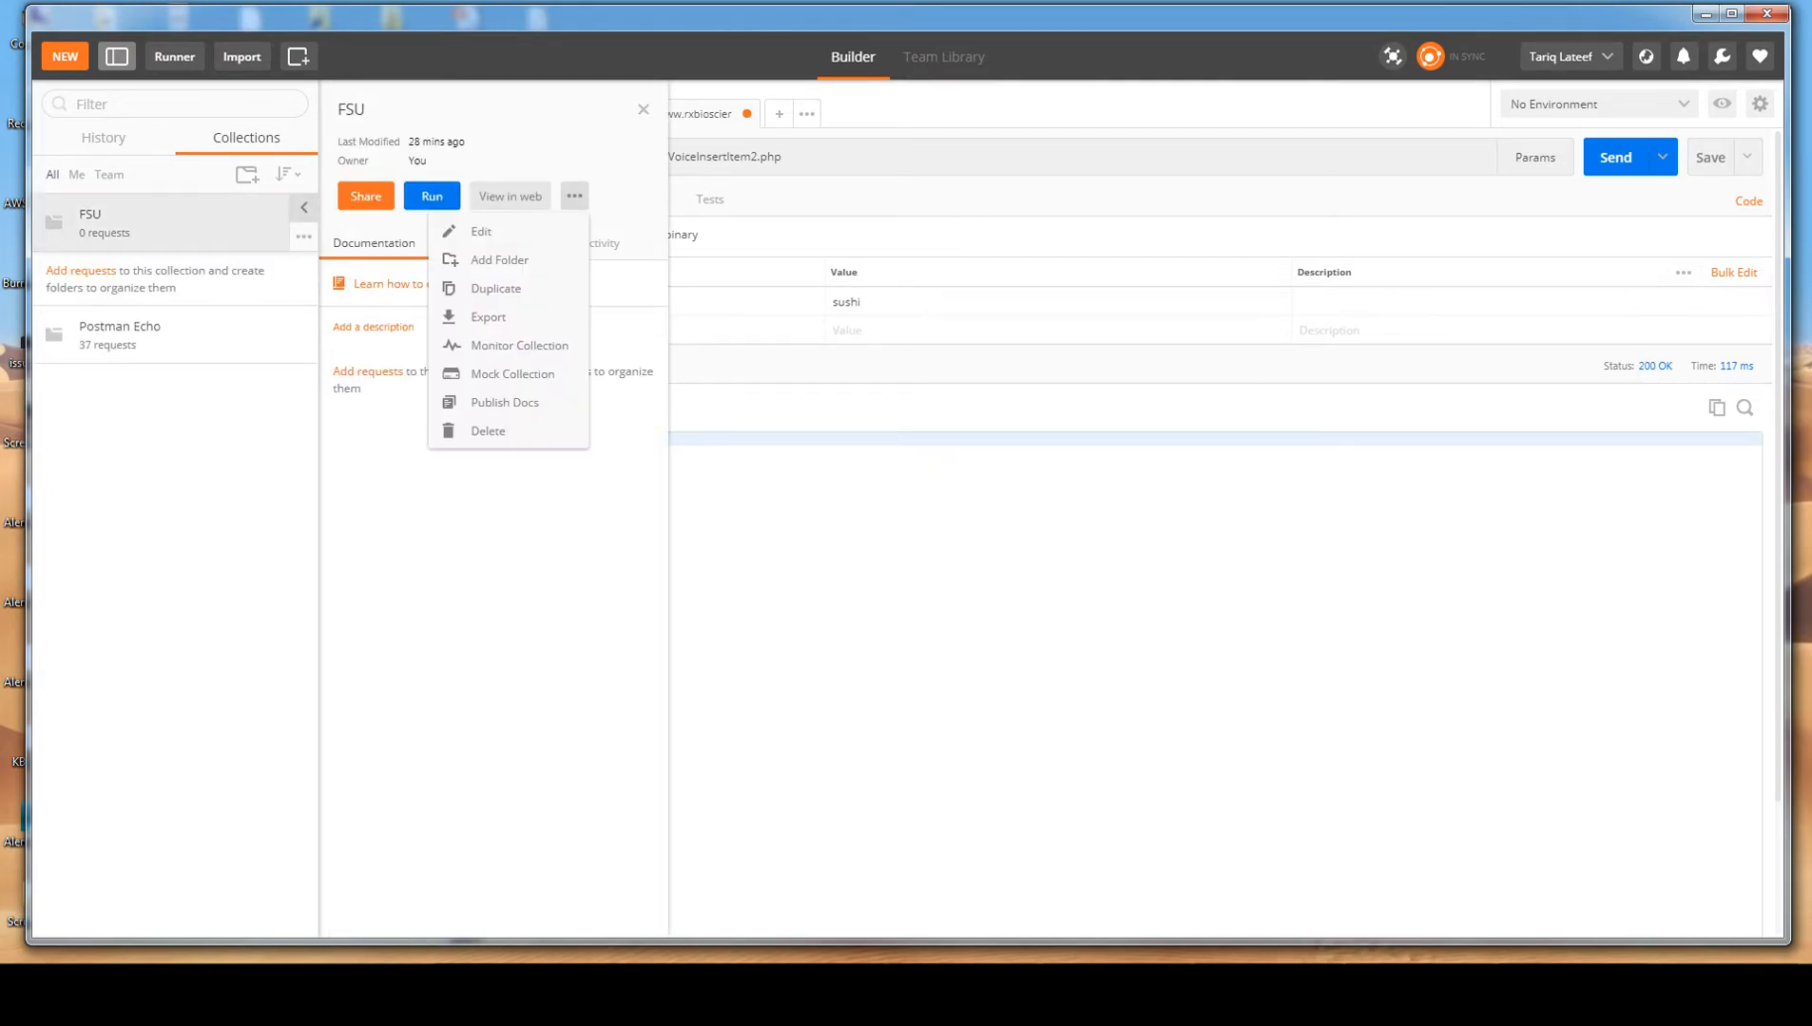
{"action": "left_click", "coordinate": [513, 258]}
{"action": "type", "text": "GET"}
{"action": "left_click", "coordinate": [1067, 677]}
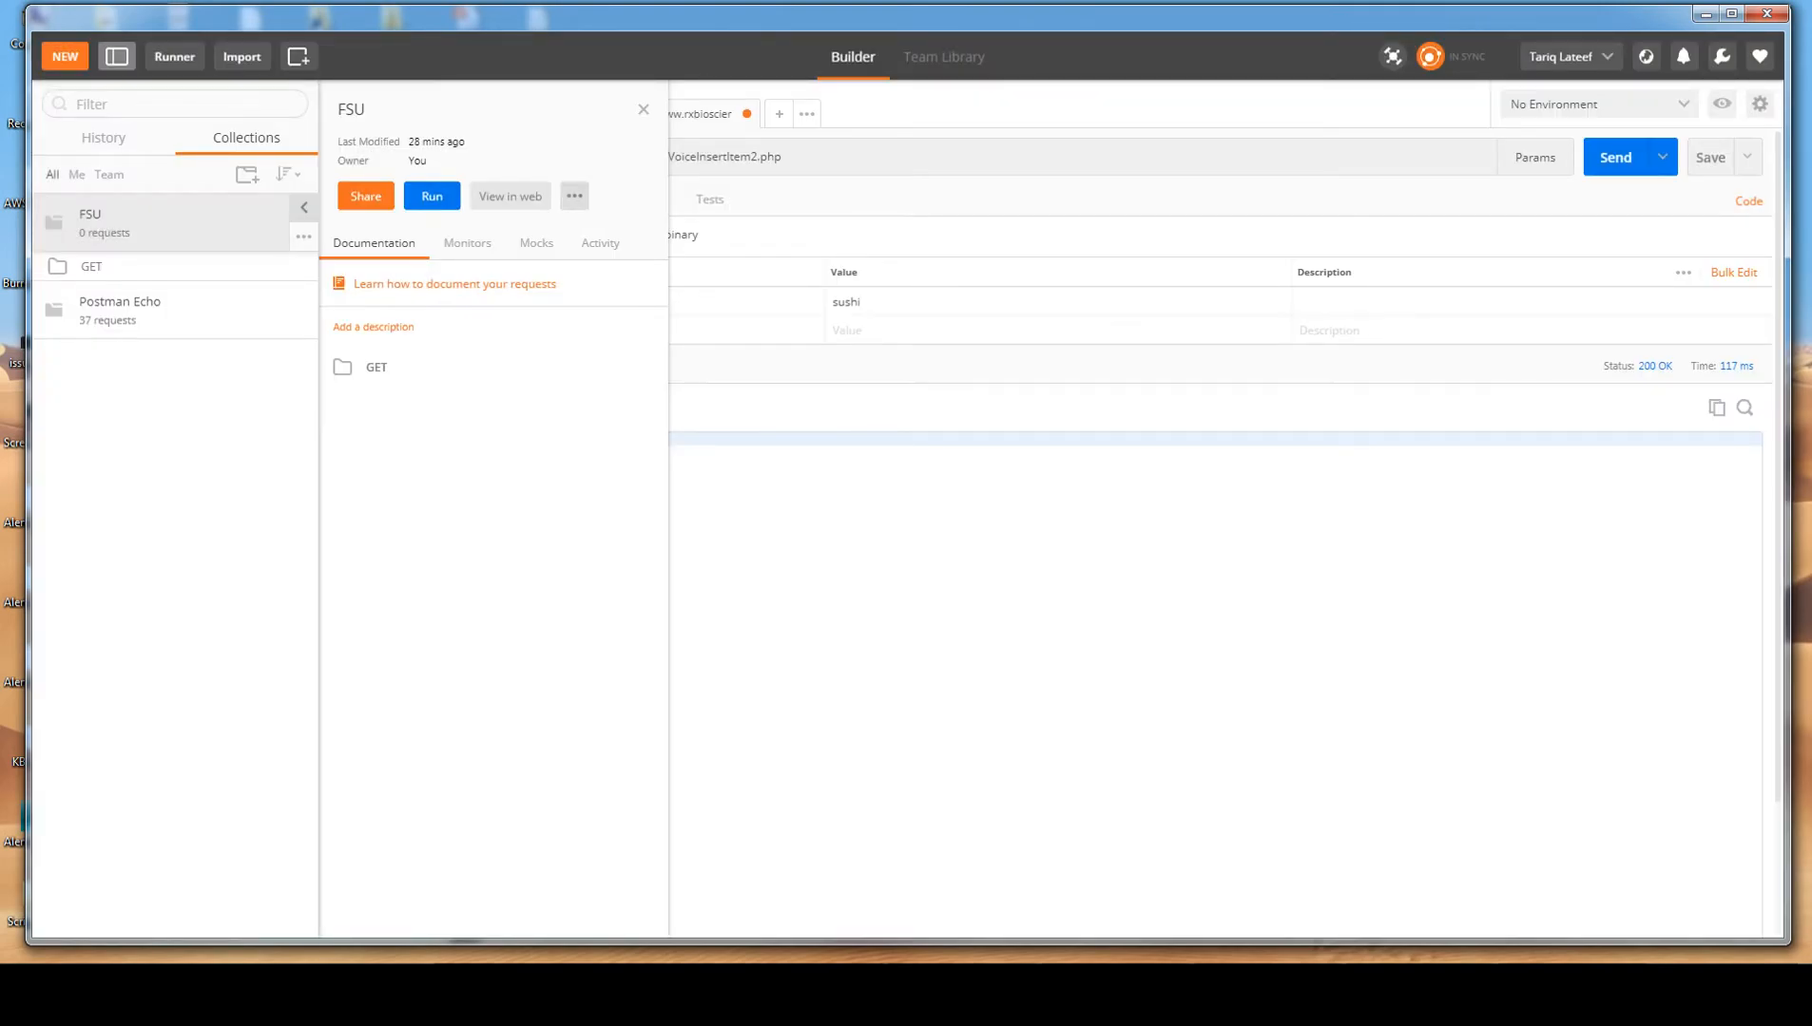
Add a second folder named POST to the FSU collection.
{"action": "left_click", "coordinate": [574, 196]}
{"action": "left_click", "coordinate": [513, 256]}
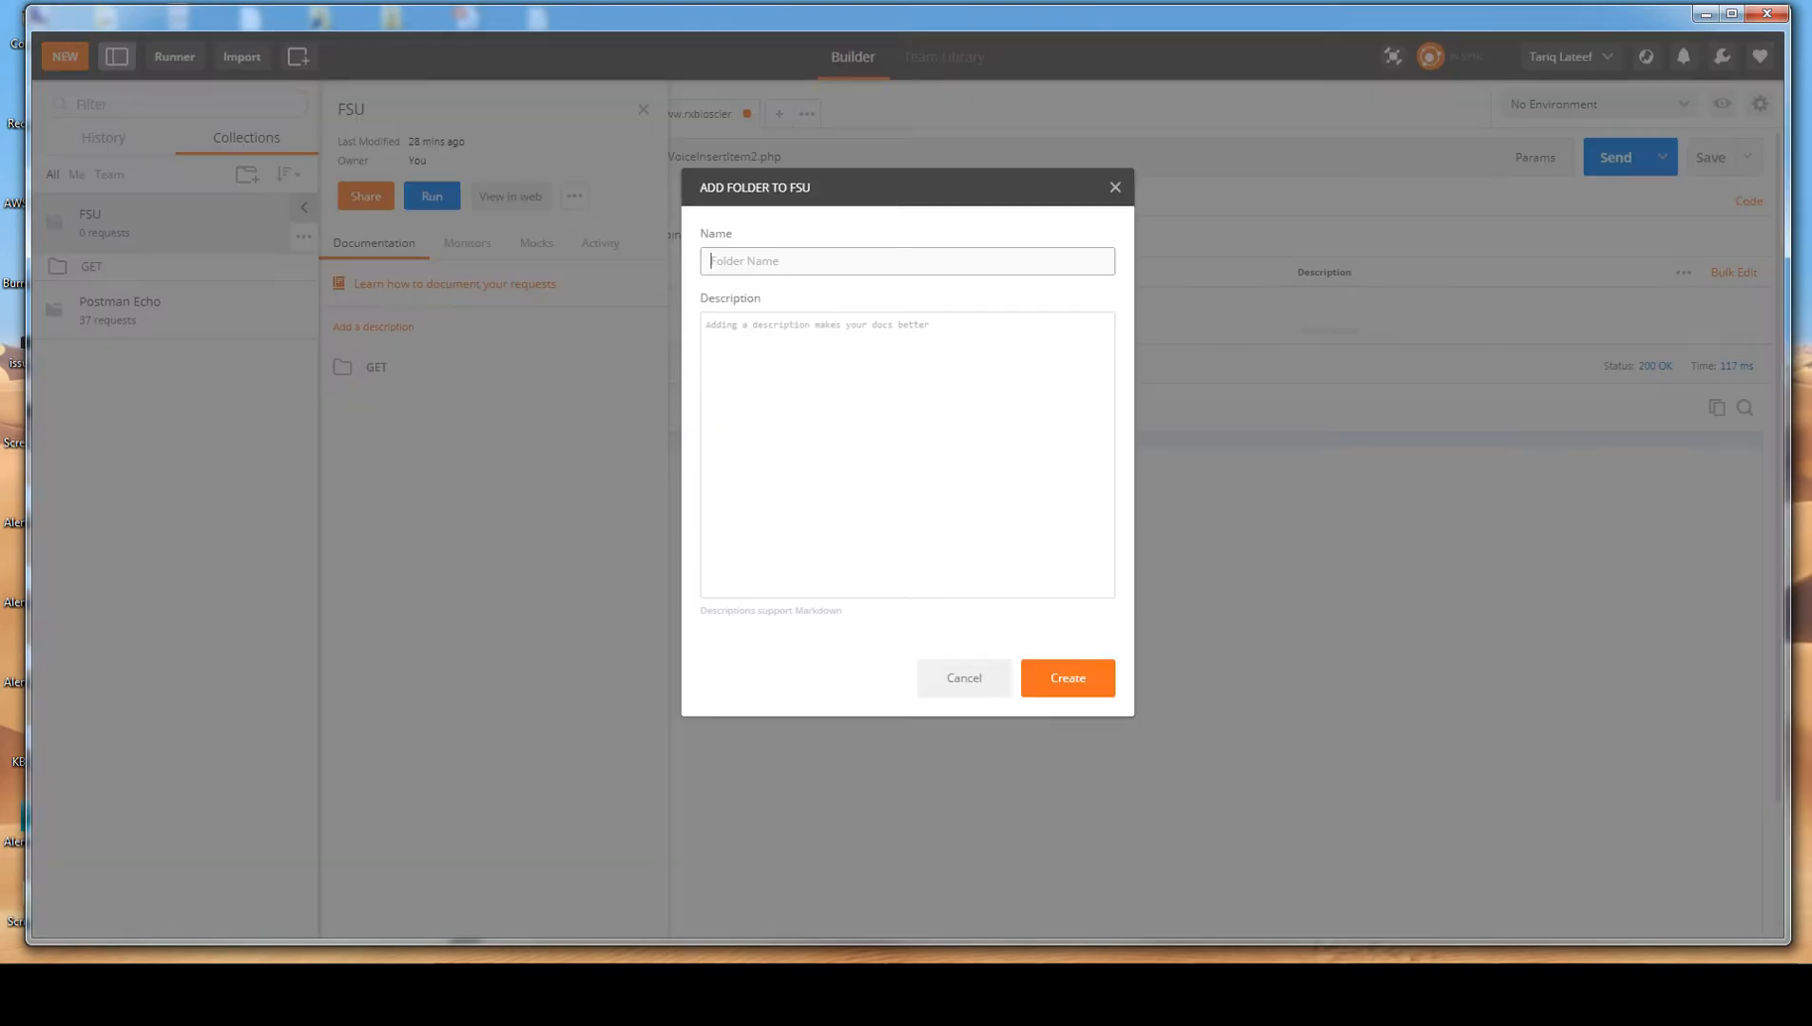
{"action": "type", "text": "POST"}
{"action": "key", "text": "Return"}
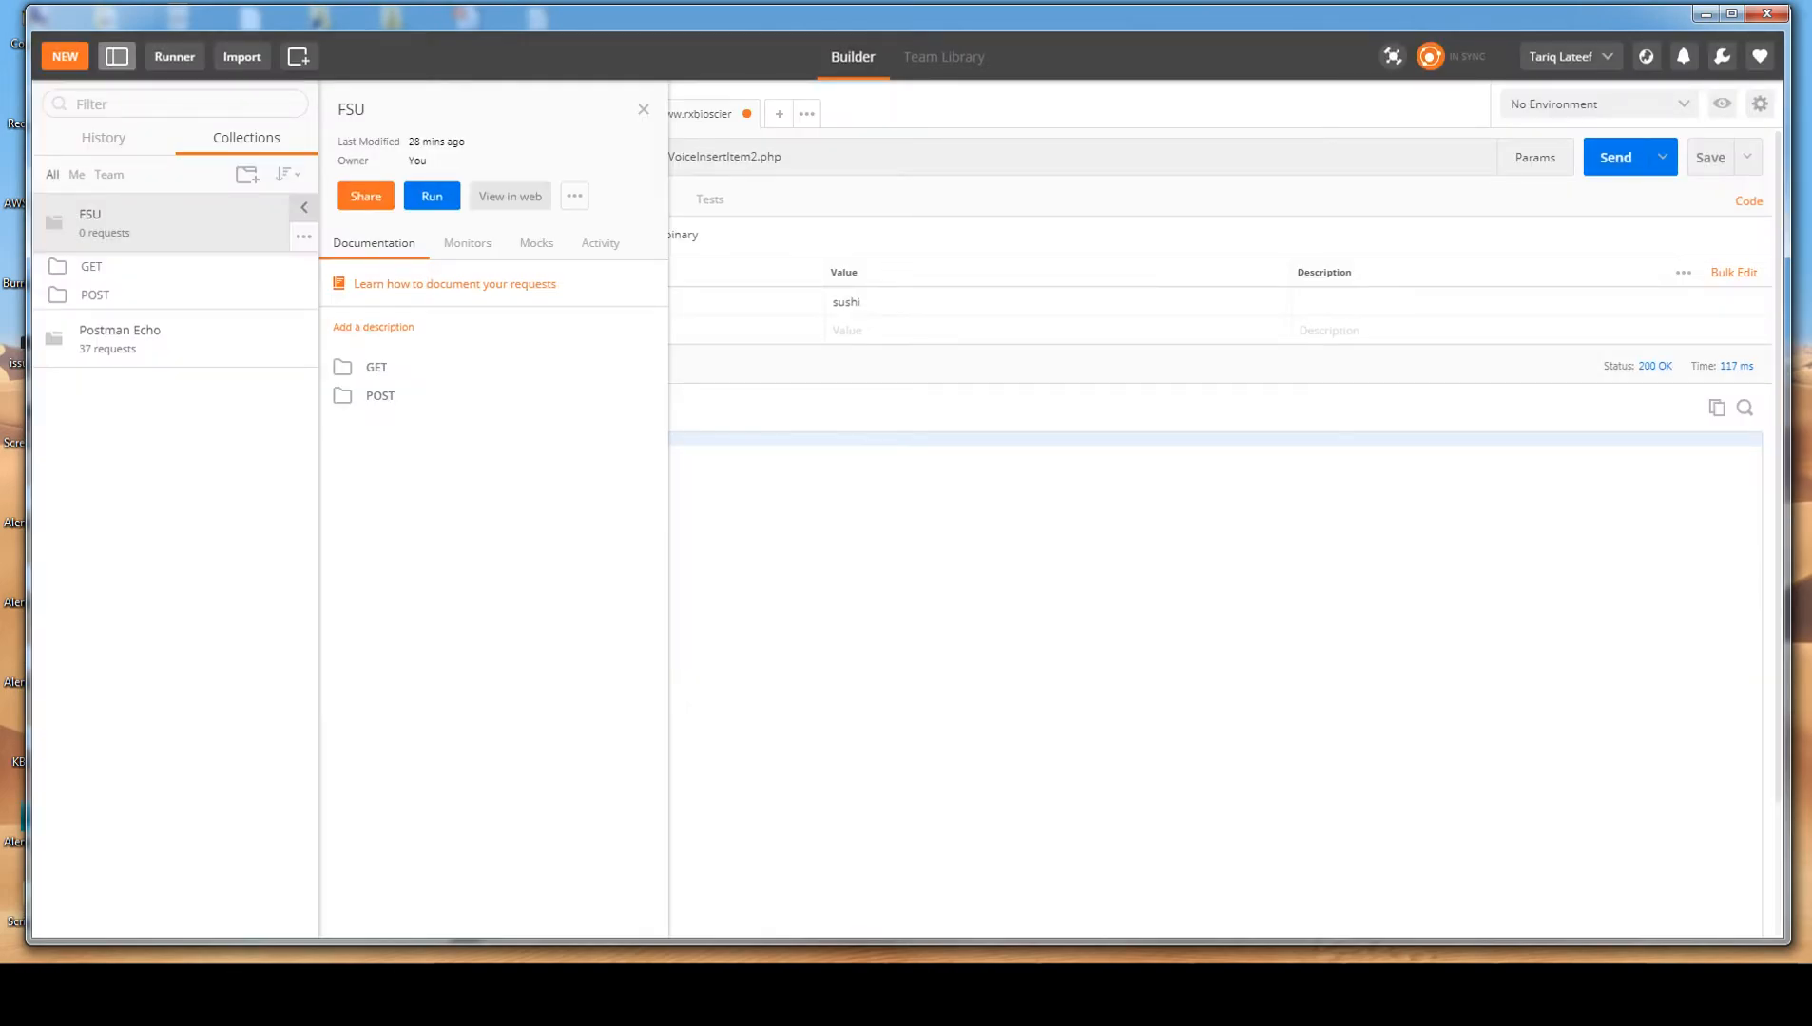
View the contents of the FSU collection's GET folder and close the collection details.
{"action": "left_click", "coordinate": [377, 366]}
{"action": "left_click", "coordinate": [92, 267]}
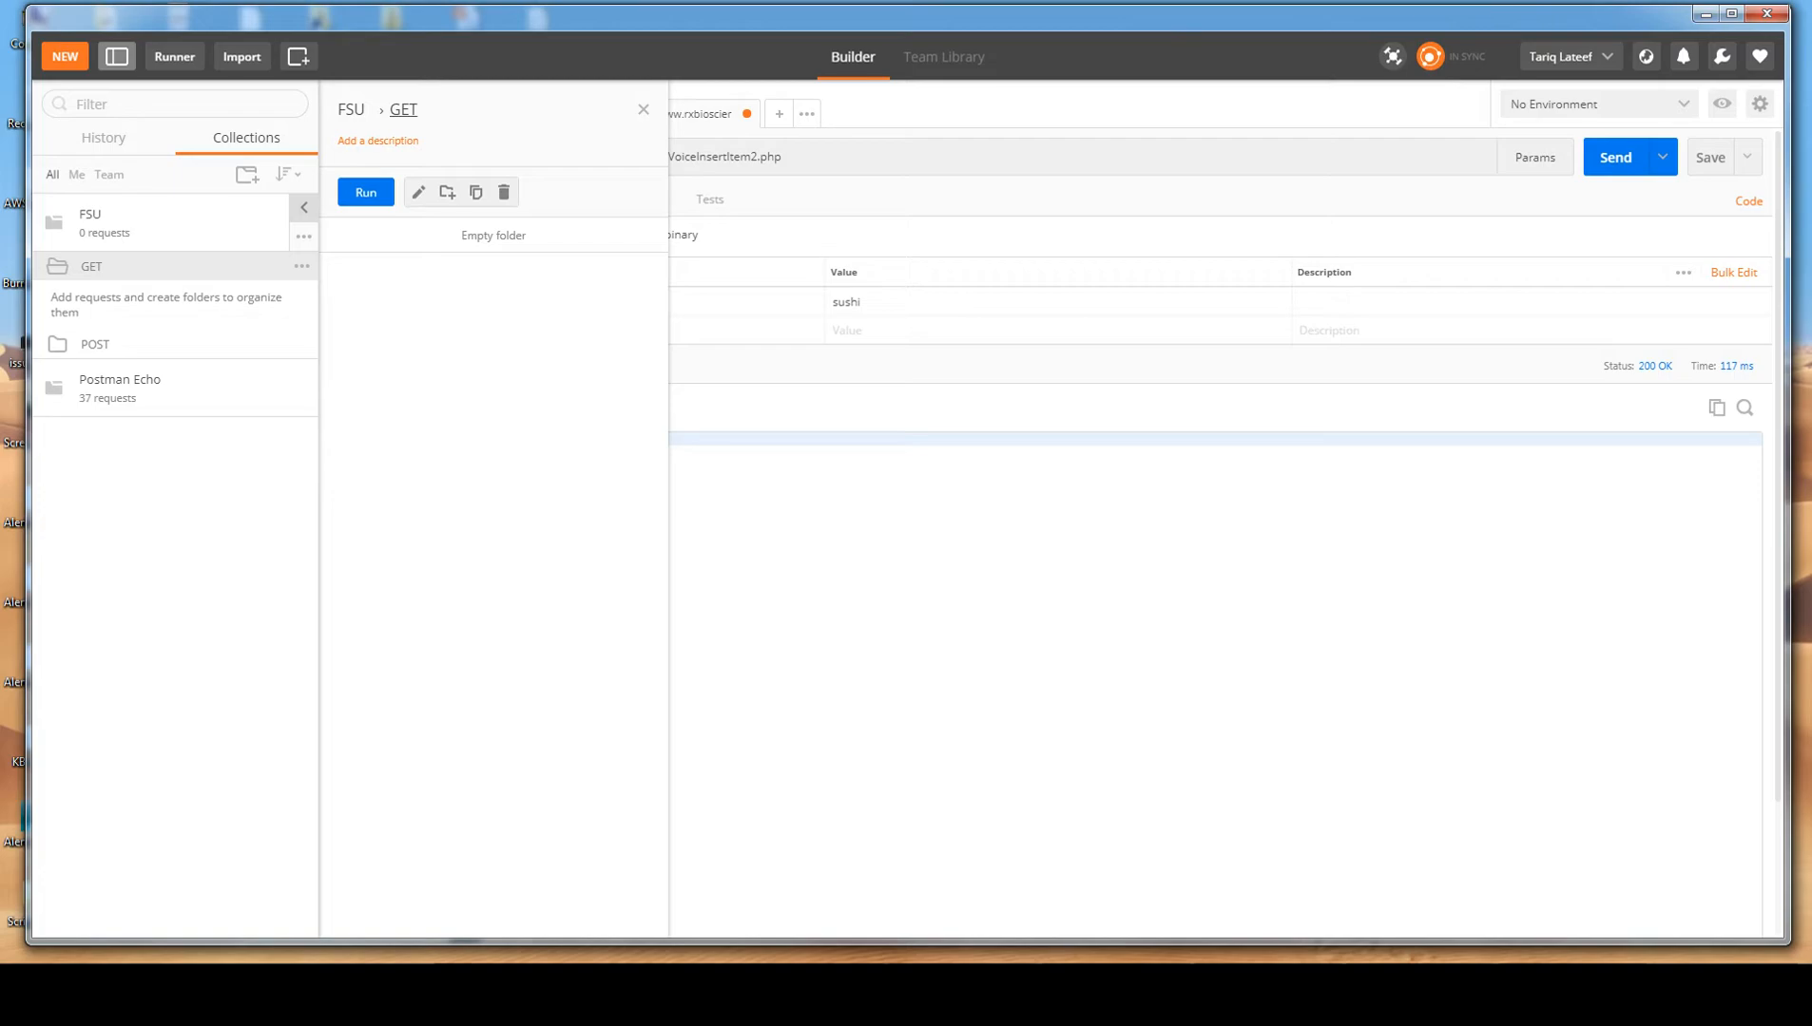
{"action": "left_click", "coordinate": [643, 110]}
Examine the Collection Runner's runs, statistics and web monitors page, and close the runner.
{"action": "left_click", "coordinate": [174, 57]}
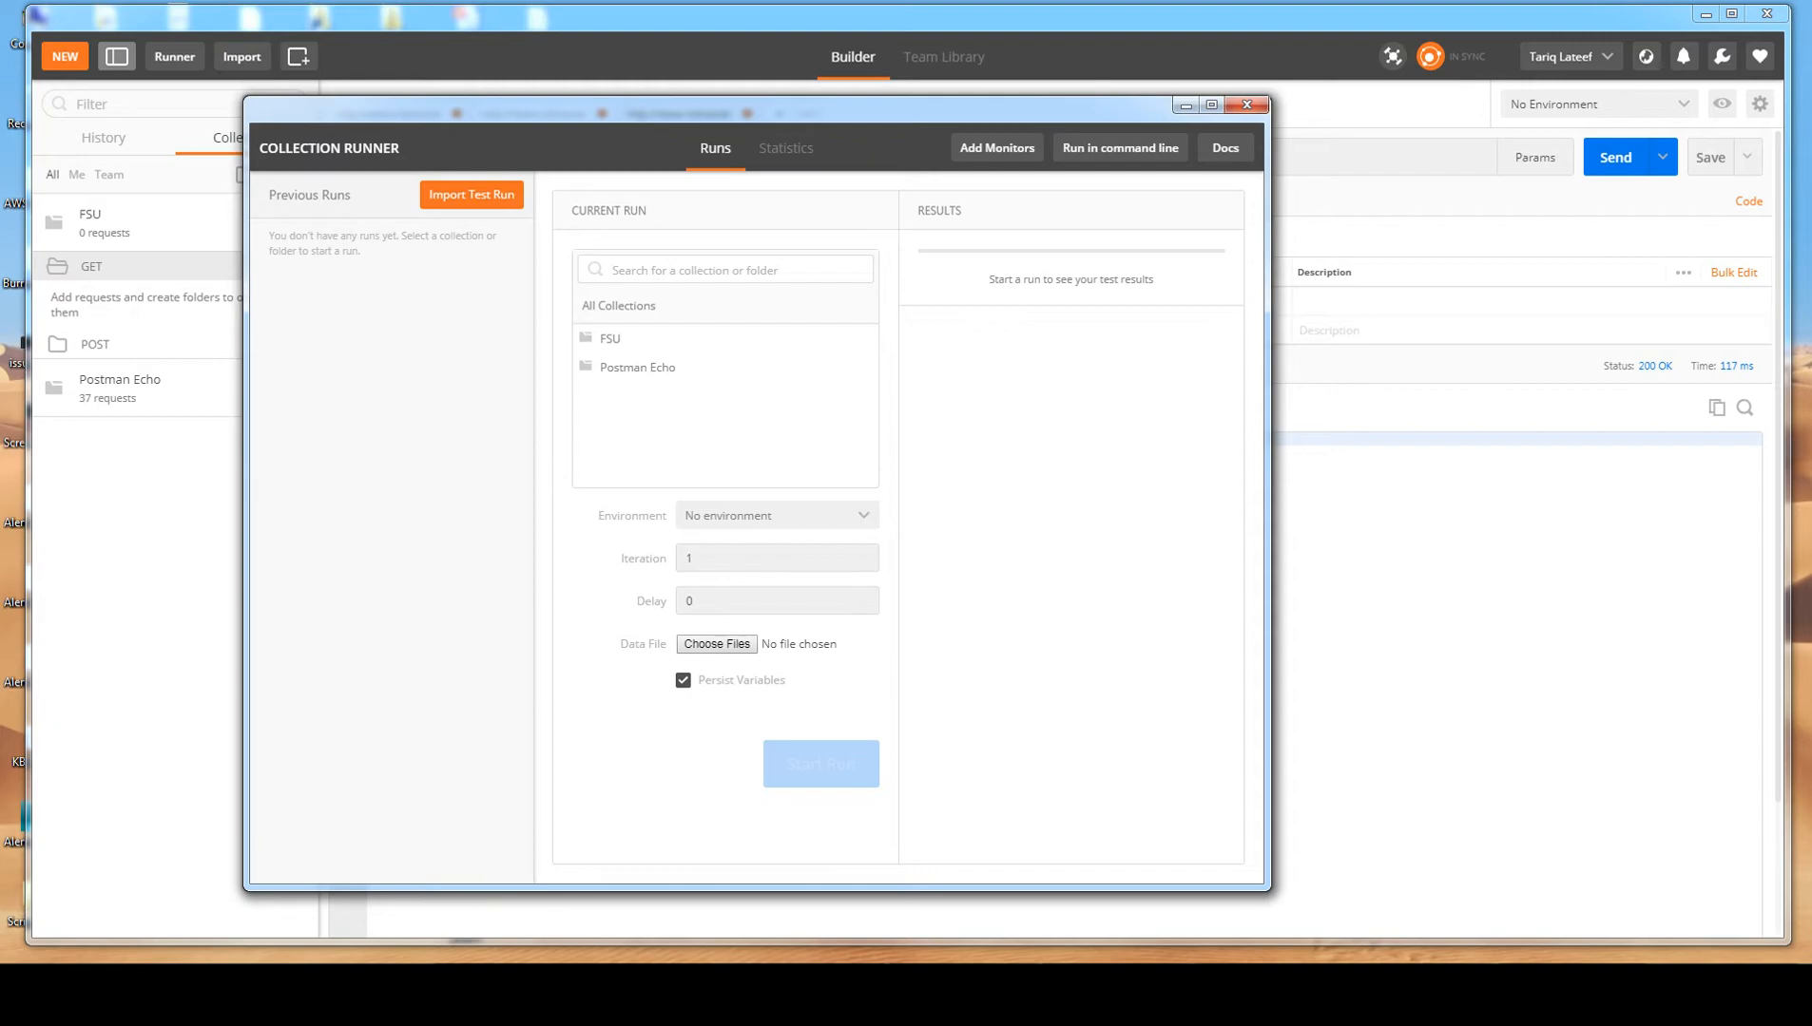
{"action": "left_click", "coordinate": [786, 148]}
{"action": "left_click", "coordinate": [715, 148]}
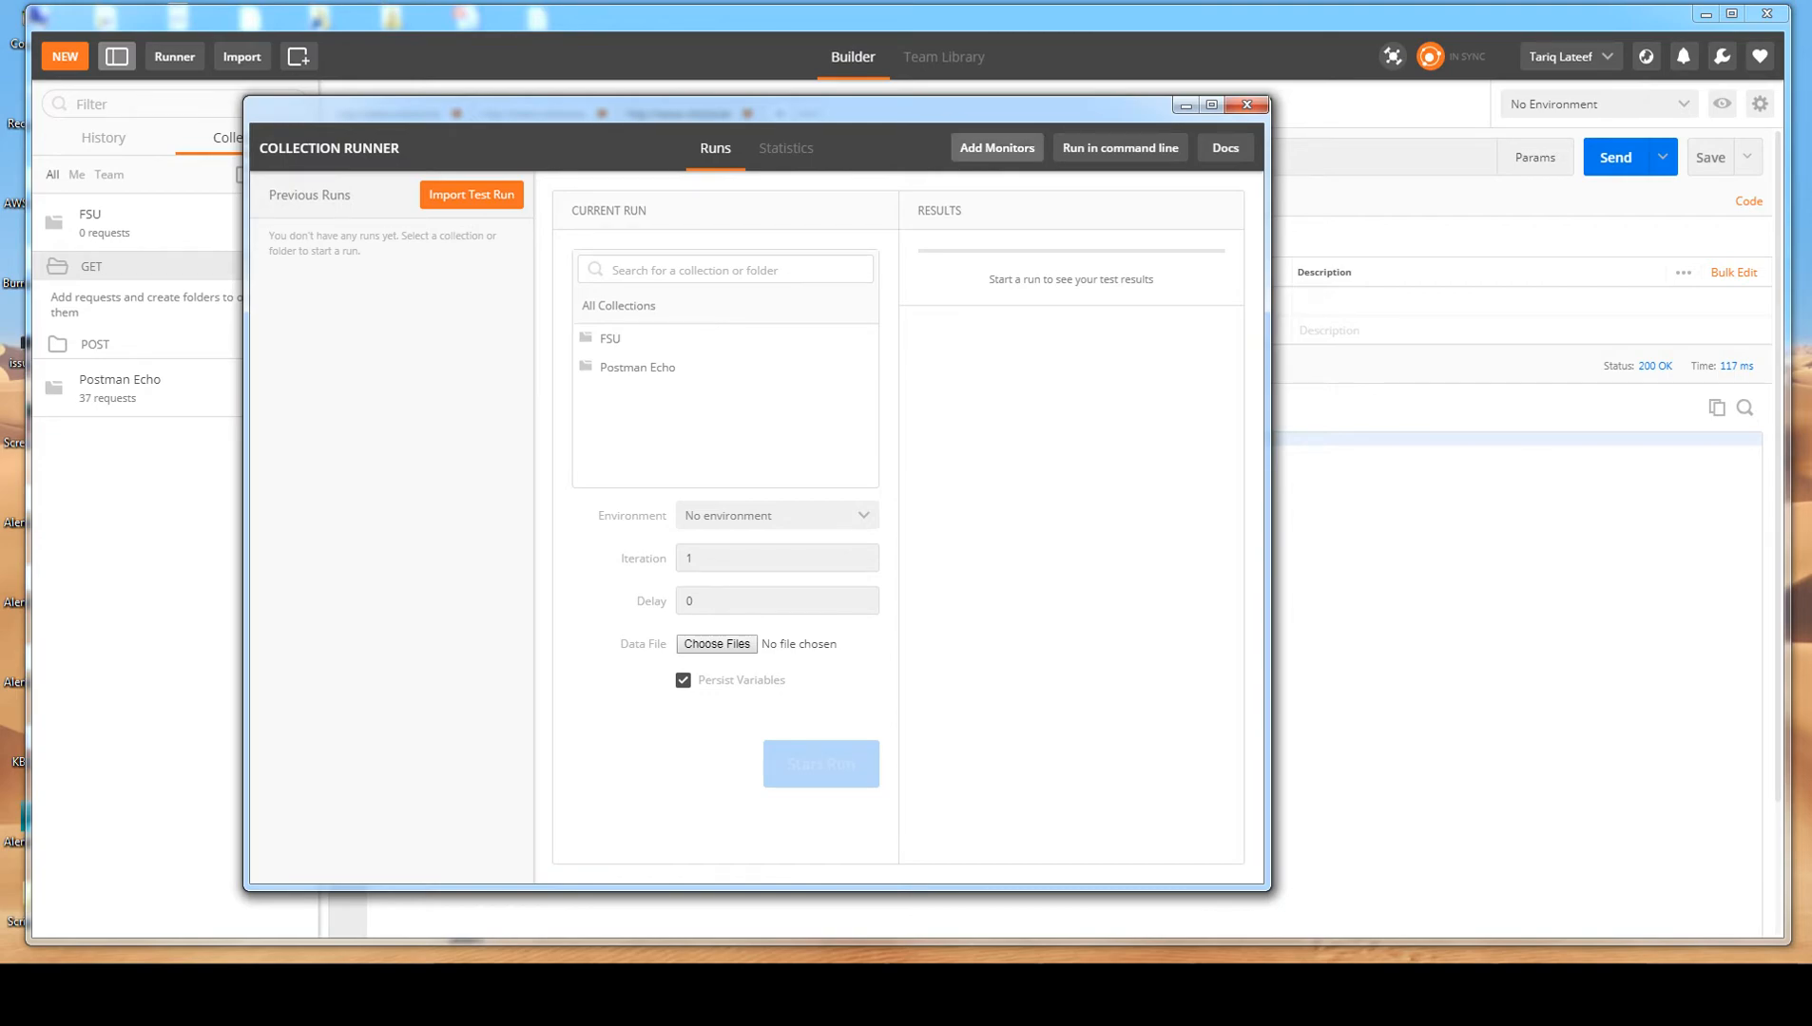
{"action": "left_click", "coordinate": [996, 147]}
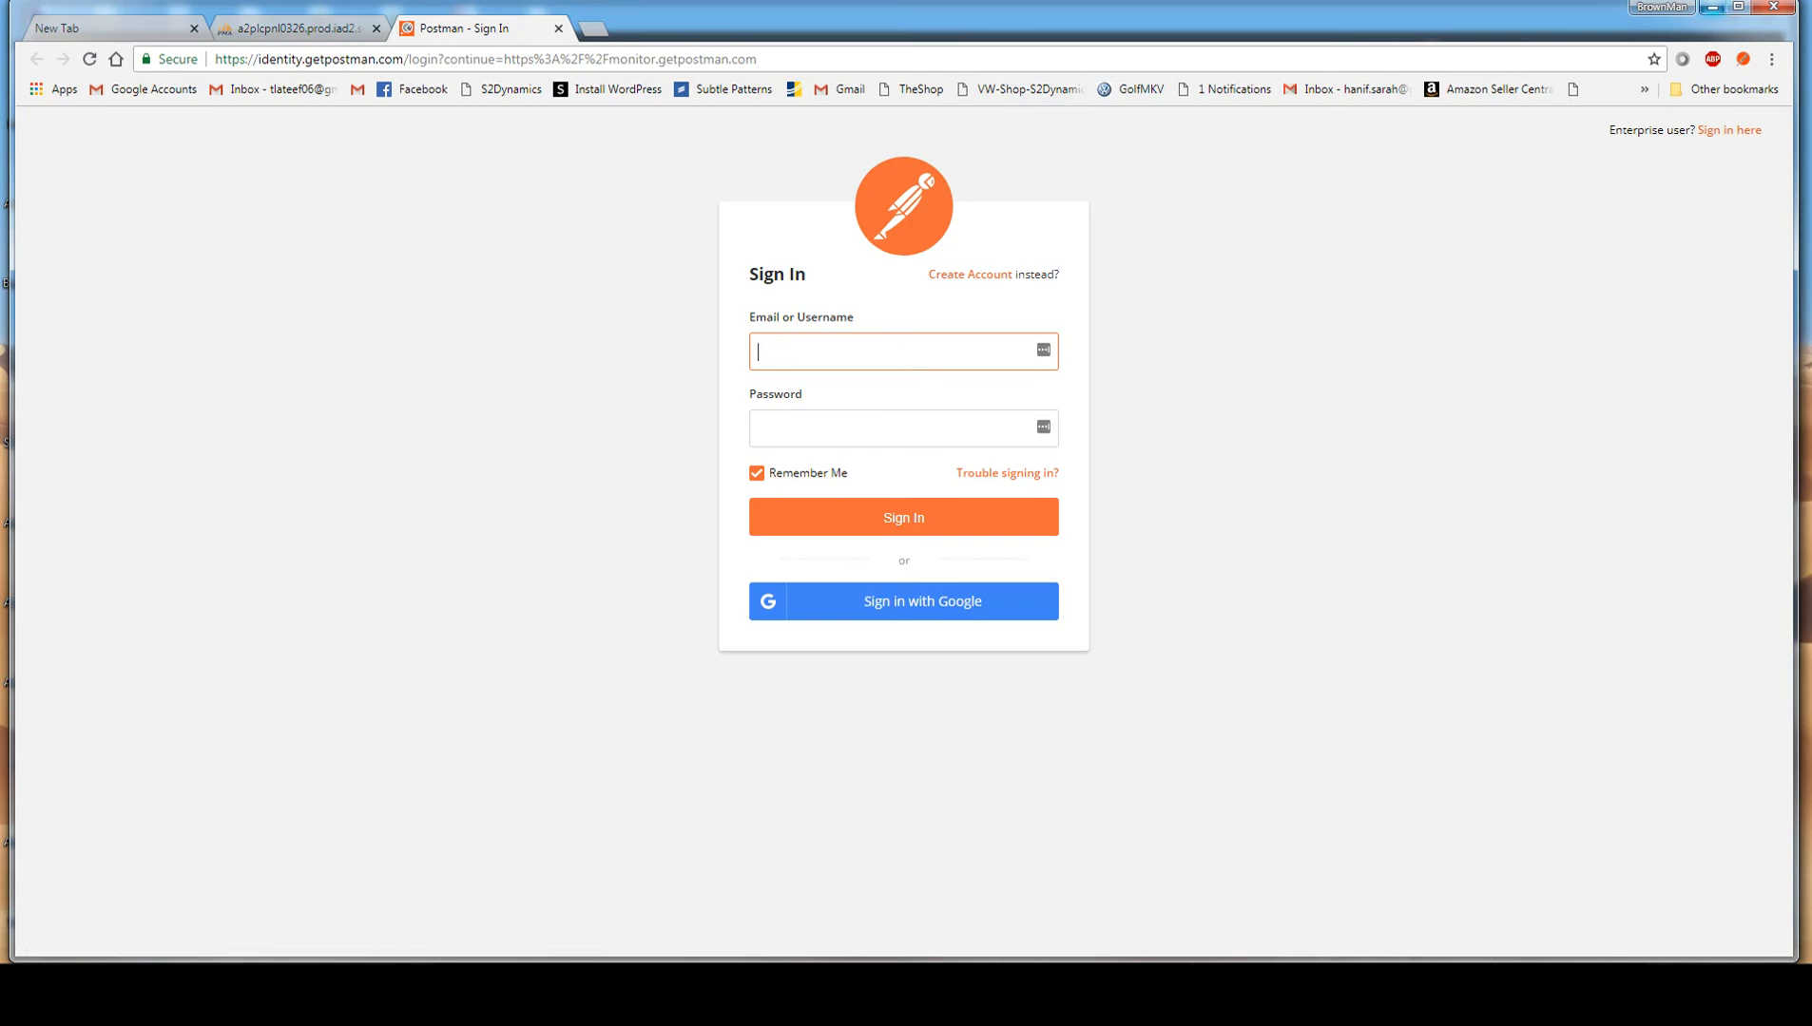
{"action": "left_click", "coordinate": [1713, 8]}
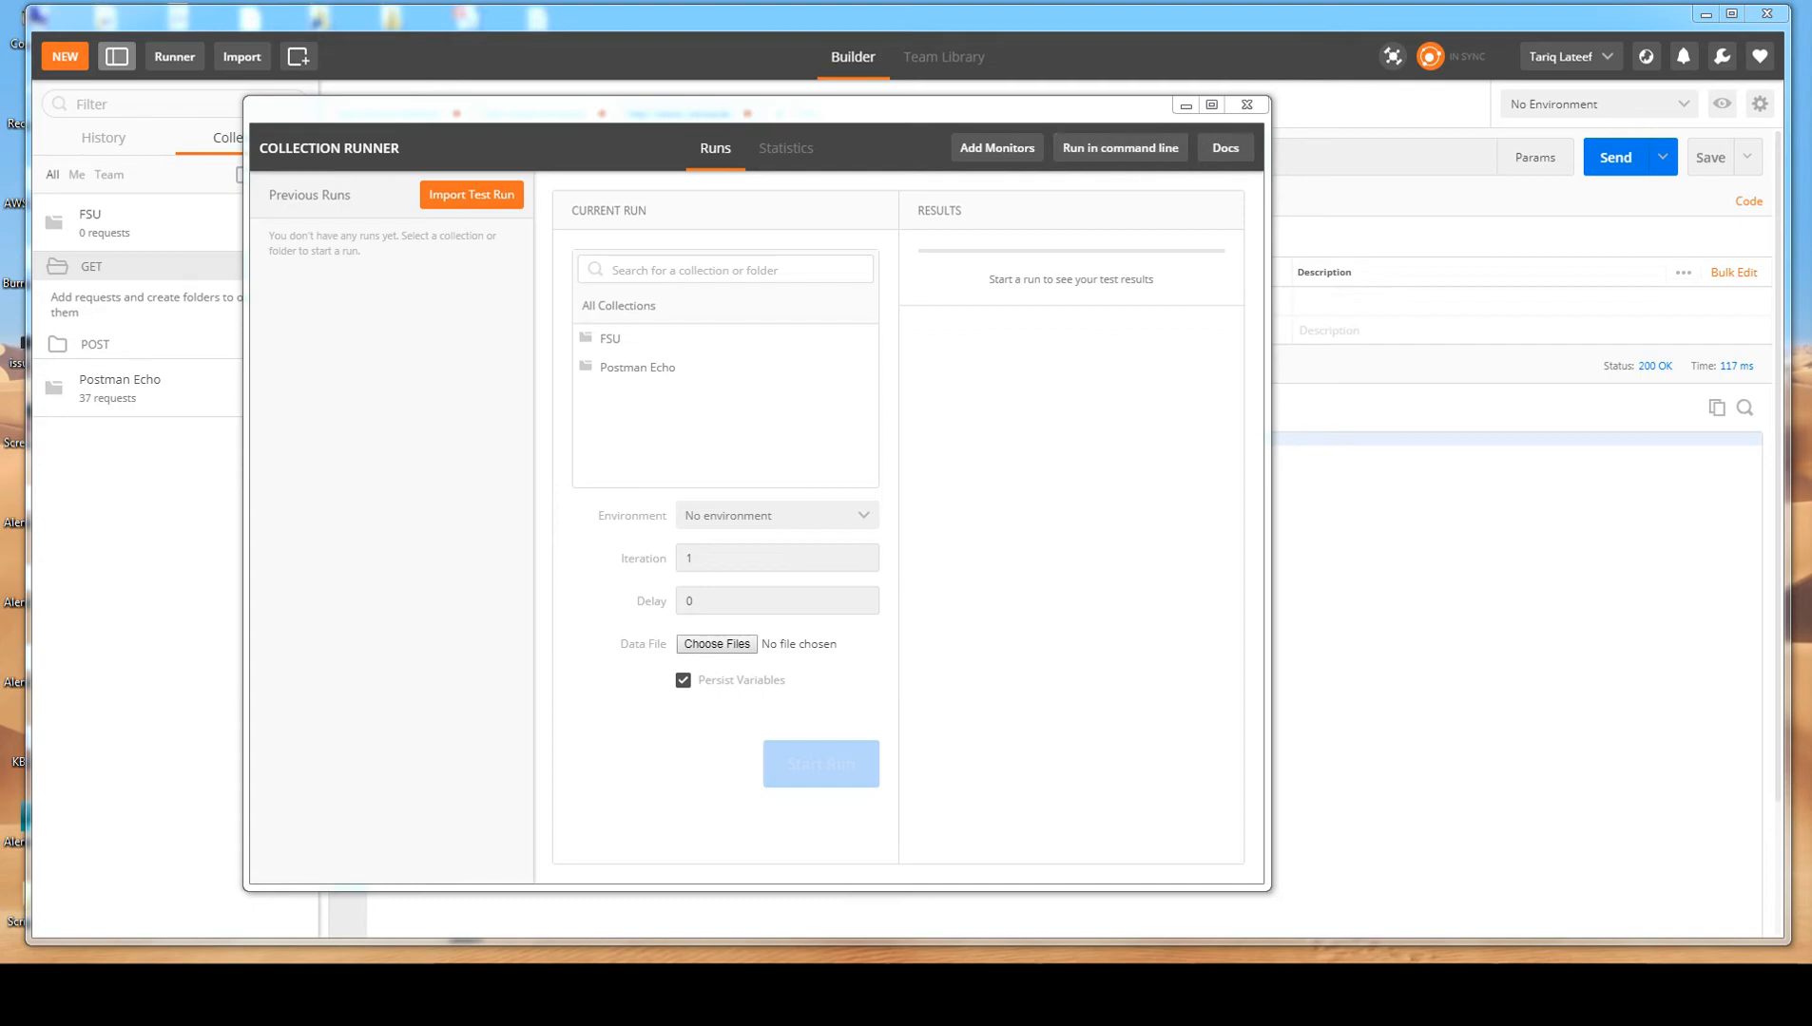
{"action": "left_click", "coordinate": [1246, 104]}
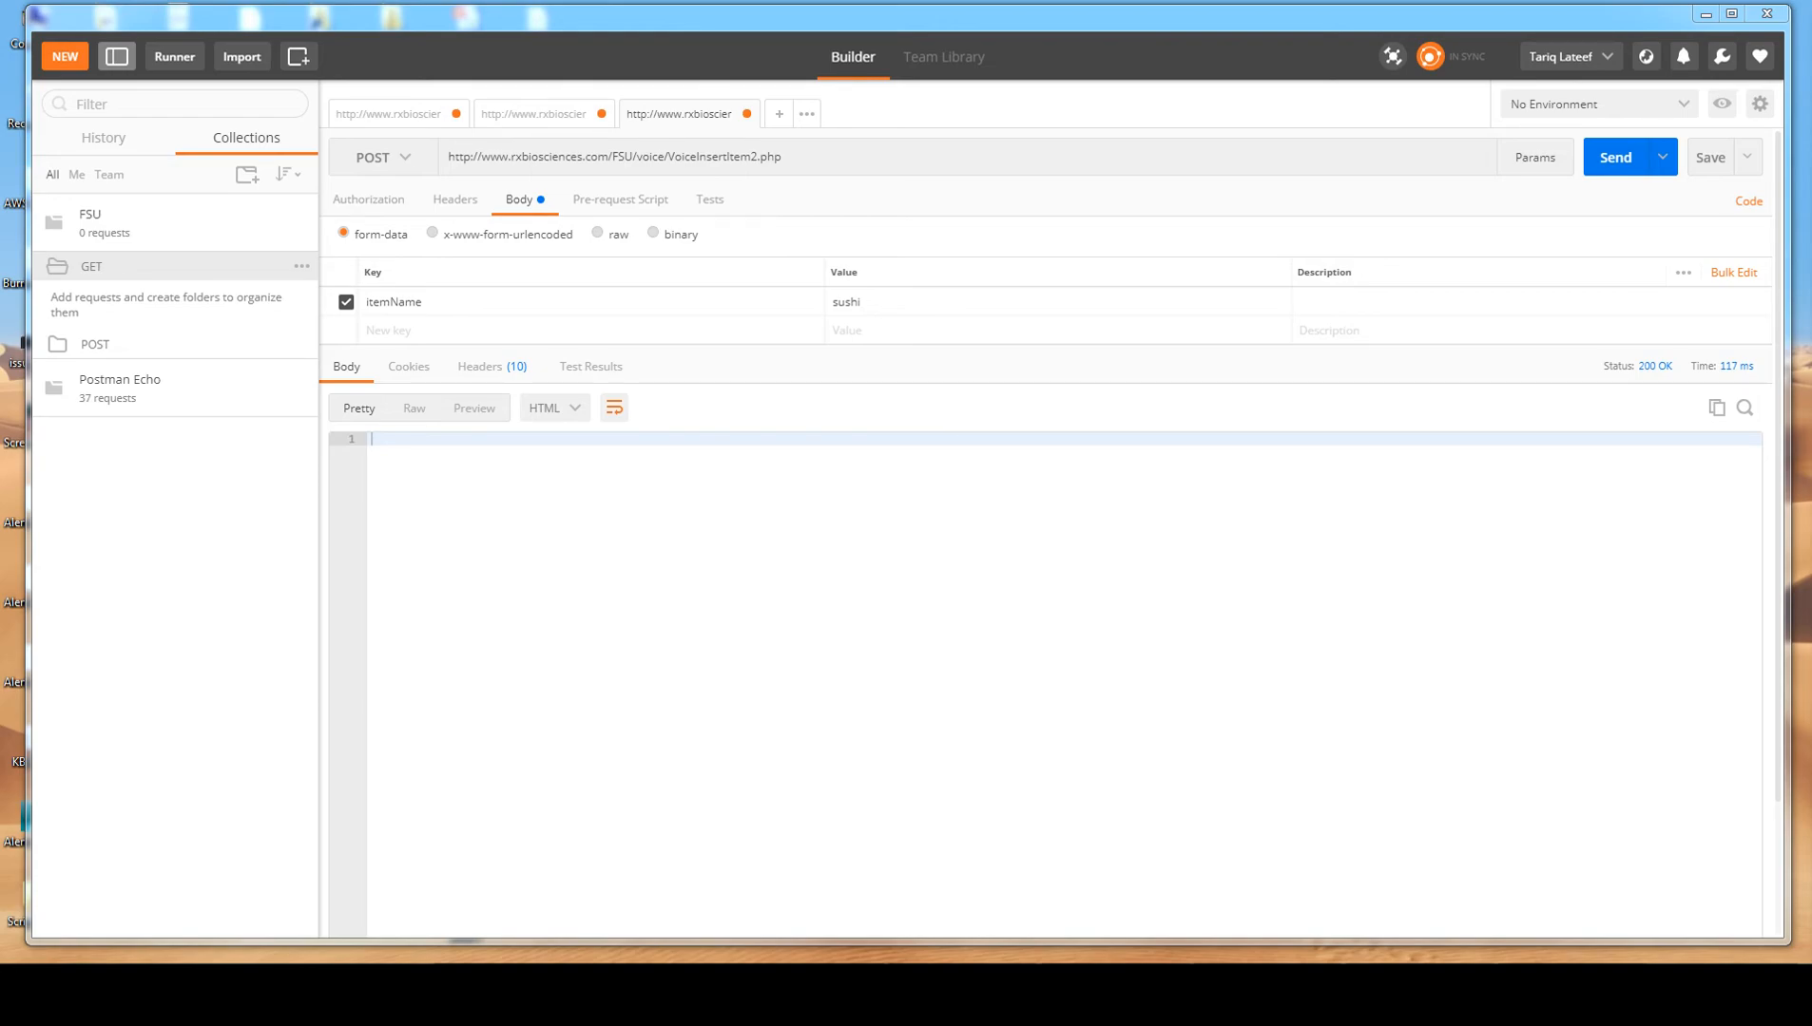
{"action": "left_click", "coordinate": [782, 157]}
{"action": "left_click_drag", "start_coordinate": [782, 157], "coordinate": [447, 156]}
{"action": "left_click", "coordinate": [783, 157]}
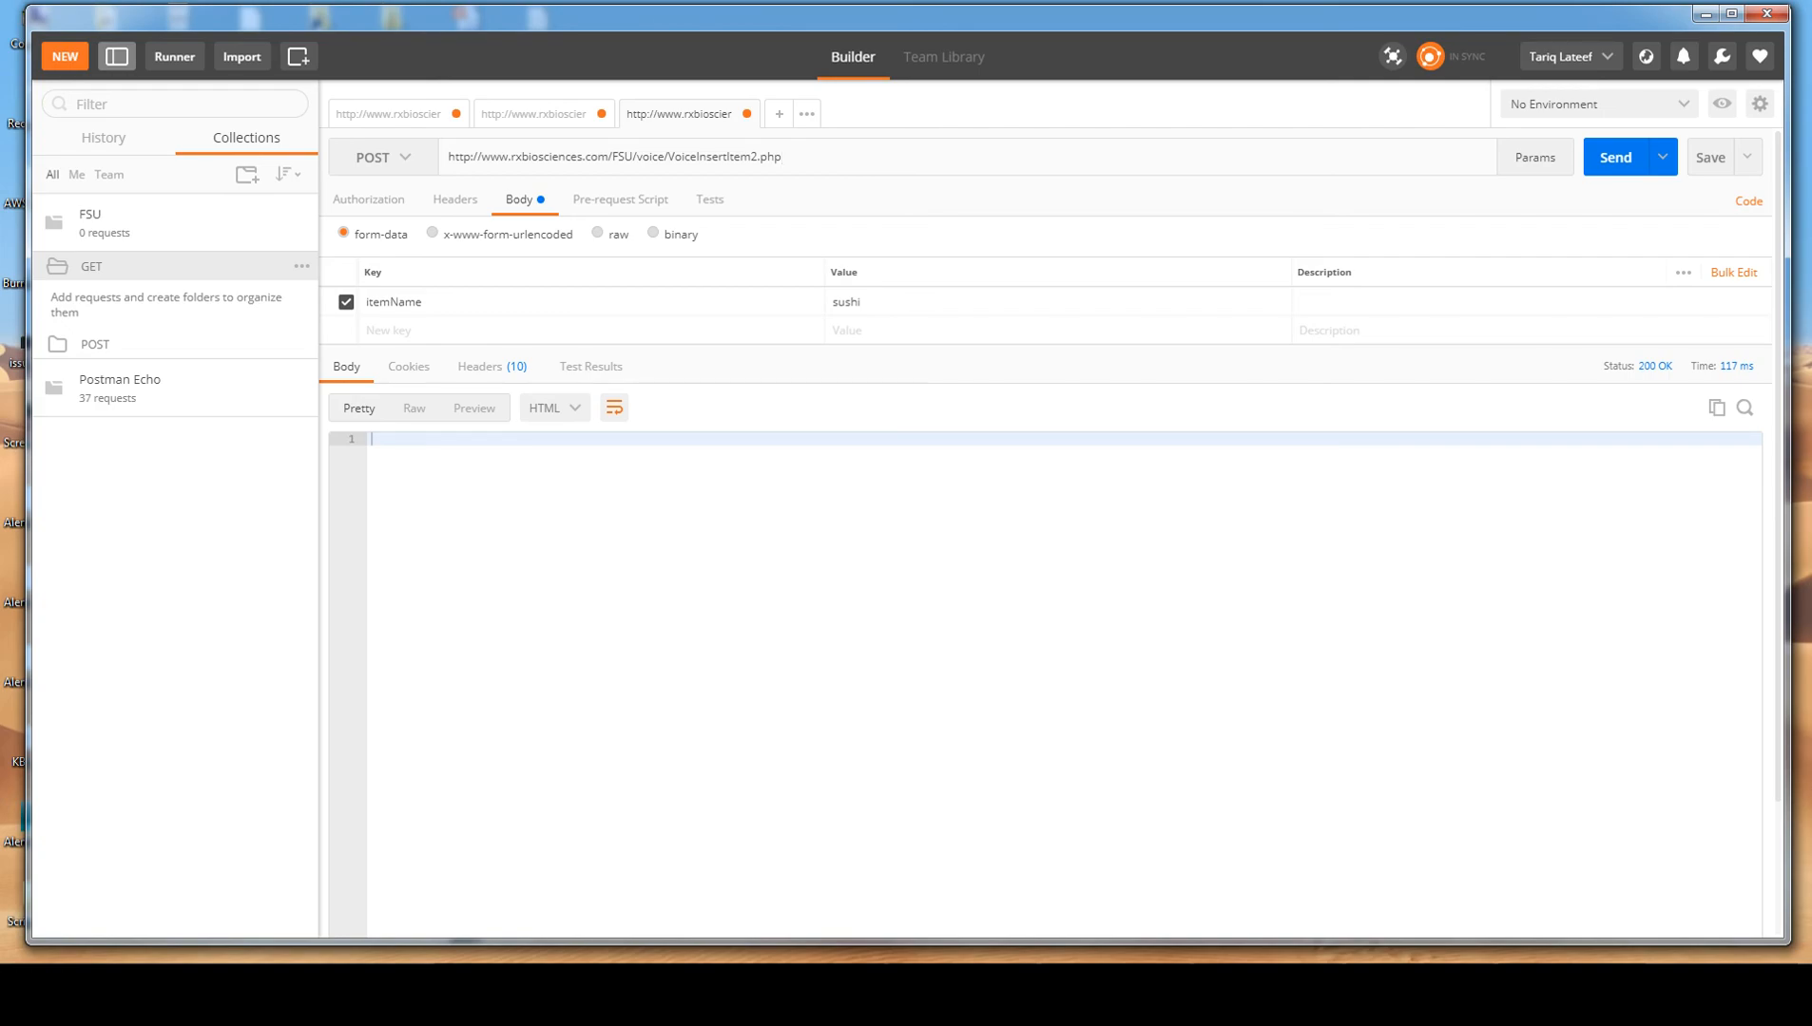
Examine the Team Library's options for sharing the FSU and Postman Echo collections, and return to the request builder.
{"action": "left_click", "coordinate": [944, 57]}
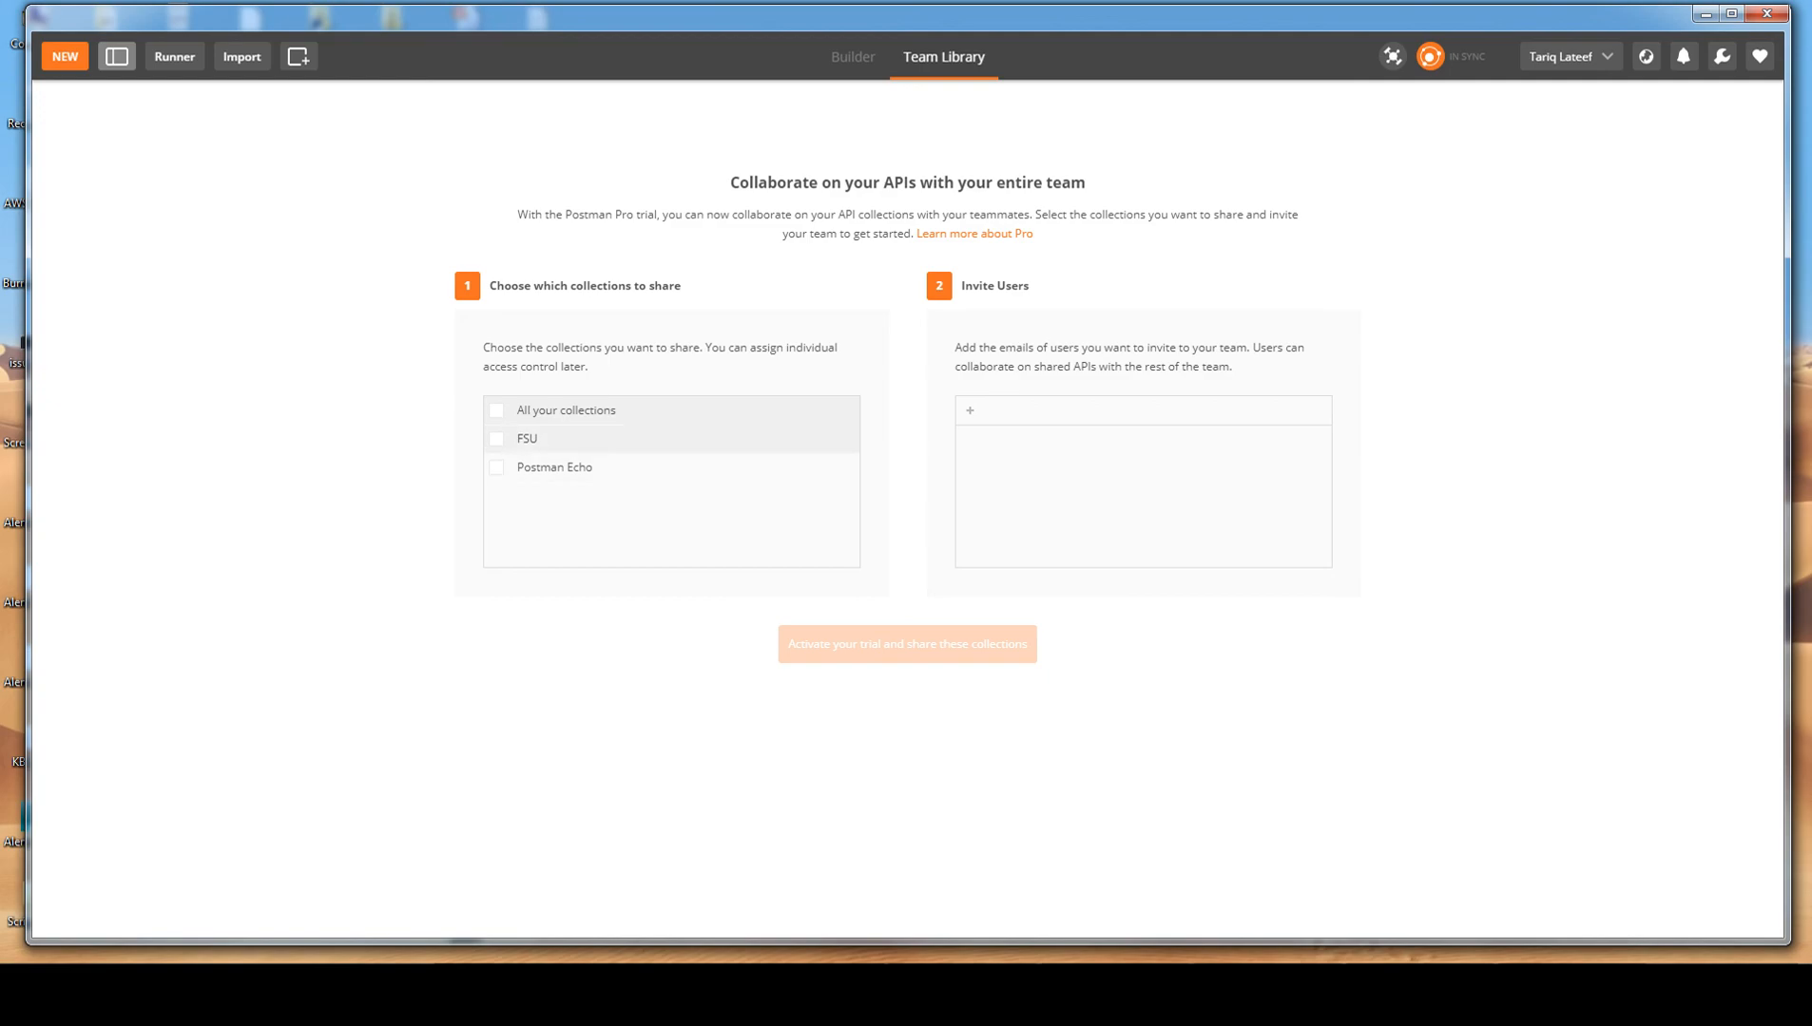
{"action": "left_click", "coordinate": [496, 438]}
{"action": "left_click", "coordinate": [496, 466]}
{"action": "left_click", "coordinate": [496, 411]}
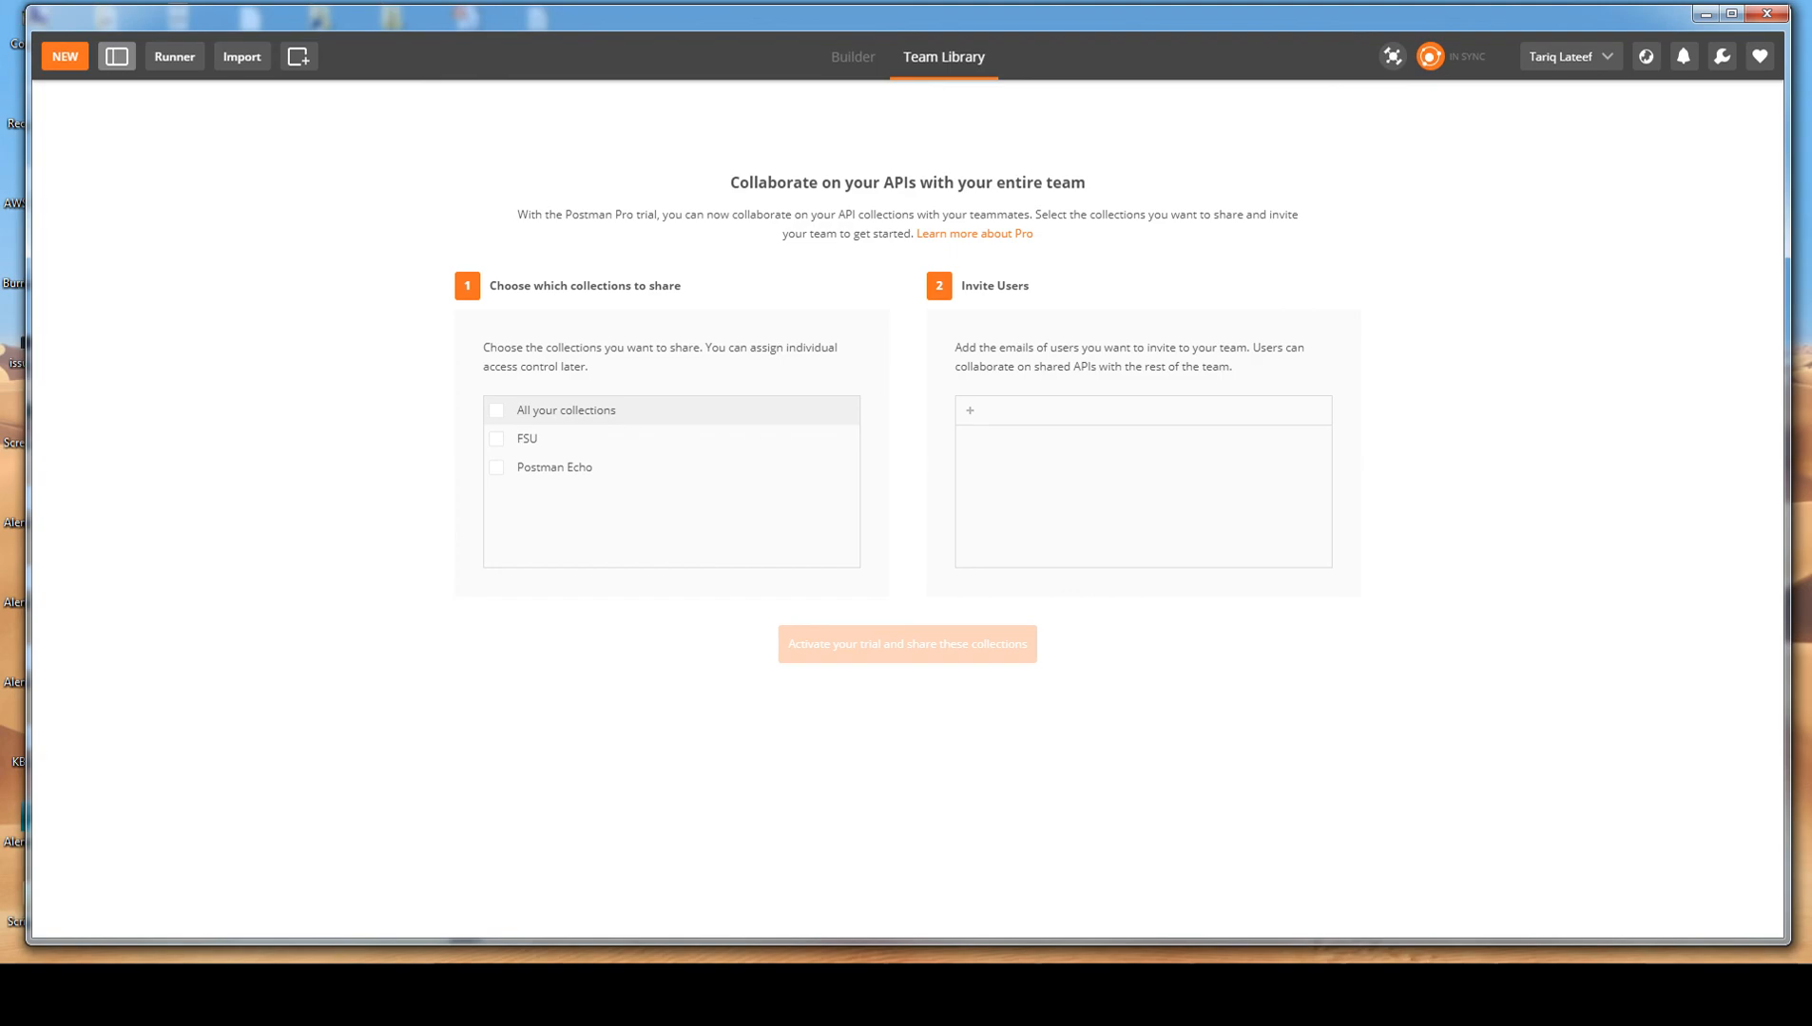
{"action": "left_click", "coordinate": [853, 56]}
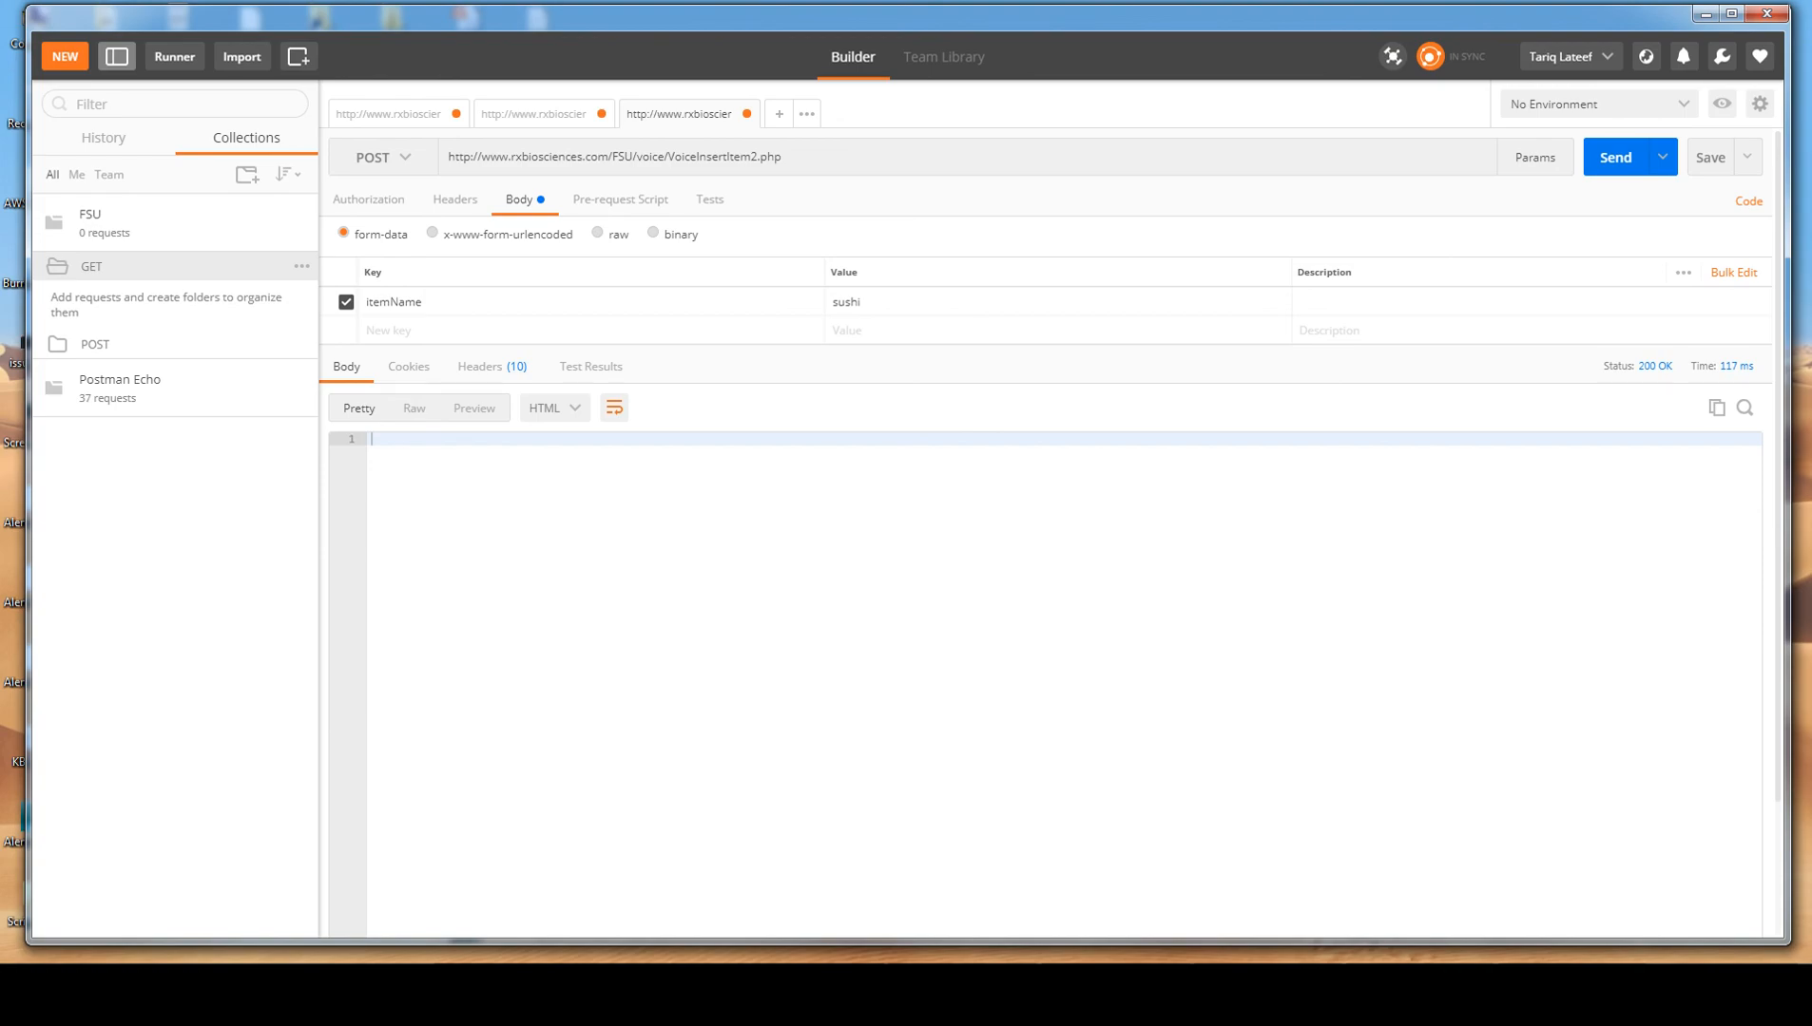